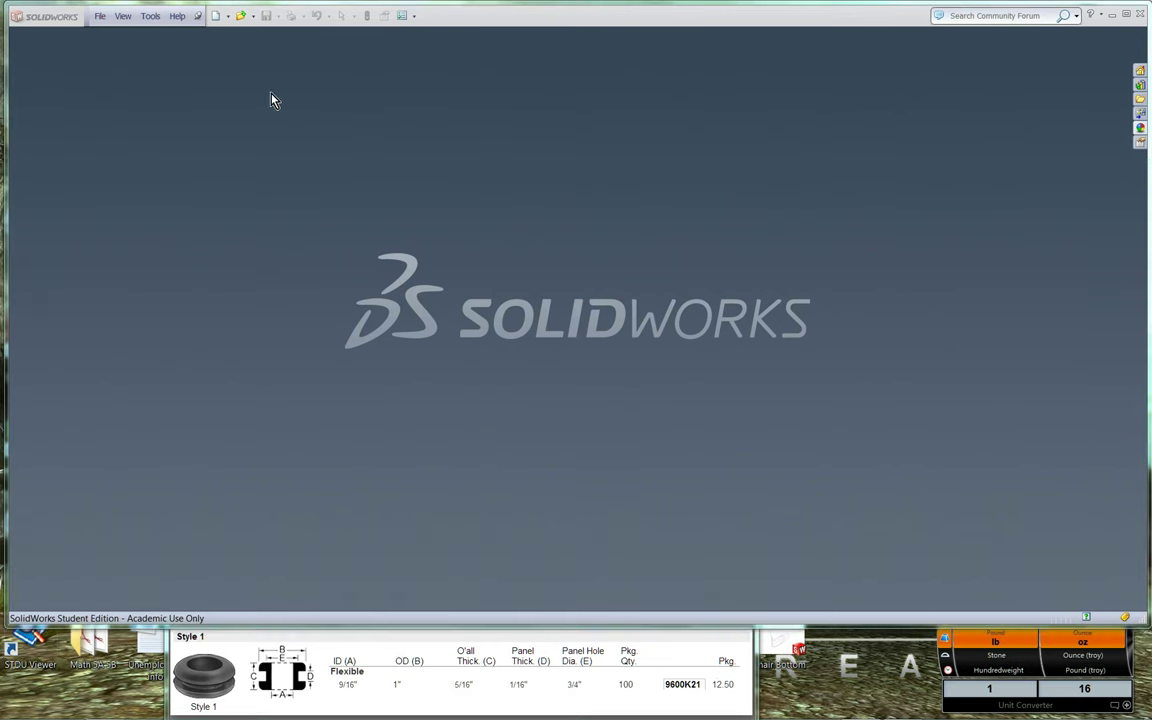
Step: Create a new Part document and open Sketch1 on its Top Plane
click(218, 17)
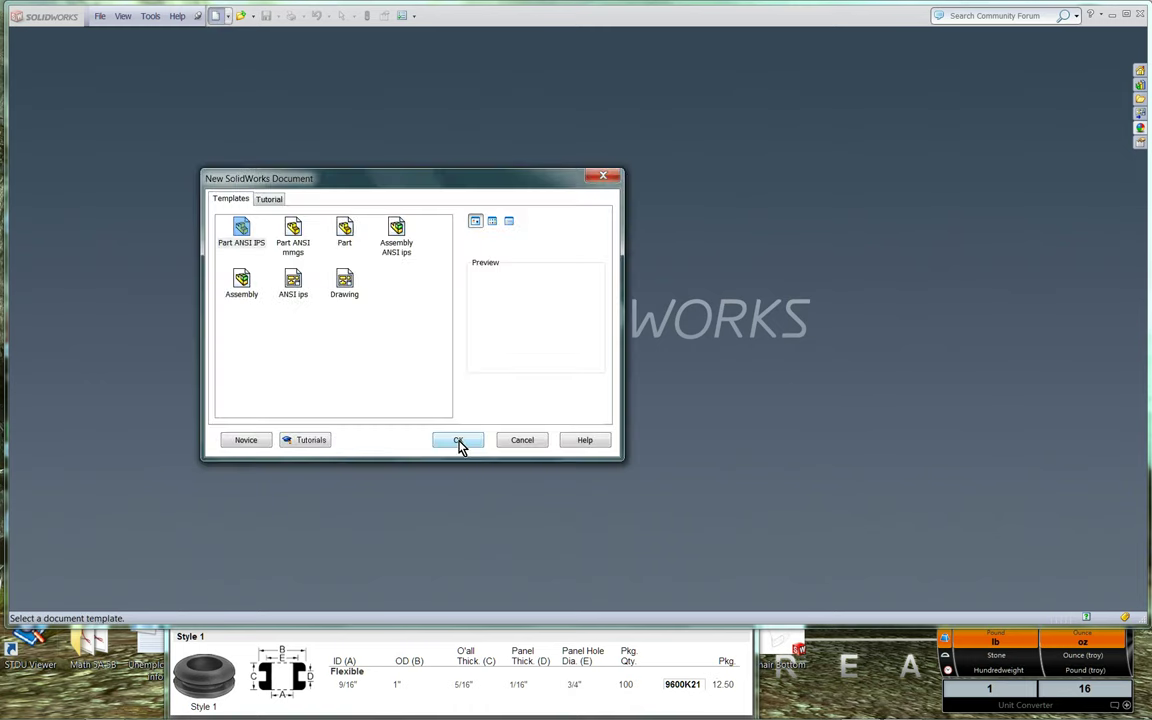
click(458, 441)
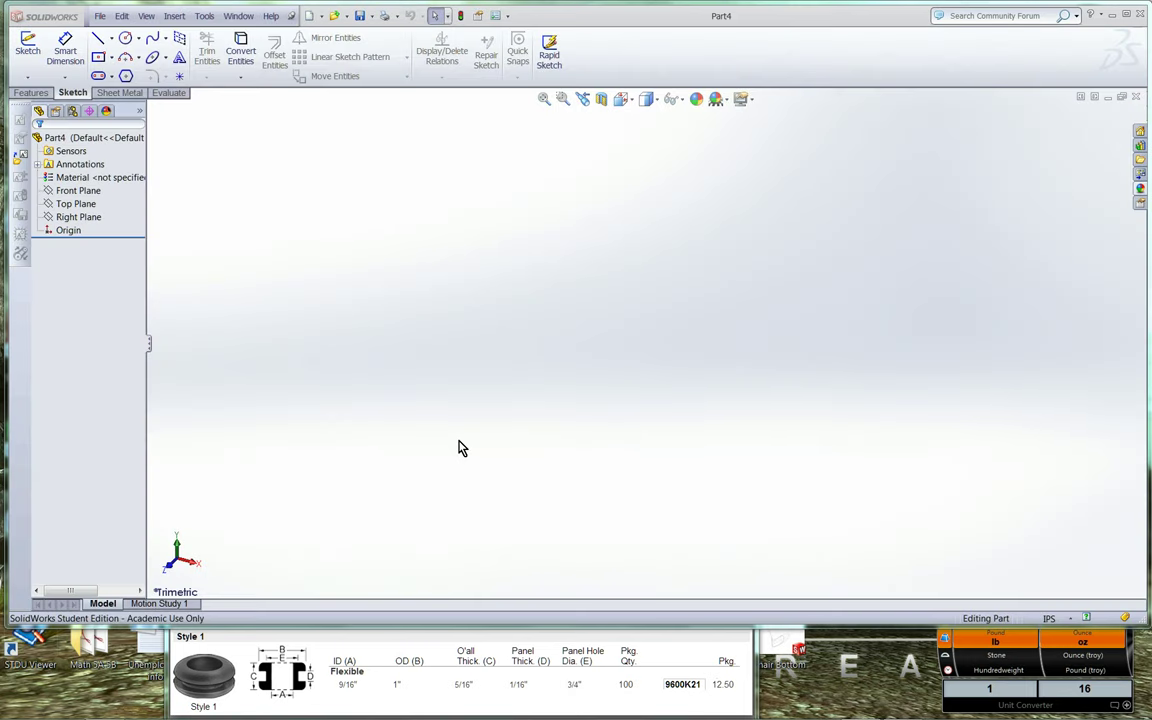
click(70, 204)
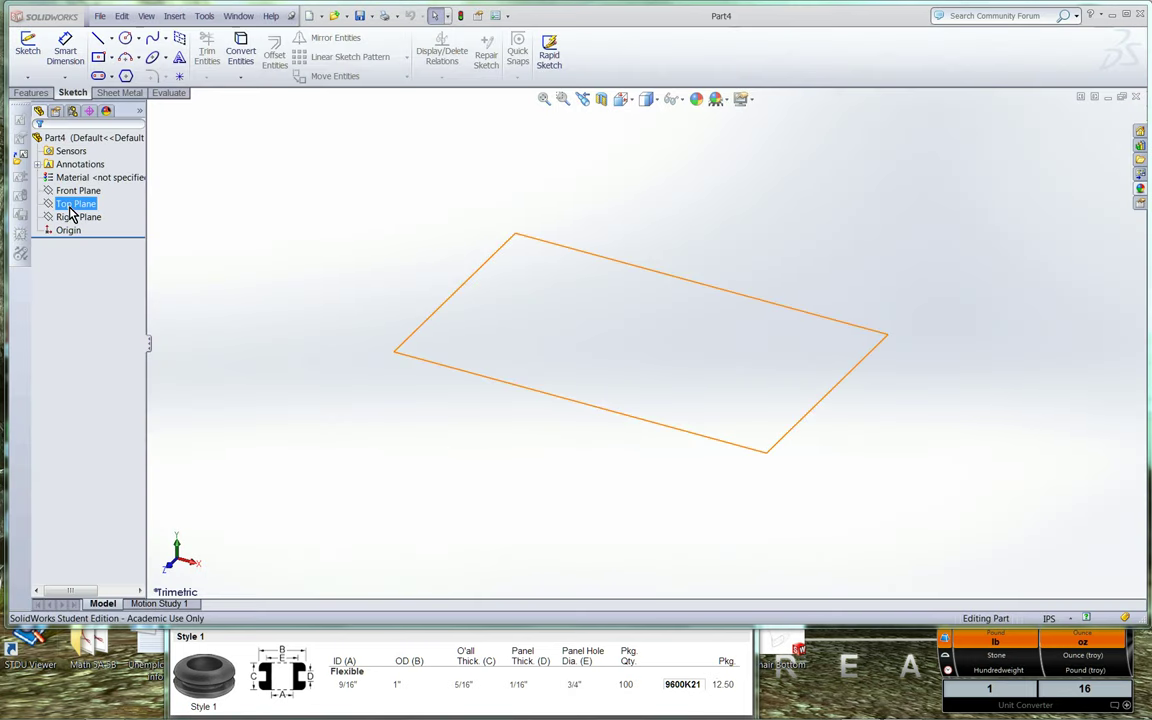
click(70, 210)
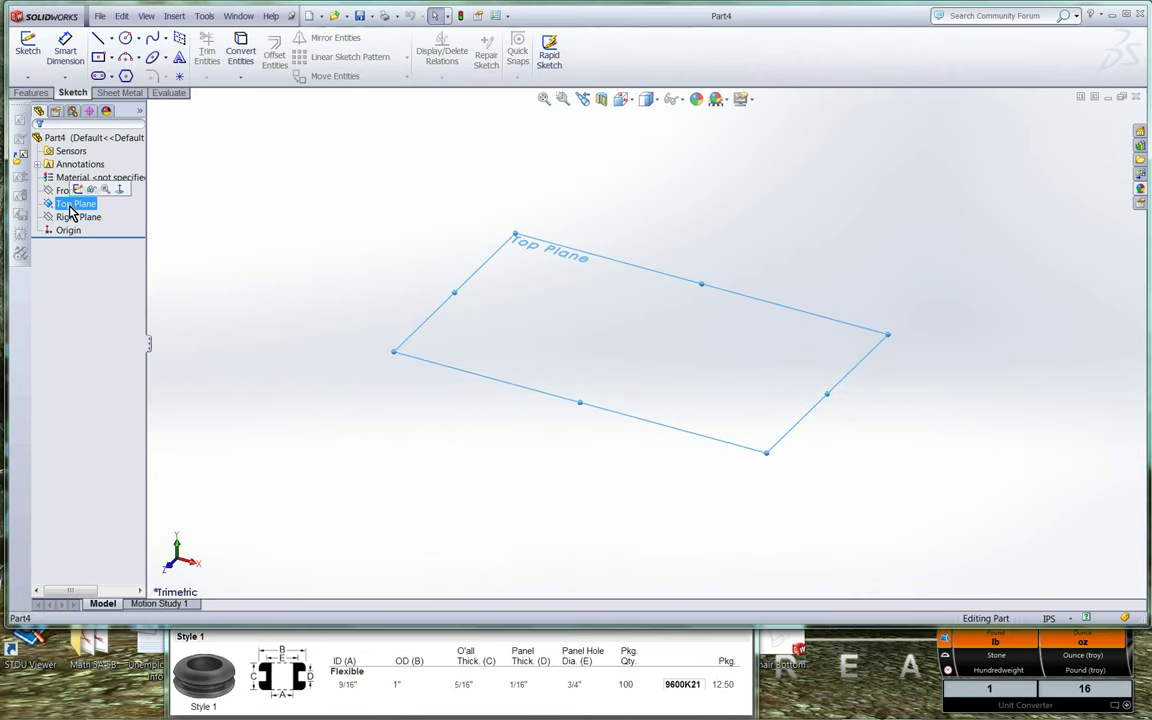
click(90, 189)
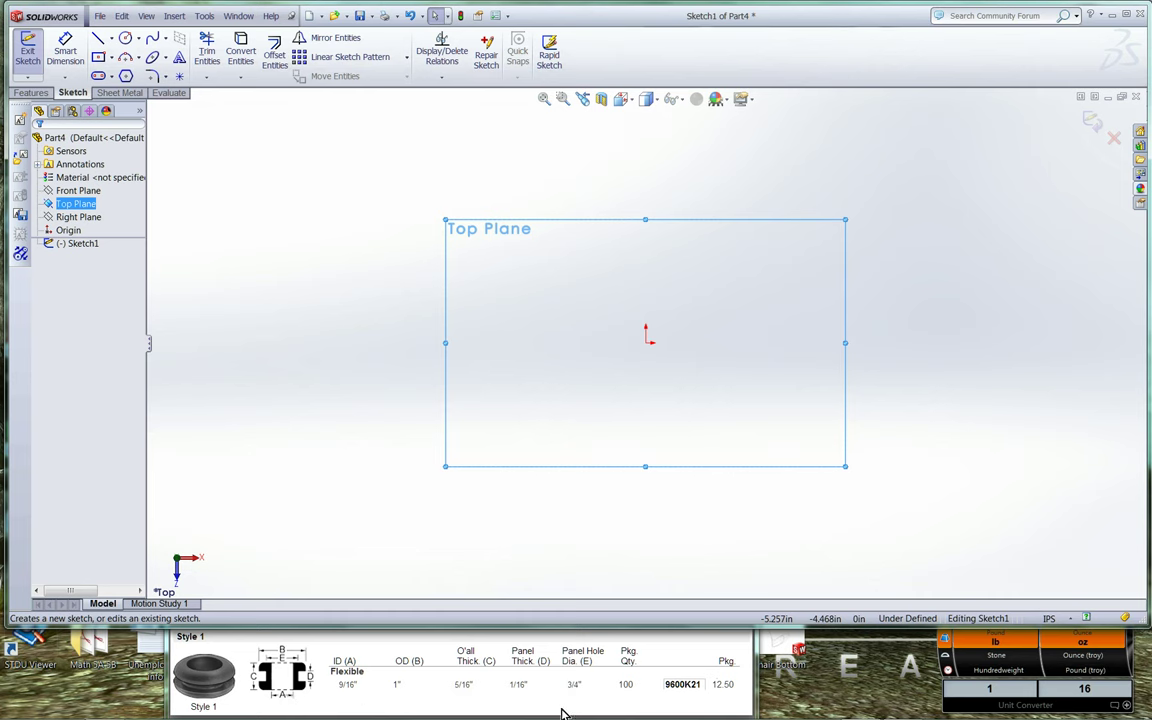
Step: Draw the closed eight-line C-shaped grommet profile with a right-side notch, right of the origin
click(100, 44)
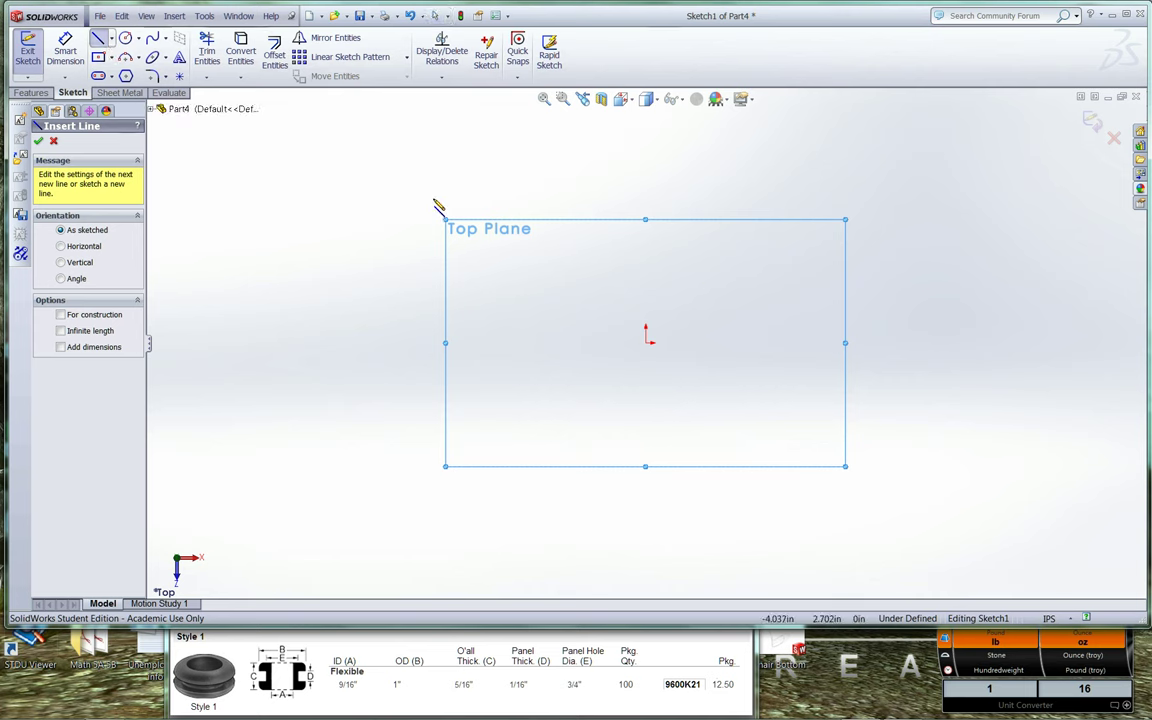
click(767, 260)
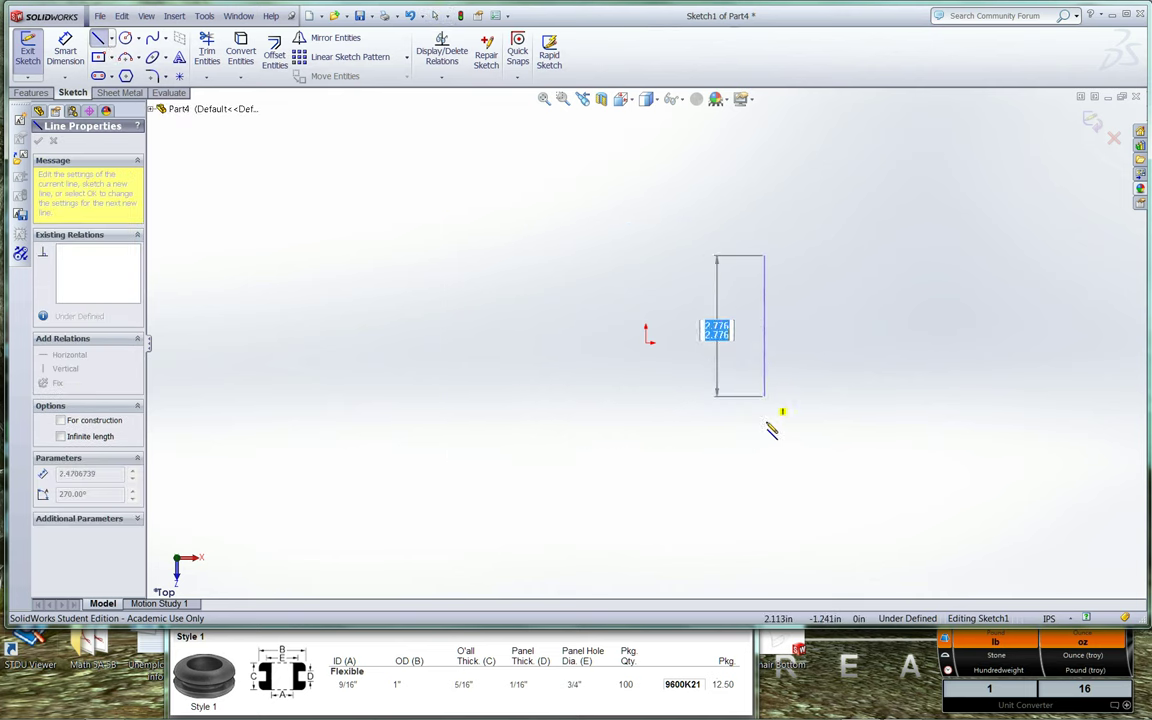
click(765, 498)
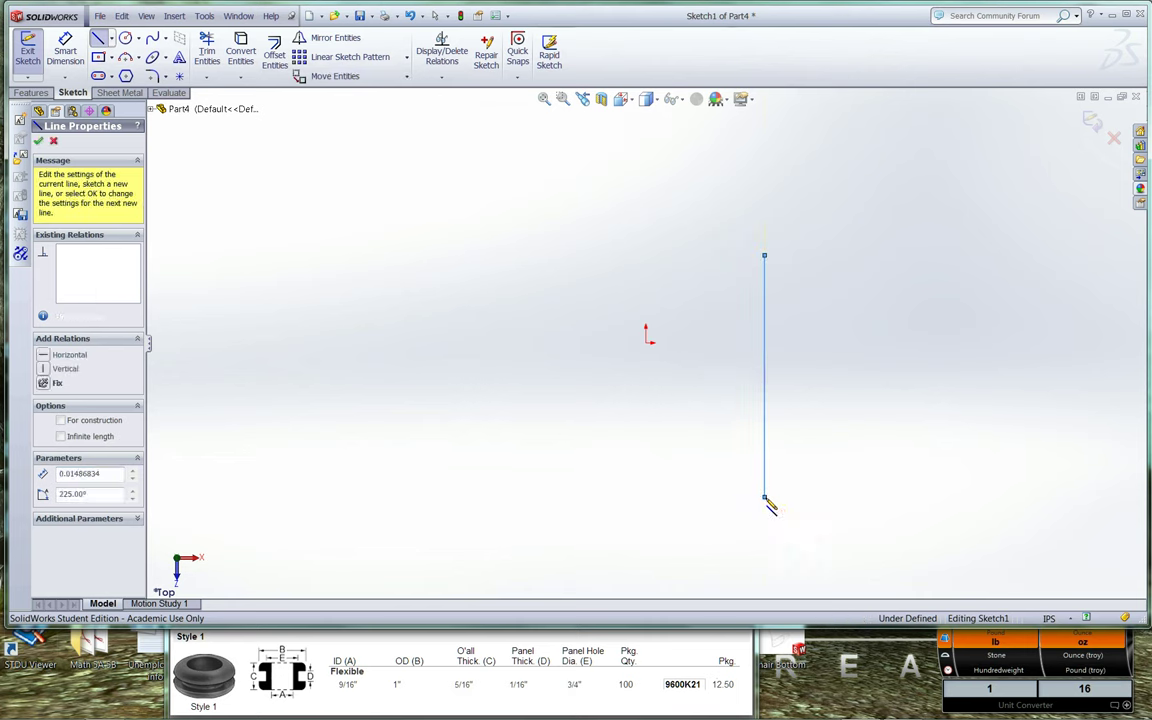
click(932, 497)
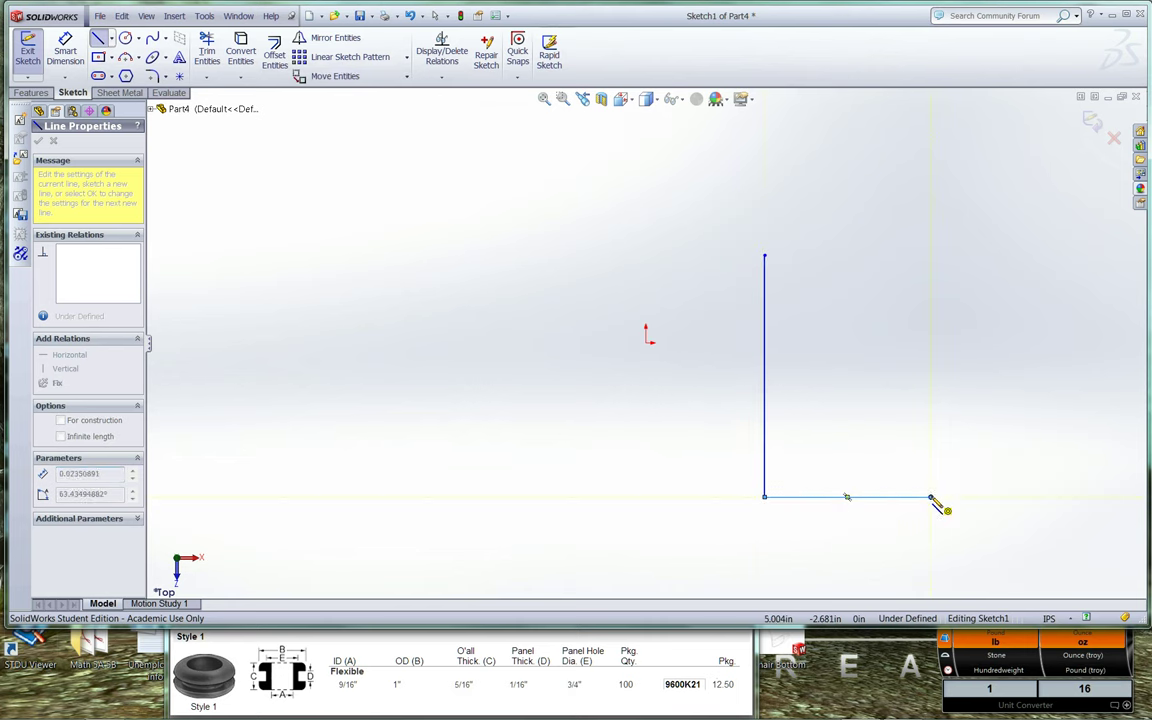
click(931, 415)
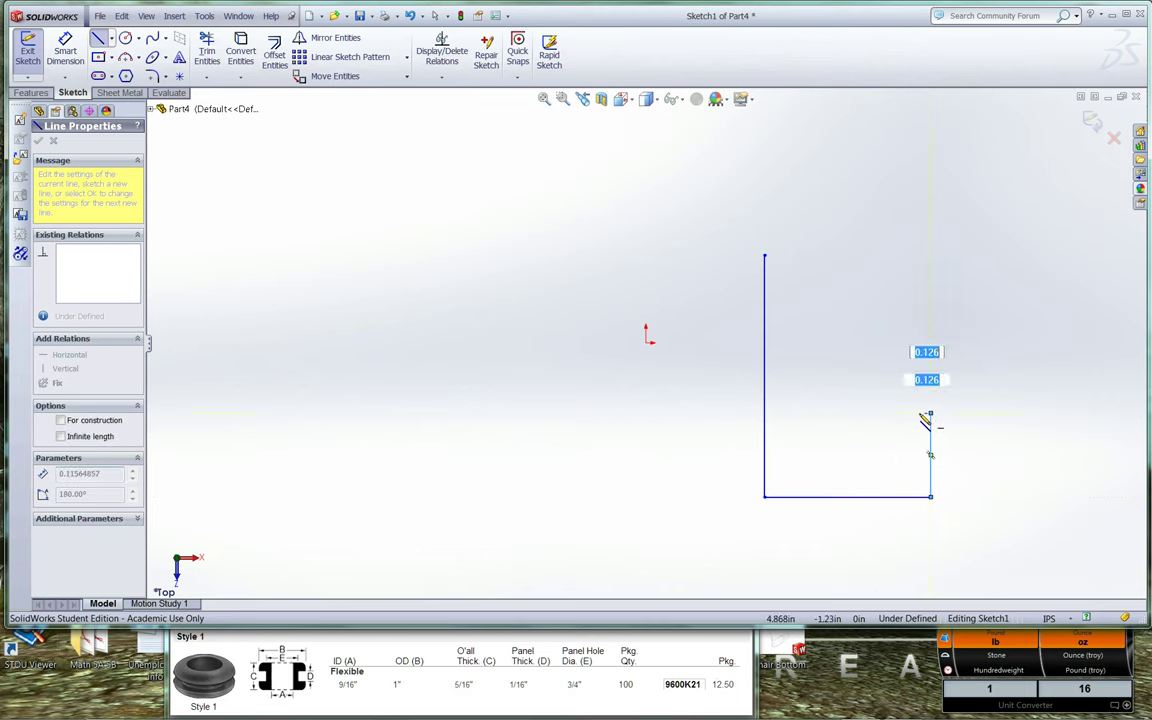
click(848, 415)
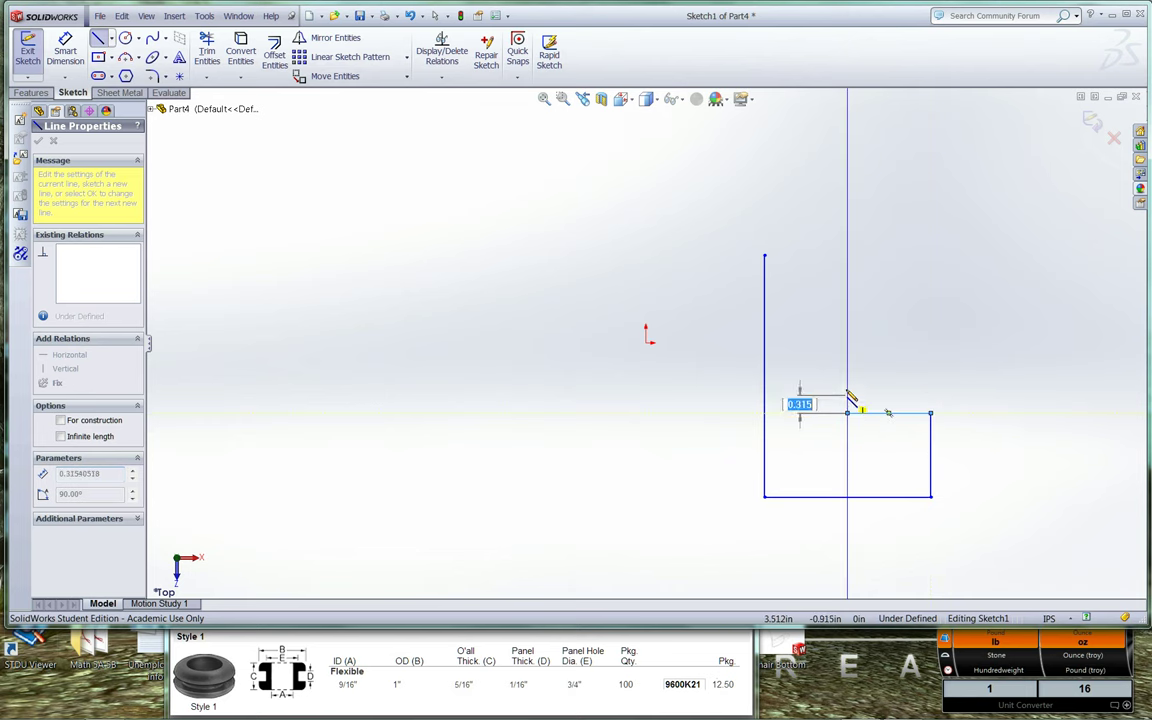
click(845, 338)
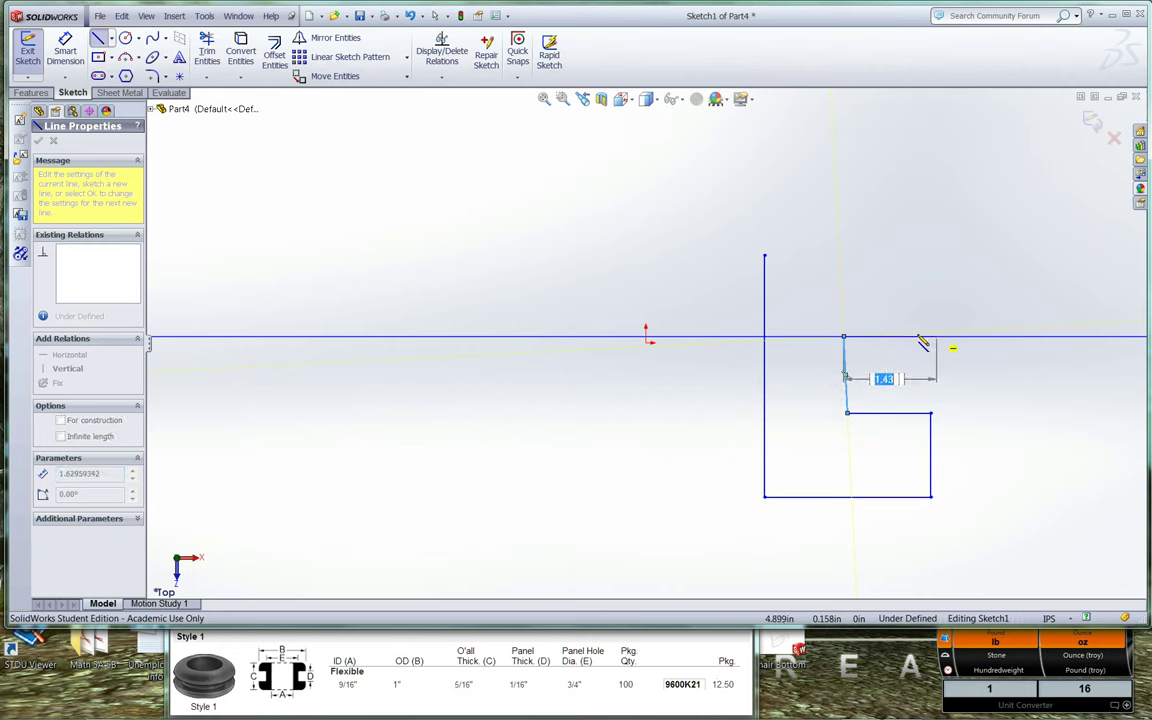
click(912, 337)
click(912, 273)
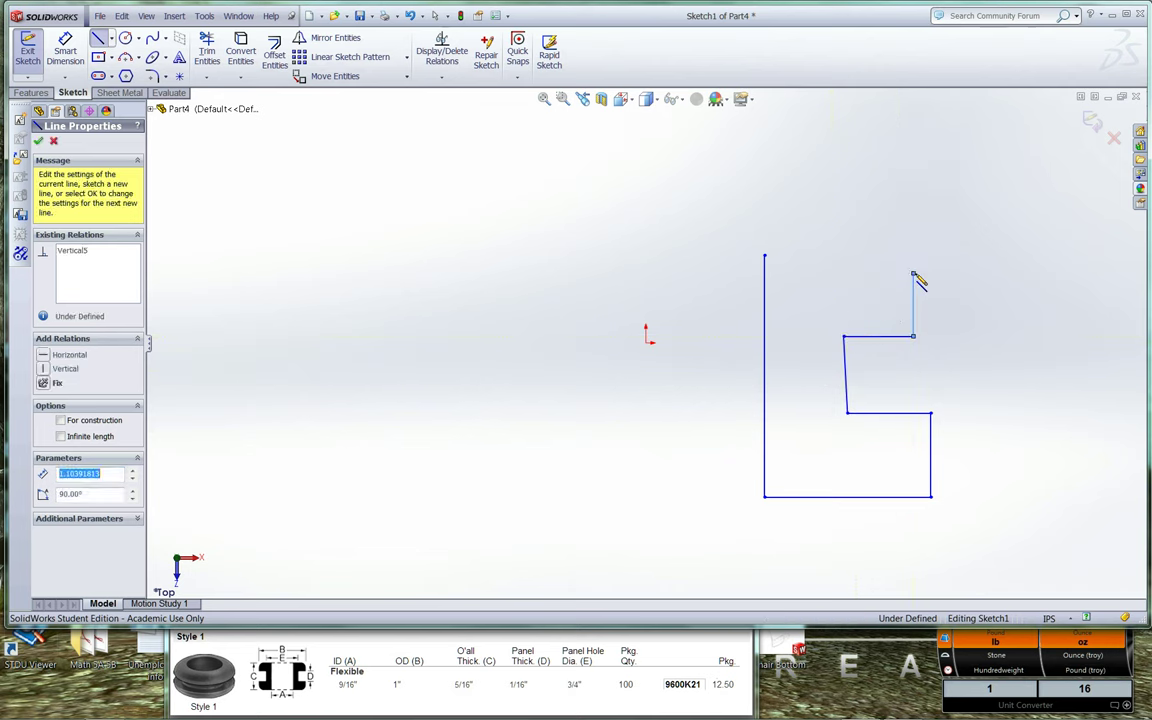
click(765, 258)
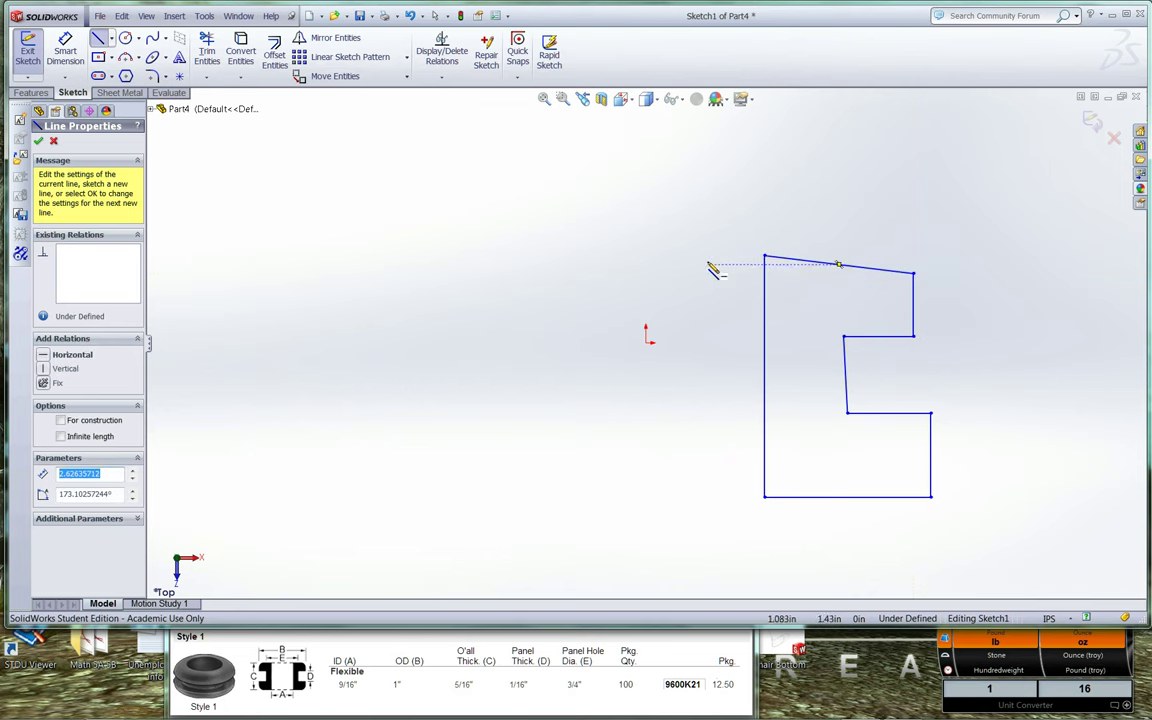
key(Escape)
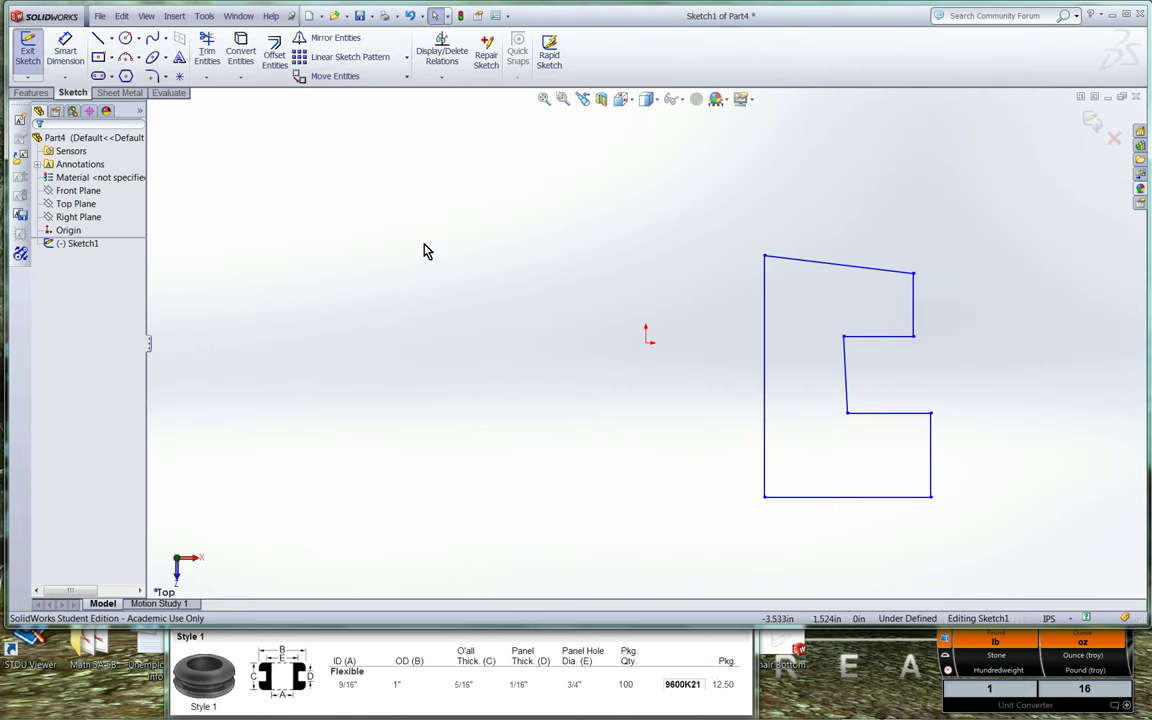
Step: Draw a two-segment centerline from the origin through the left edge to the notch edge
click(112, 38)
click(122, 72)
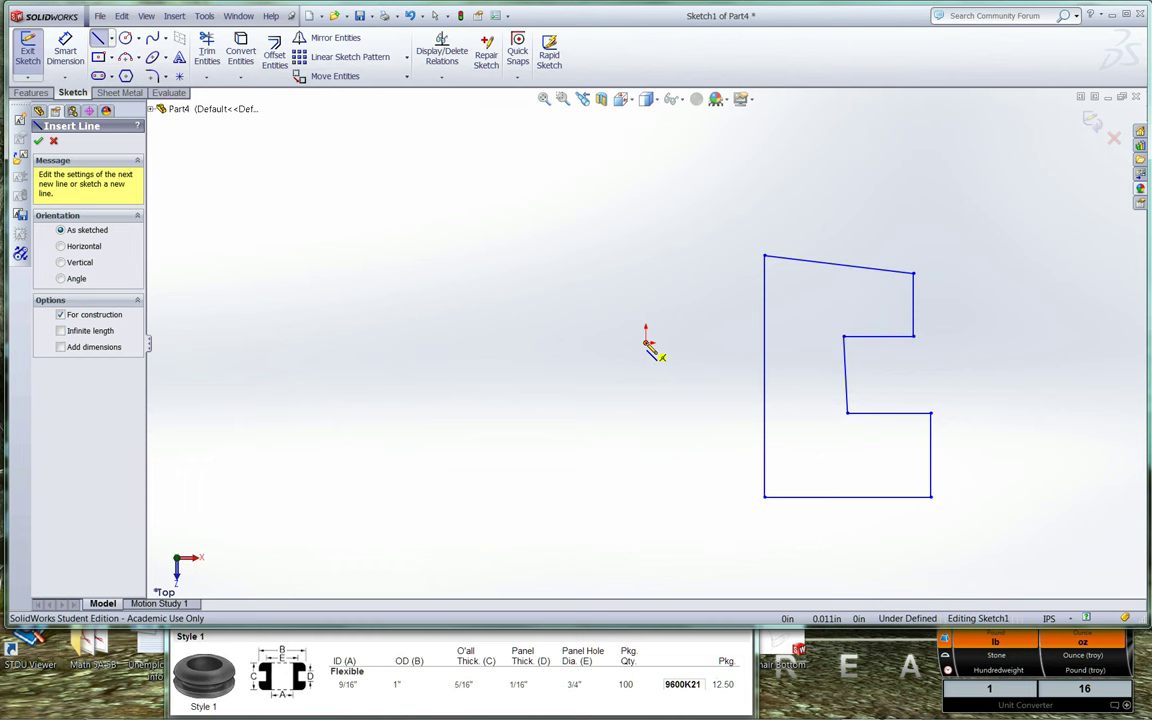
click(647, 342)
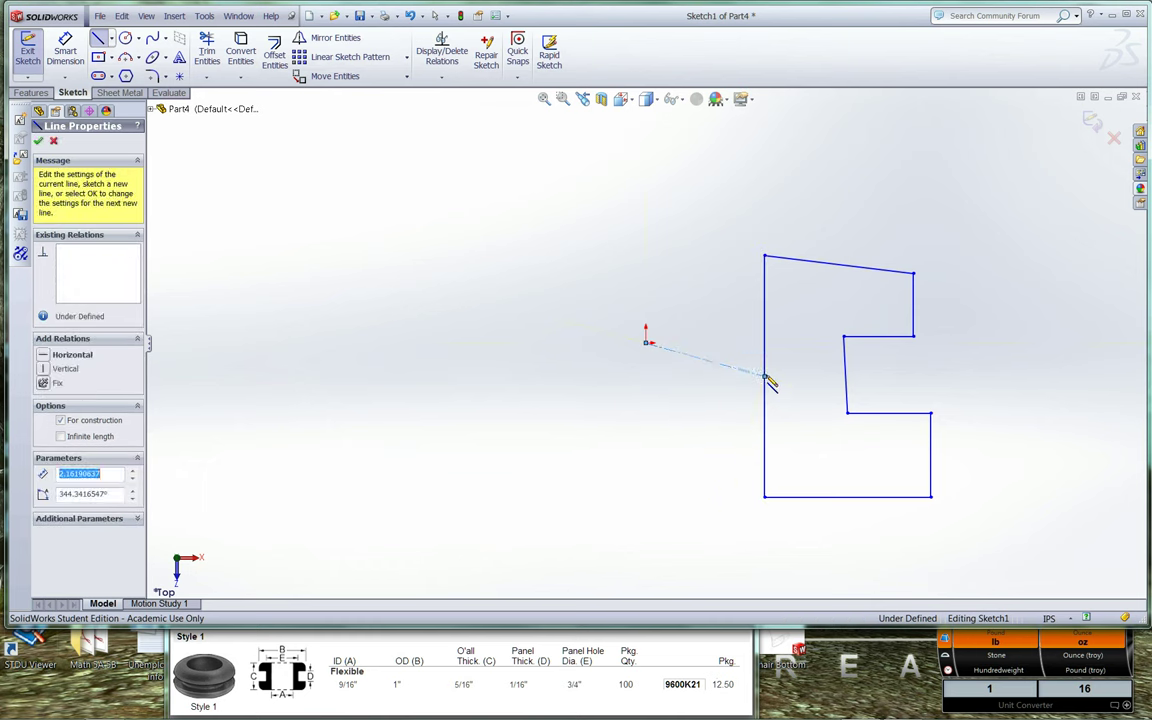
click(764, 376)
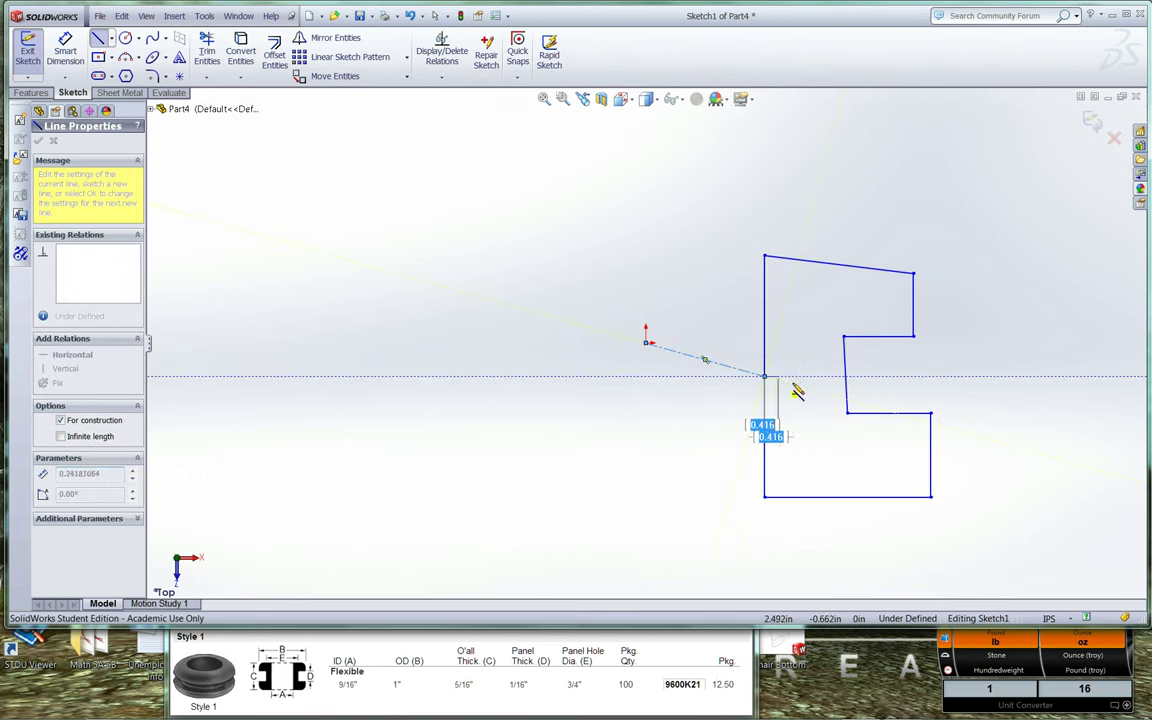
click(845, 376)
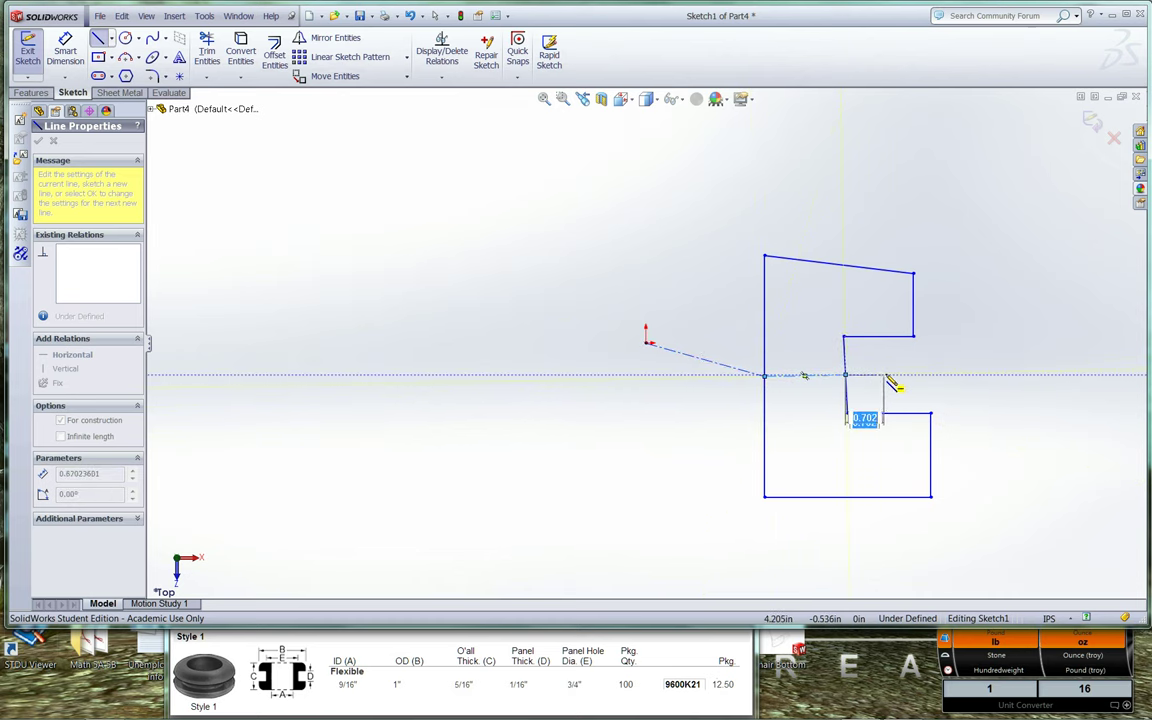
key(Escape)
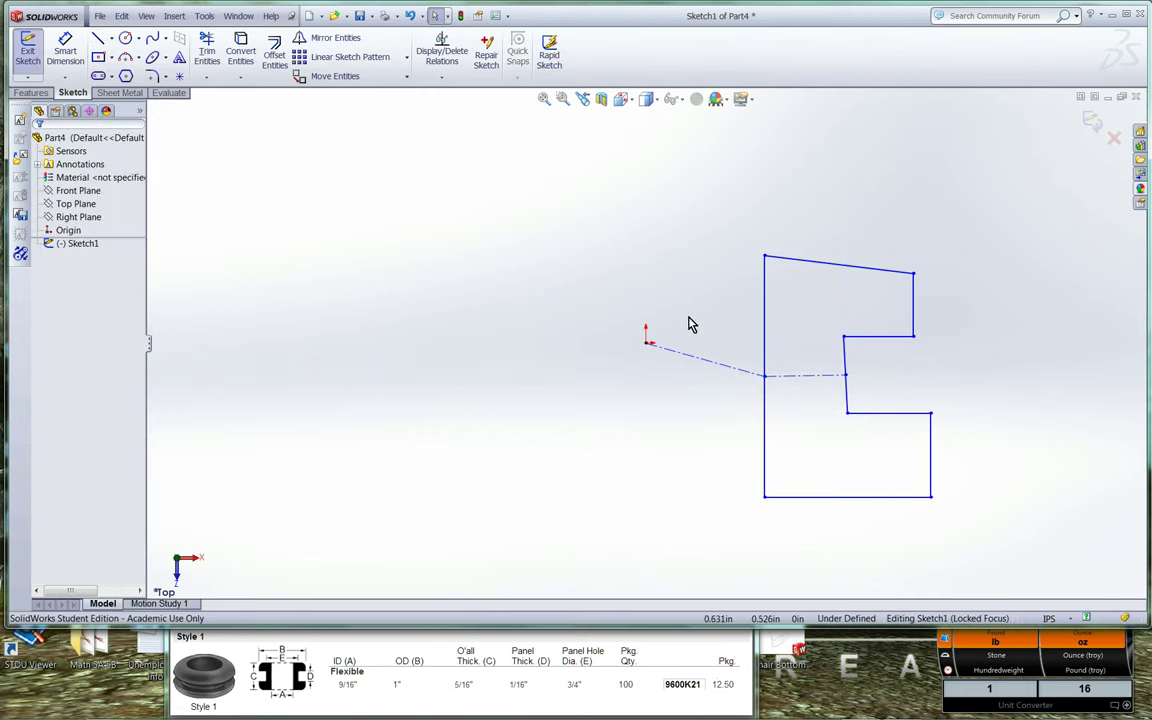
Step: Make both centerline segments horizontal
click(808, 383)
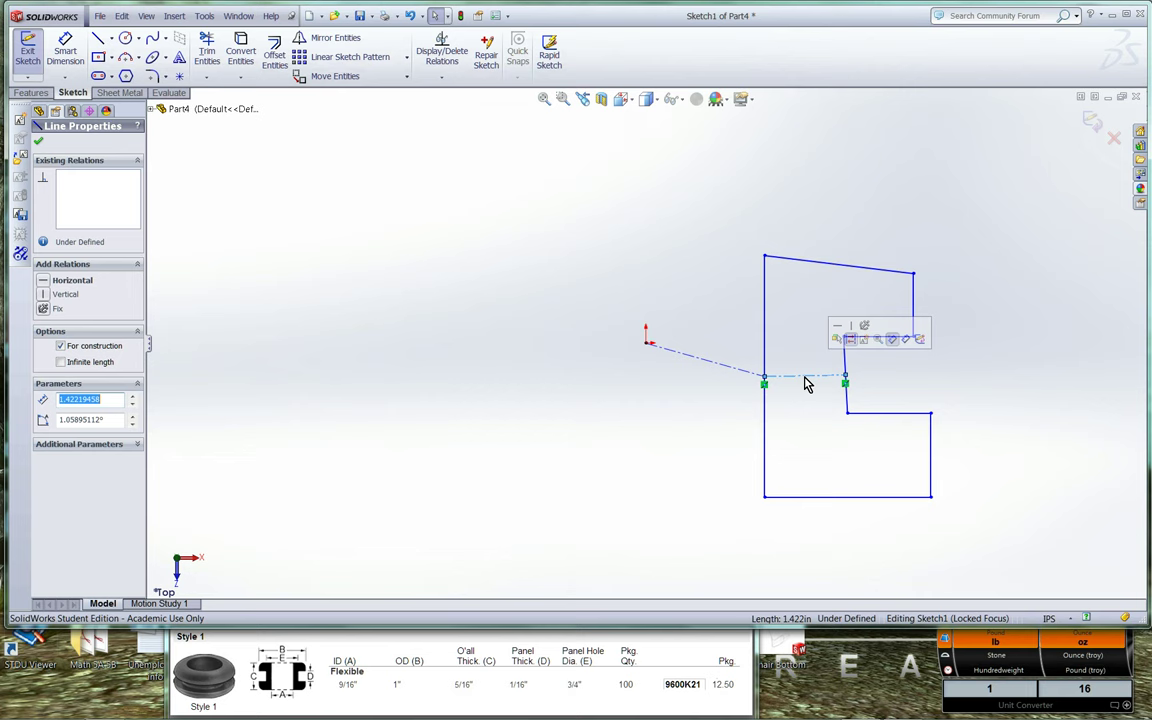
click(839, 331)
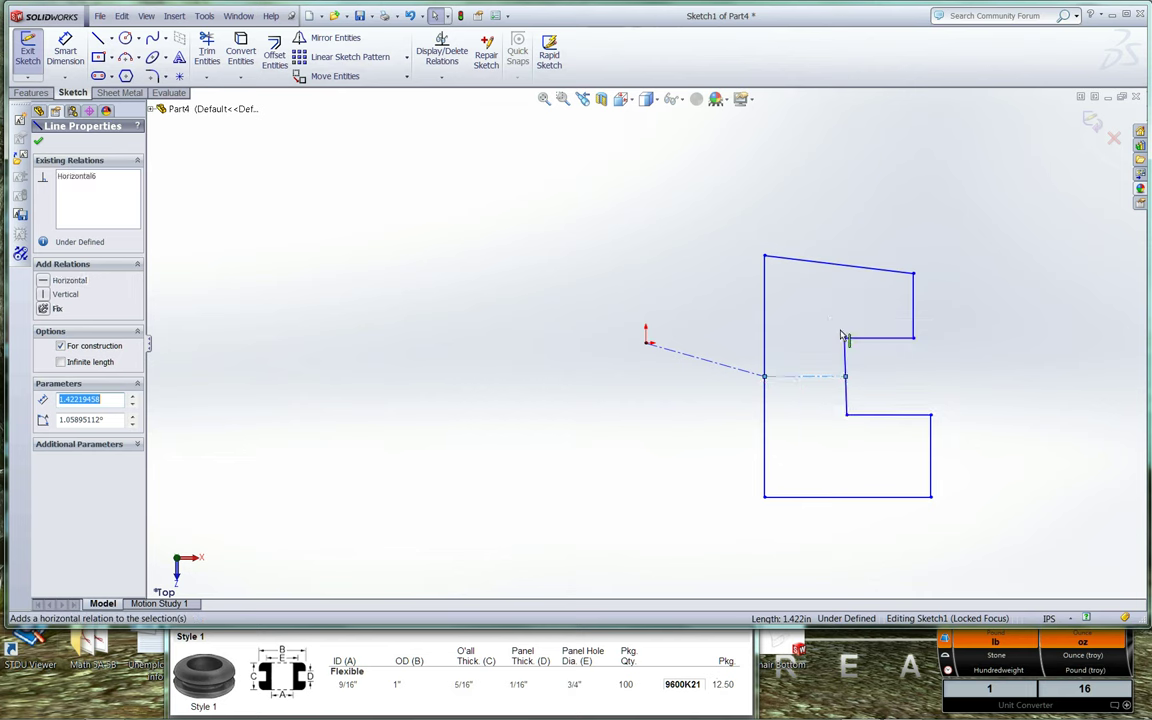
click(737, 376)
click(767, 329)
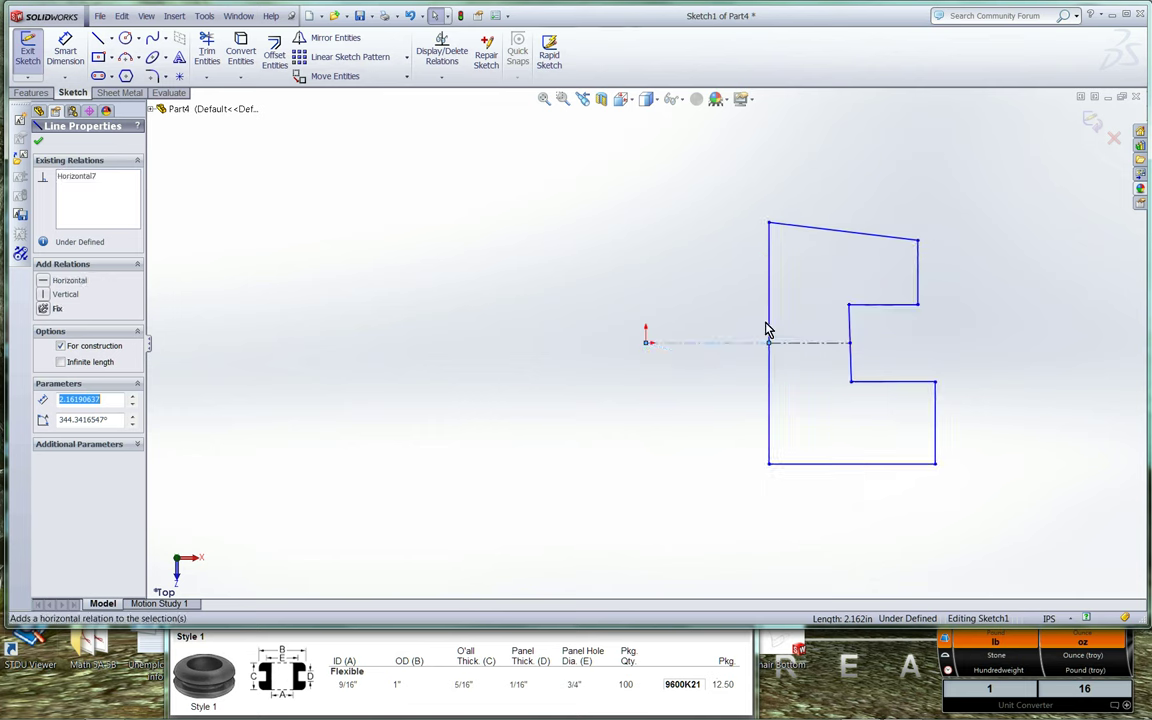
click(707, 304)
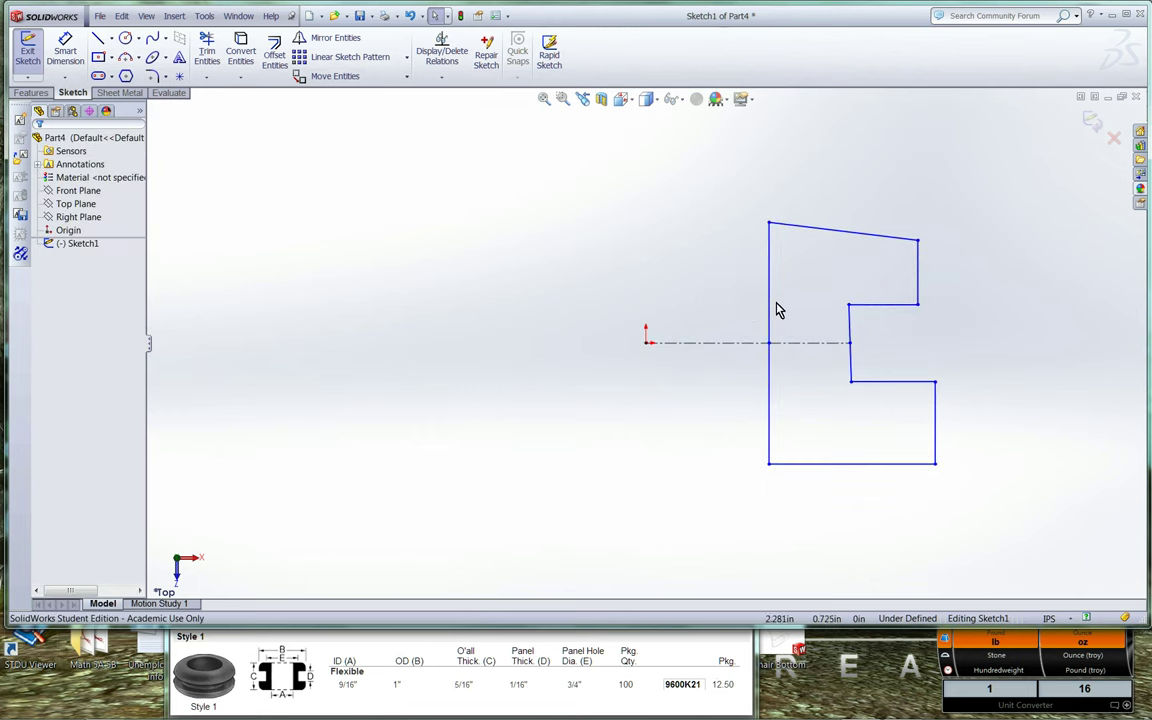
Step: Make the inner notch edge vertical and the top edge horizontal
click(851, 327)
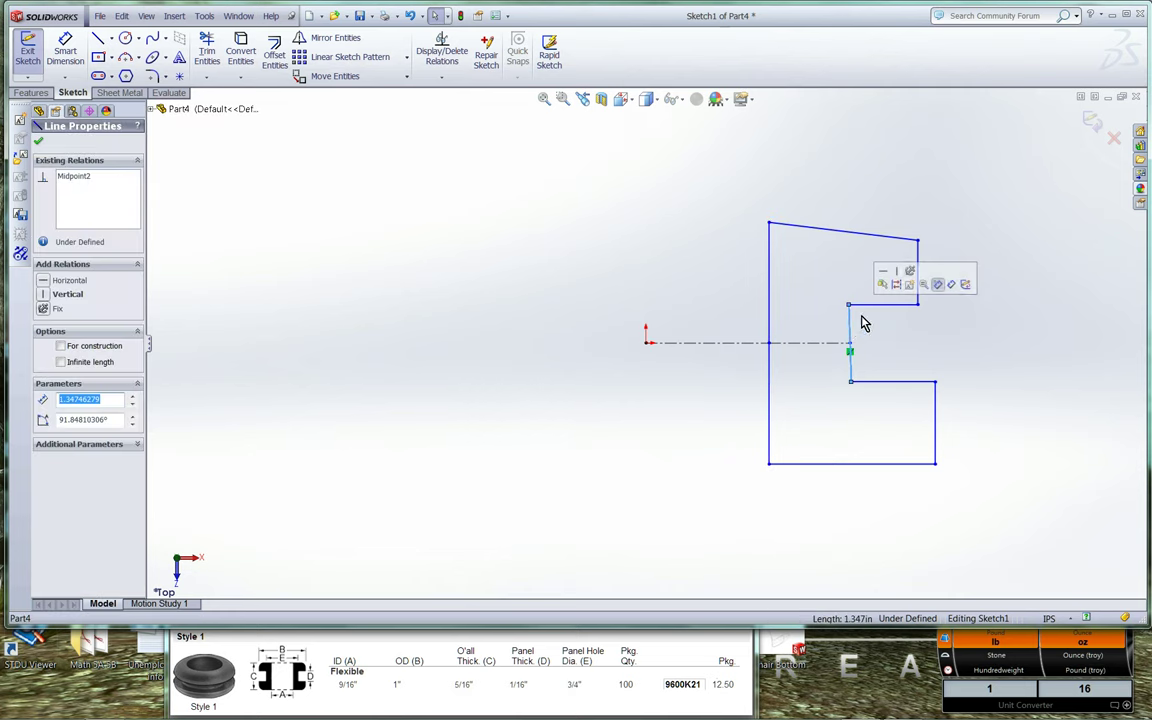
click(903, 274)
click(880, 237)
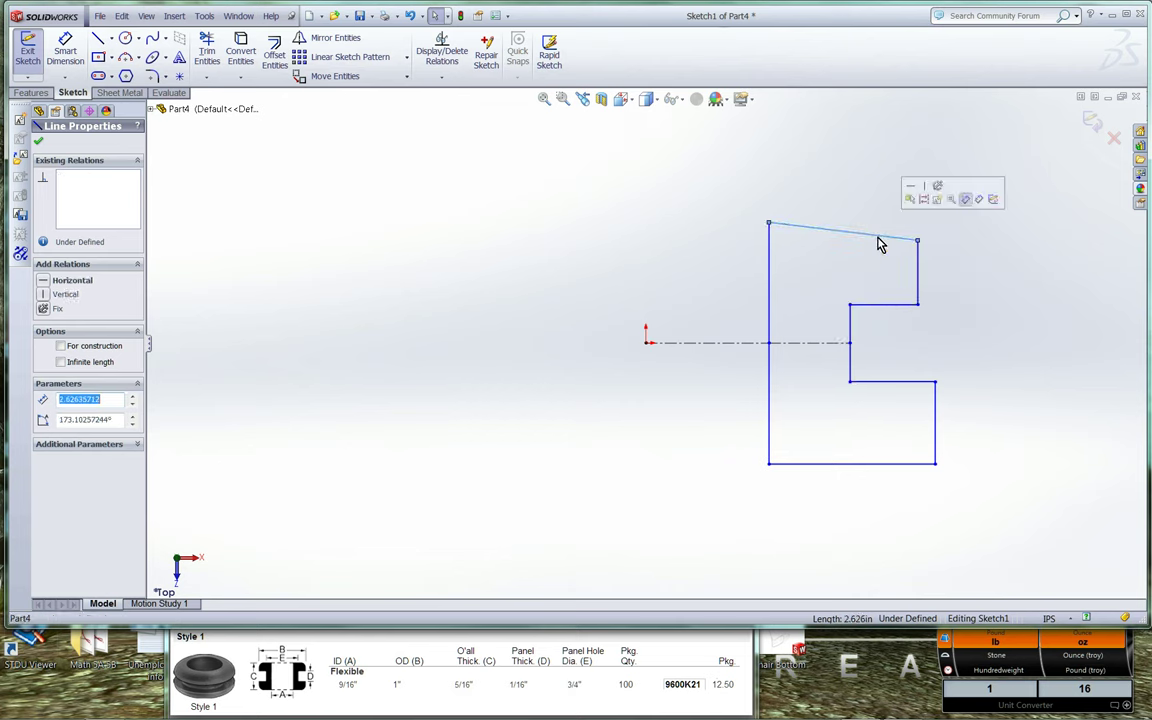
click(913, 191)
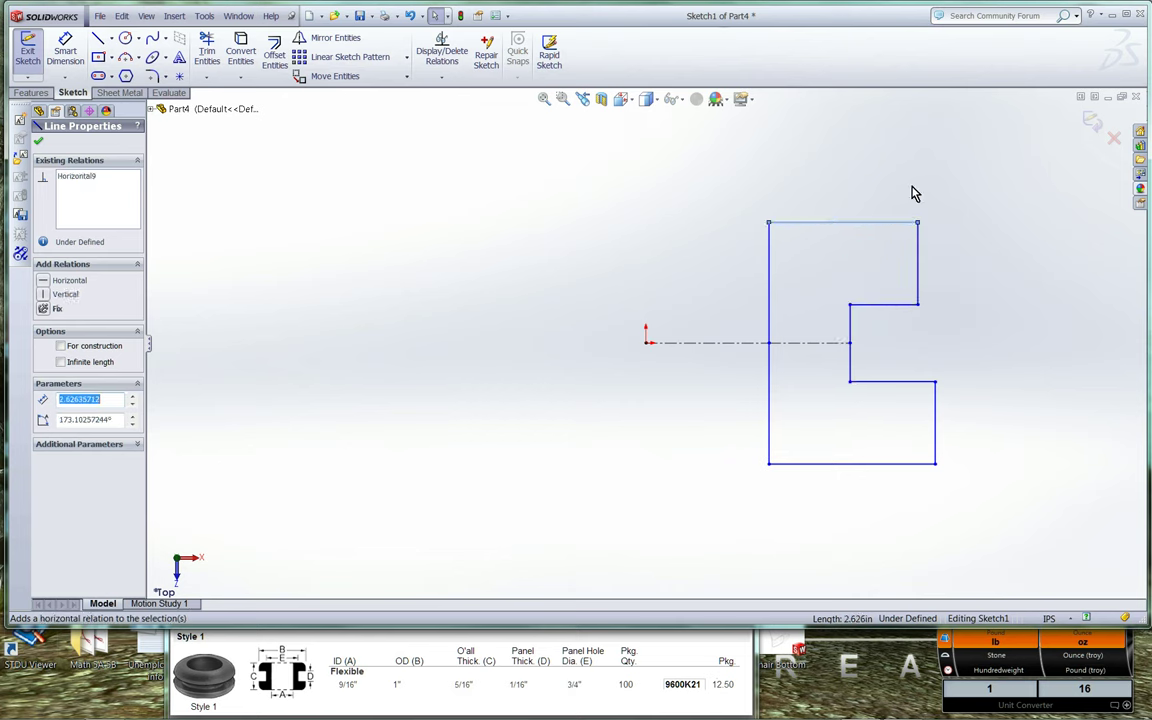
click(940, 236)
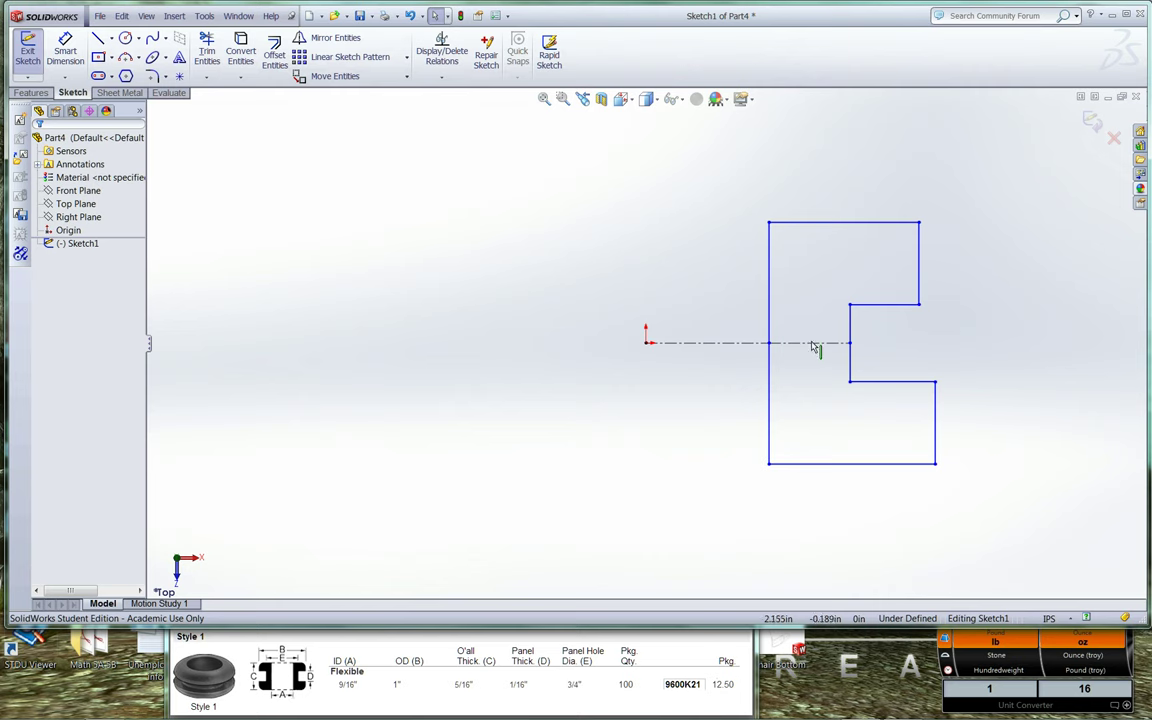
Step: Add a Collinear relation between the upper and lower right-hand edges, Line3 and Line7
click(920, 283)
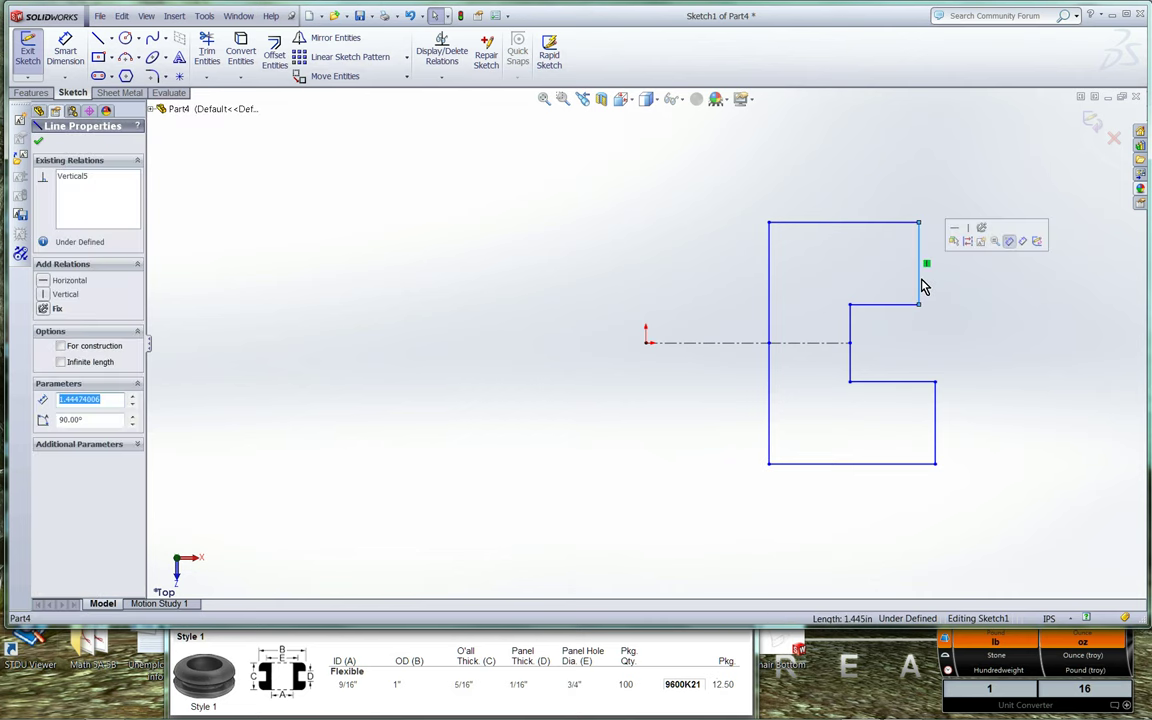
ctrl+click(938, 424)
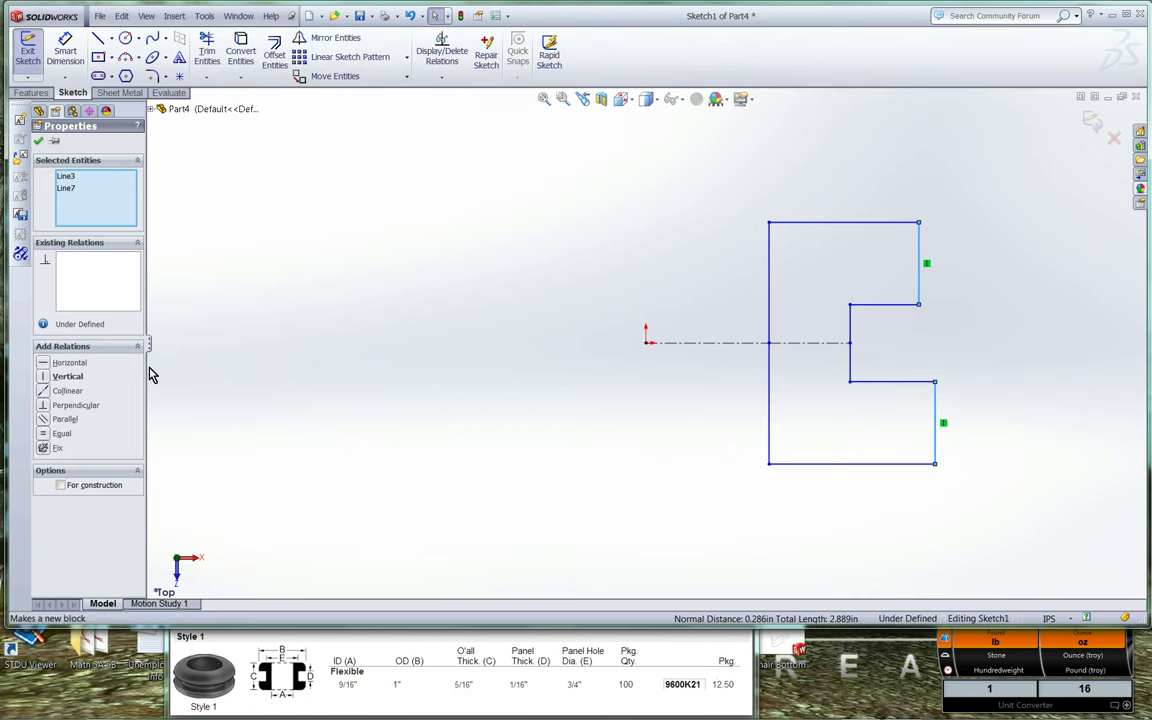
click(45, 393)
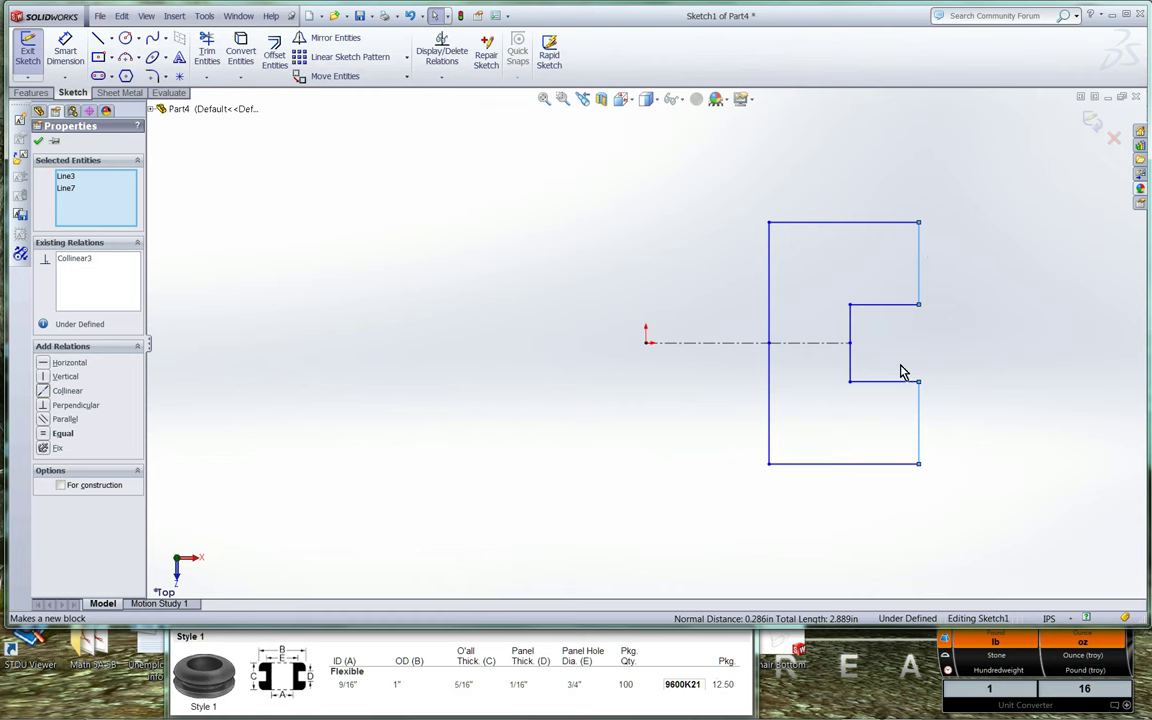
click(39, 142)
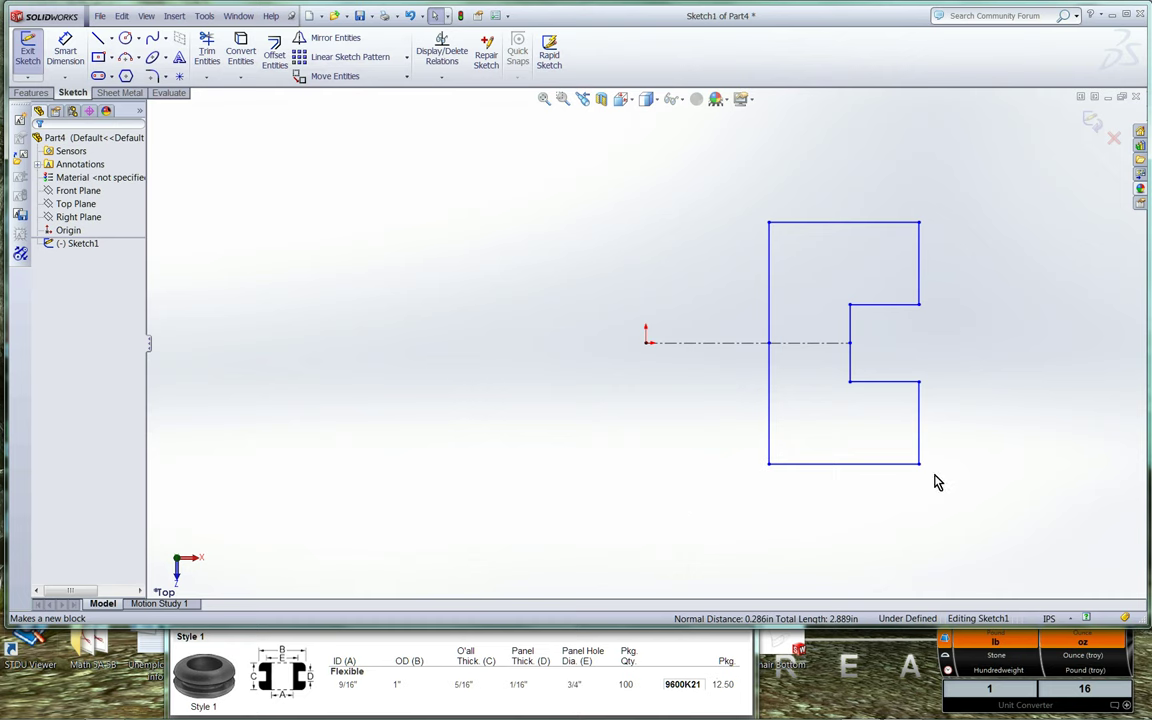
Step: Place a 4.788 horizontal dimension from the origin to the profile's right edge
right_click(617, 212)
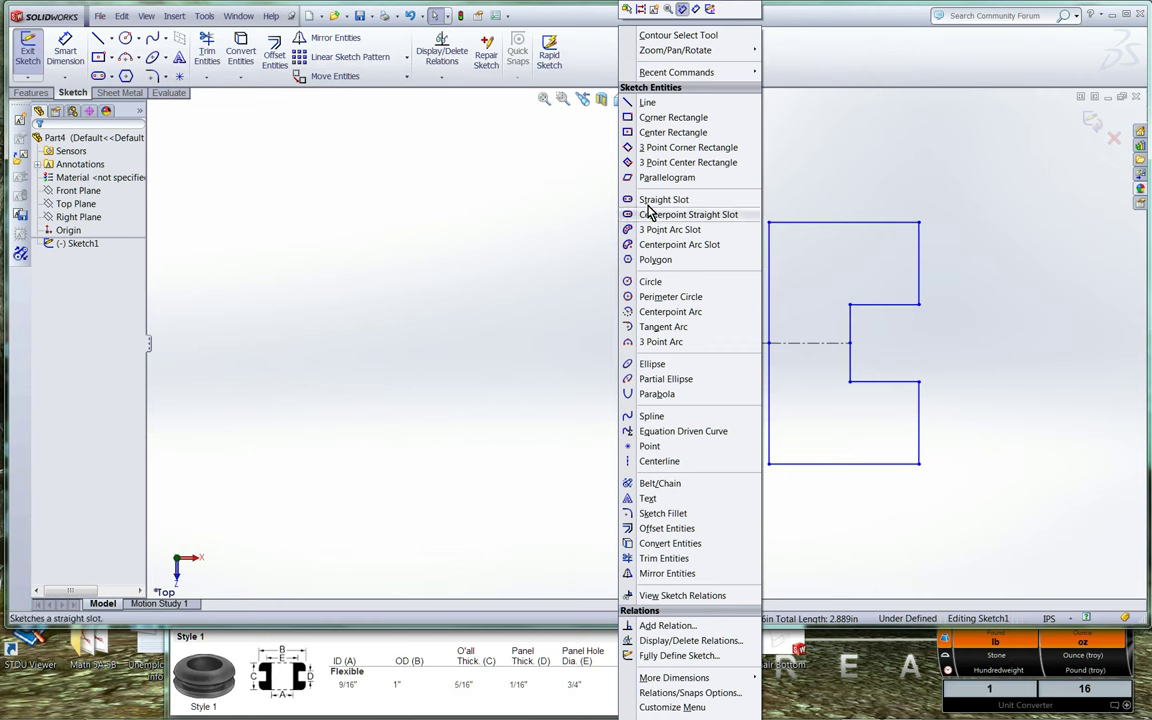
click(697, 10)
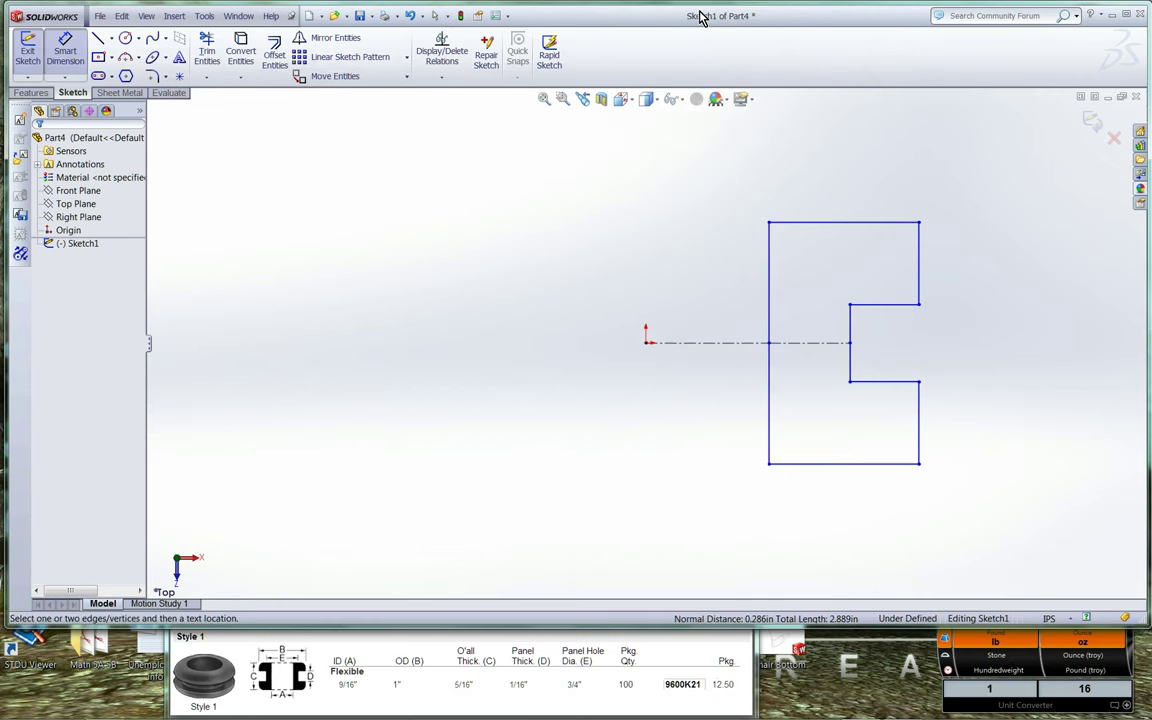
click(919, 262)
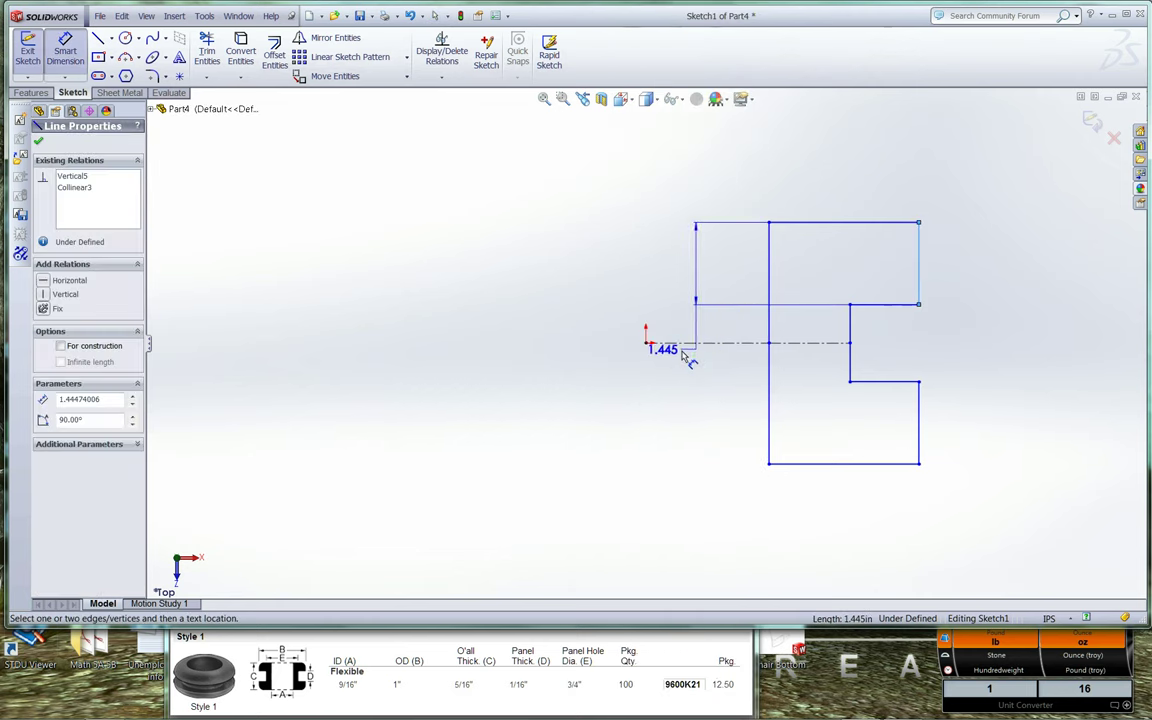
click(650, 343)
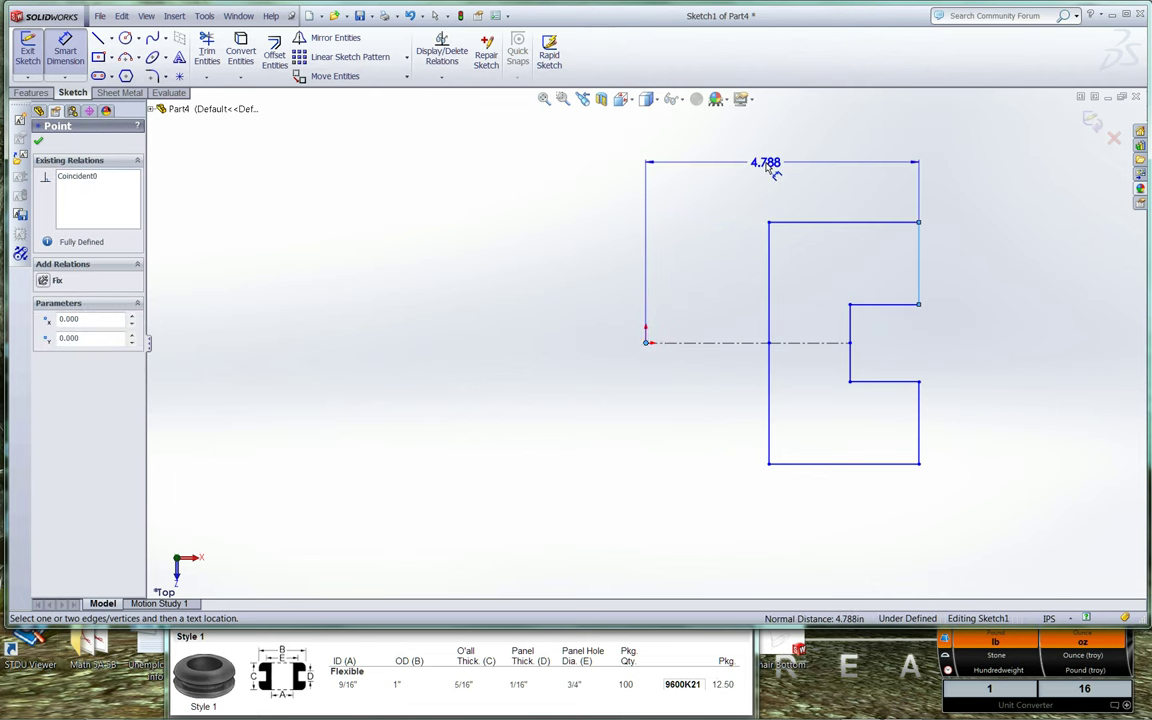
click(773, 149)
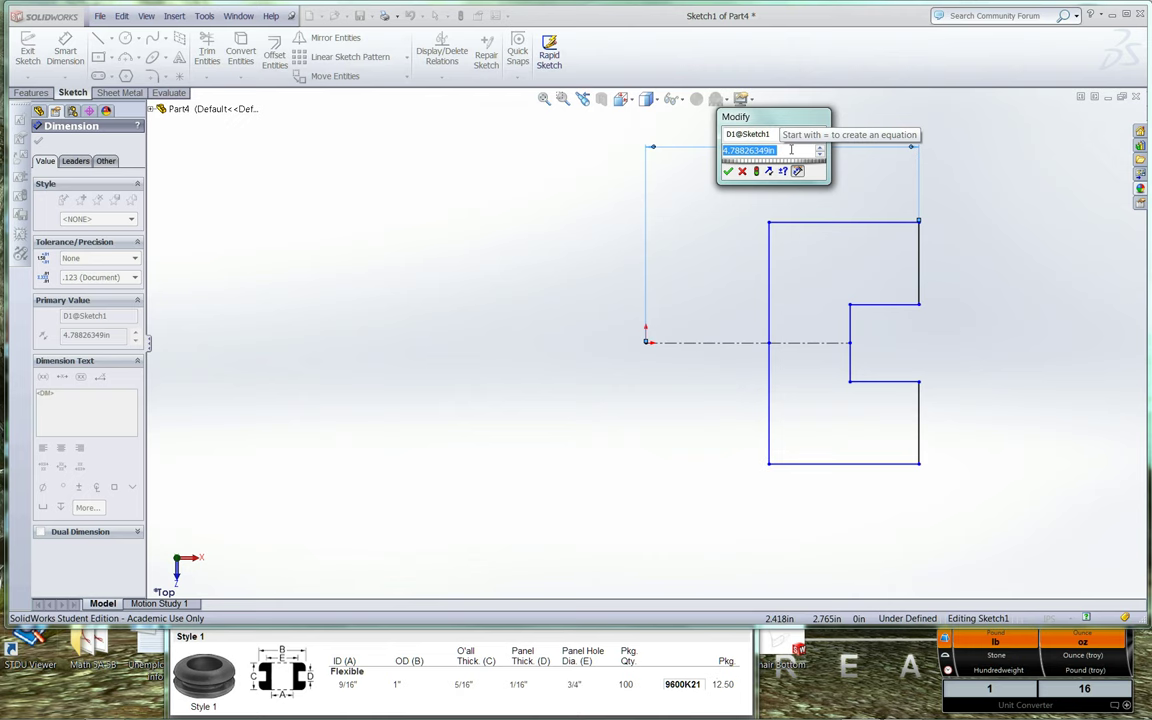
Step: Try a 1/2 value and an edge drag, then undo back to 4.788
text(1)
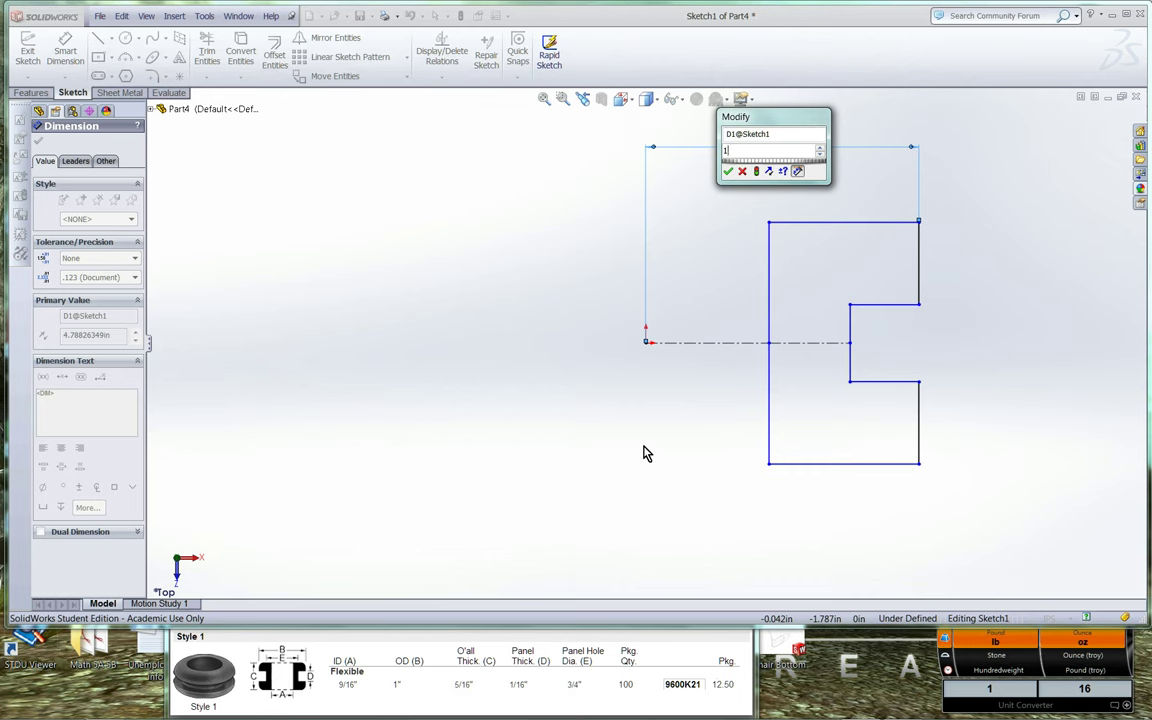
text(/2)
key(Return)
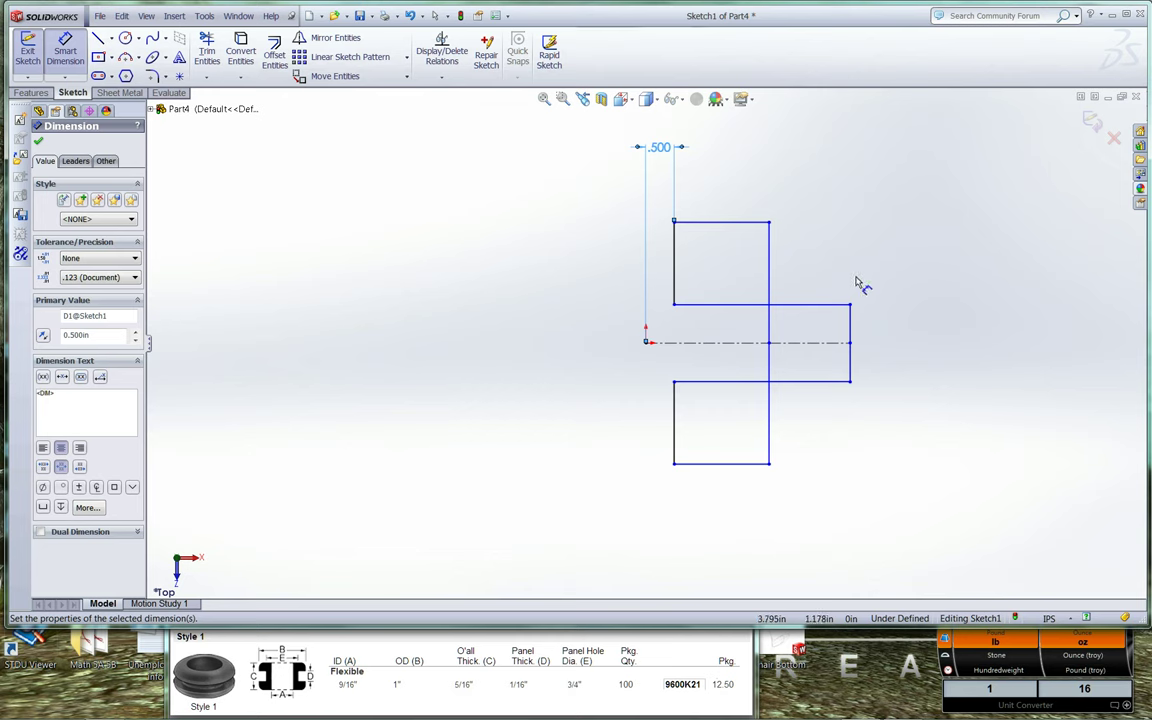
key(Escape)
click(852, 328)
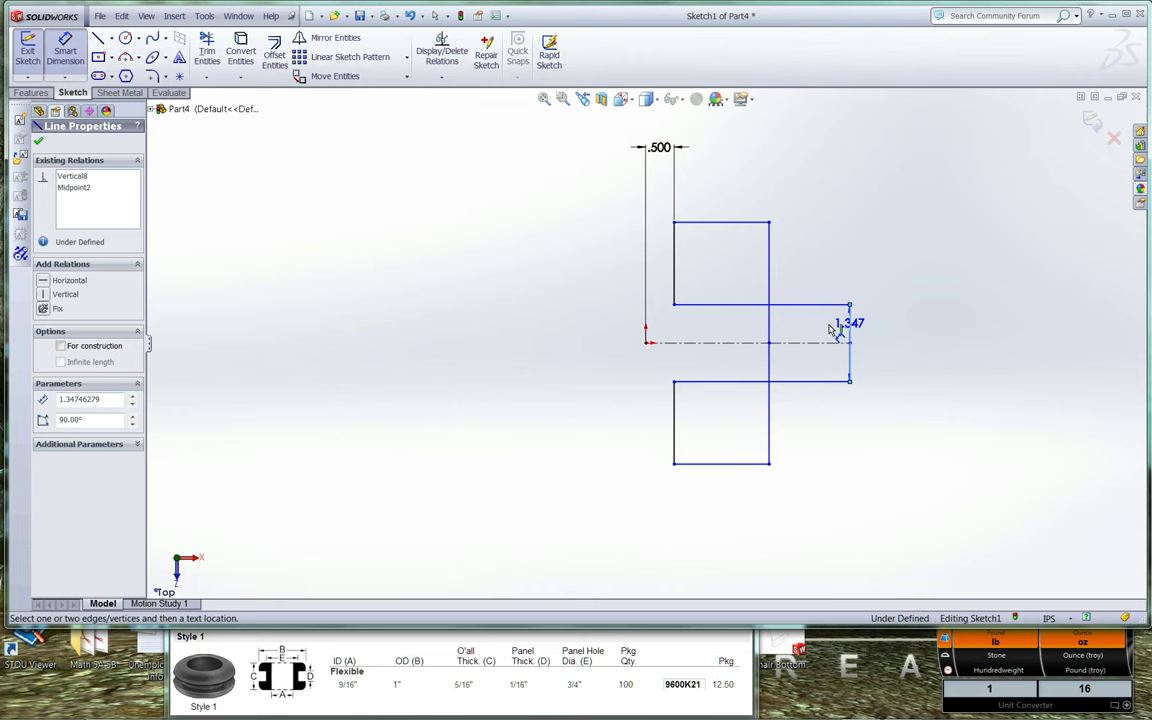
key(Escape)
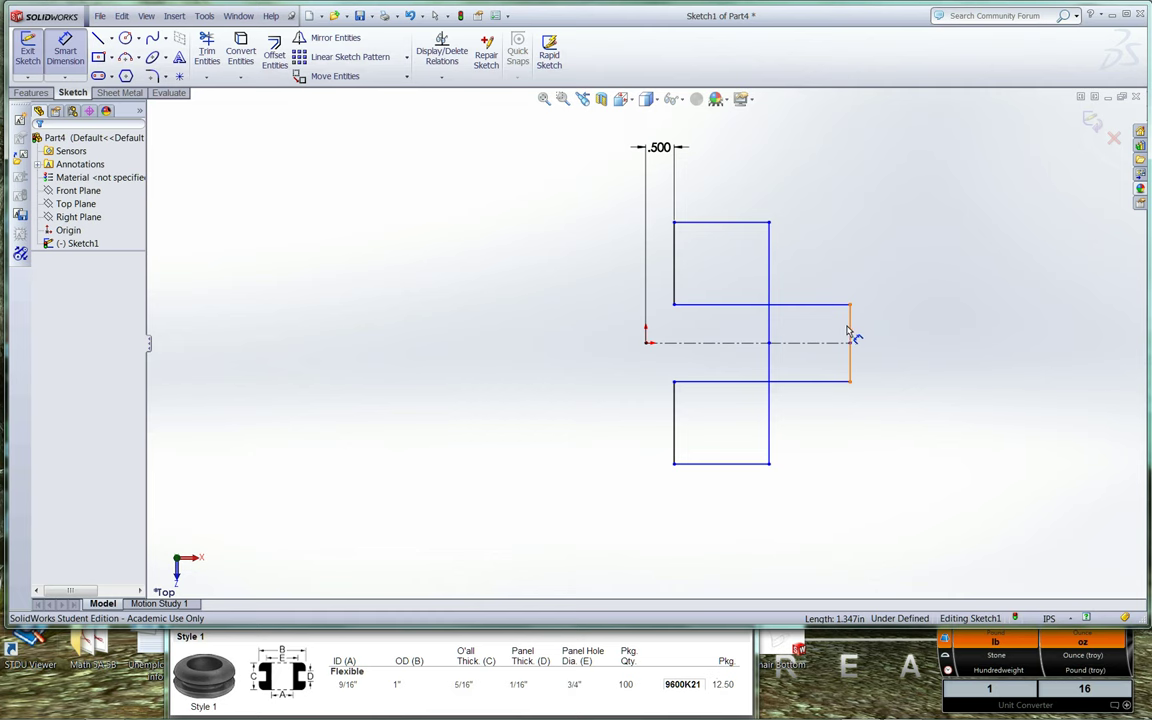
key(Escape)
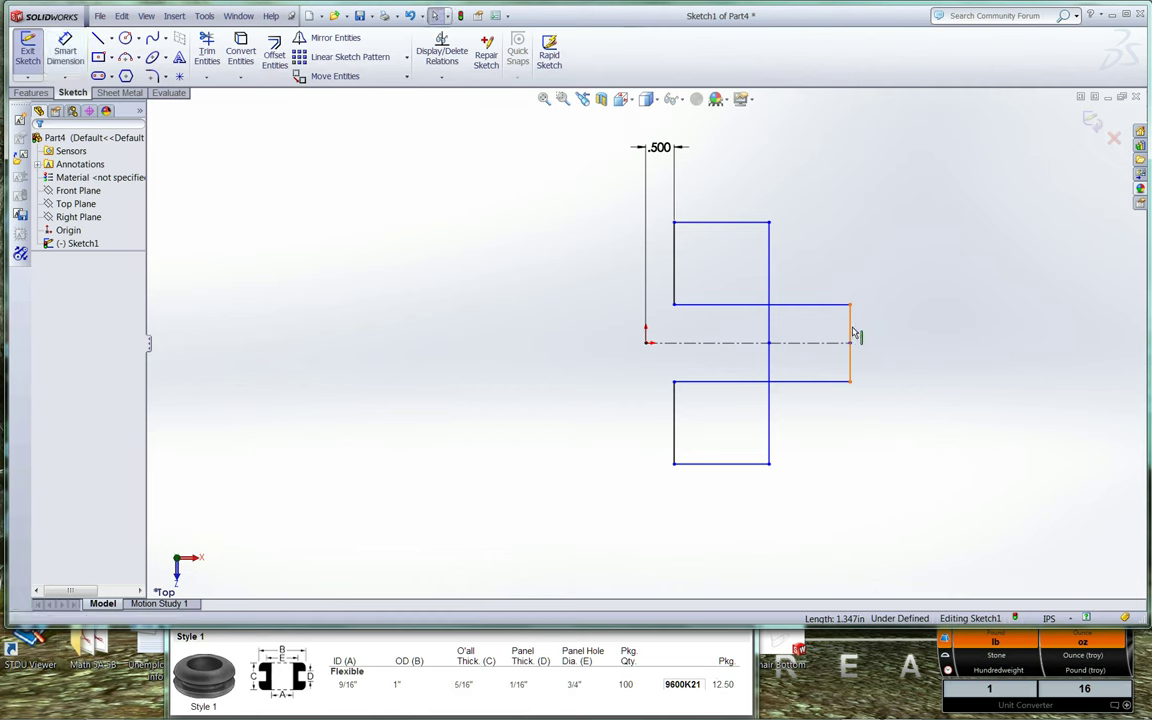
drag(850, 335, 662, 341)
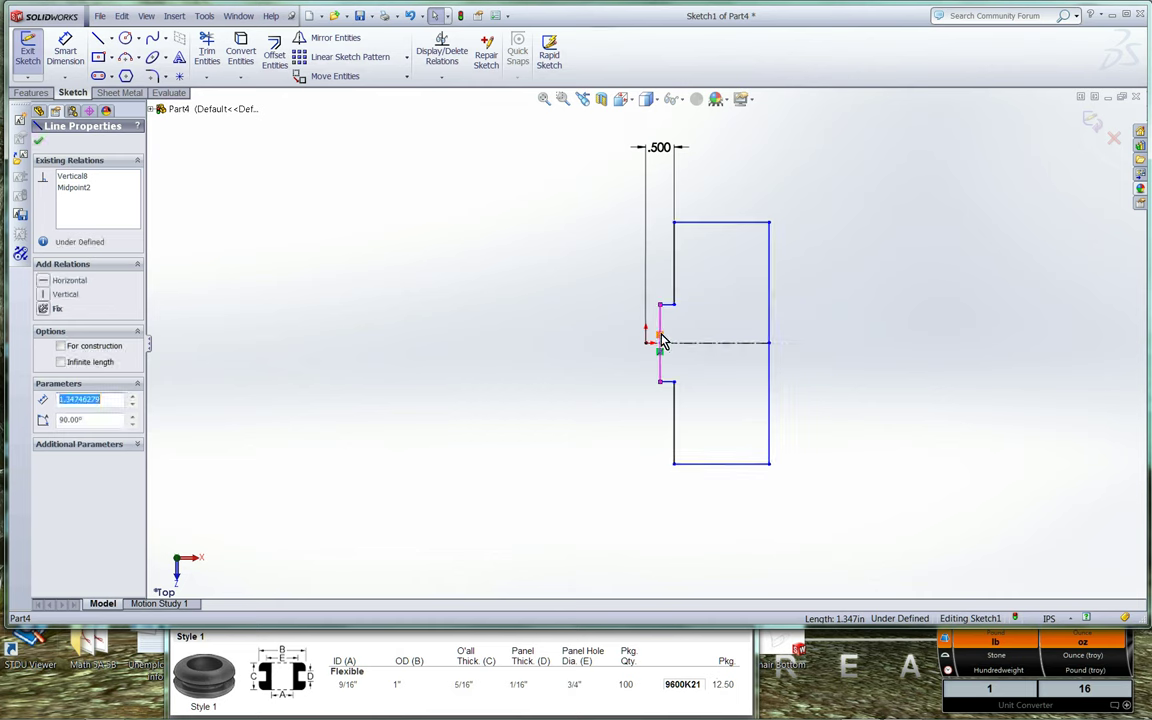
key(Escape)
key(ctrl+z)
key(ctrl+z)
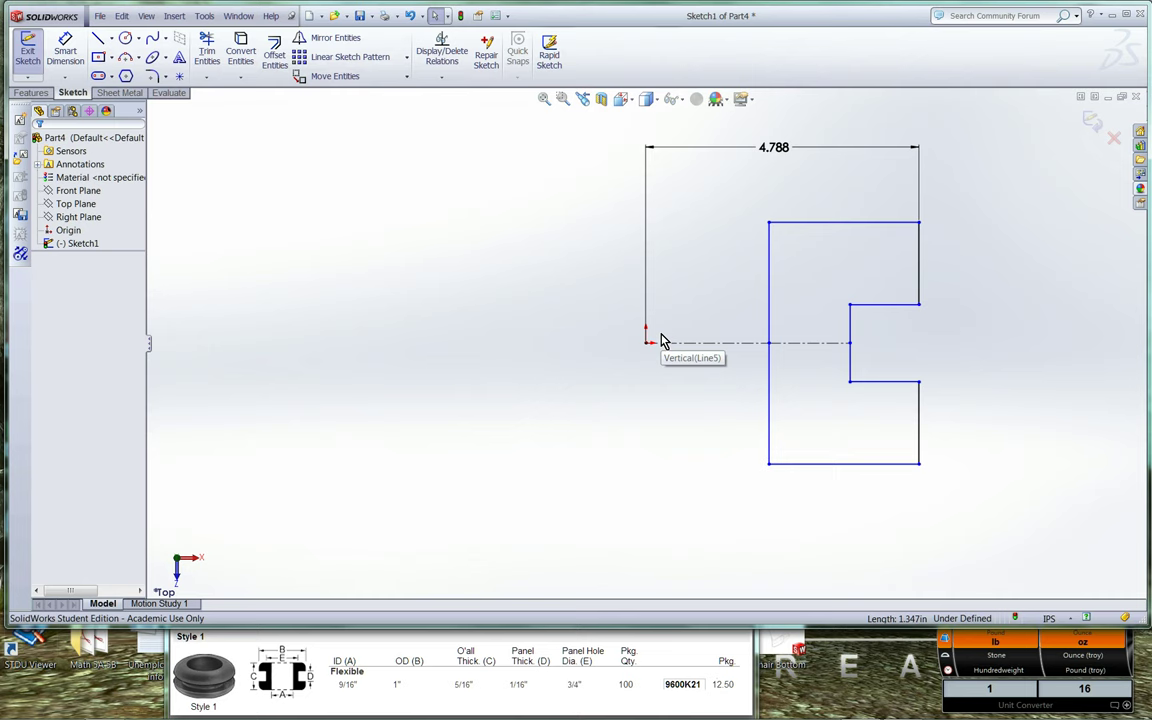
Step: Delete the 4.788 dimension and dimension origin-to-left-edge as =(9/16)/2, giving .281
click(776, 154)
key(Delete)
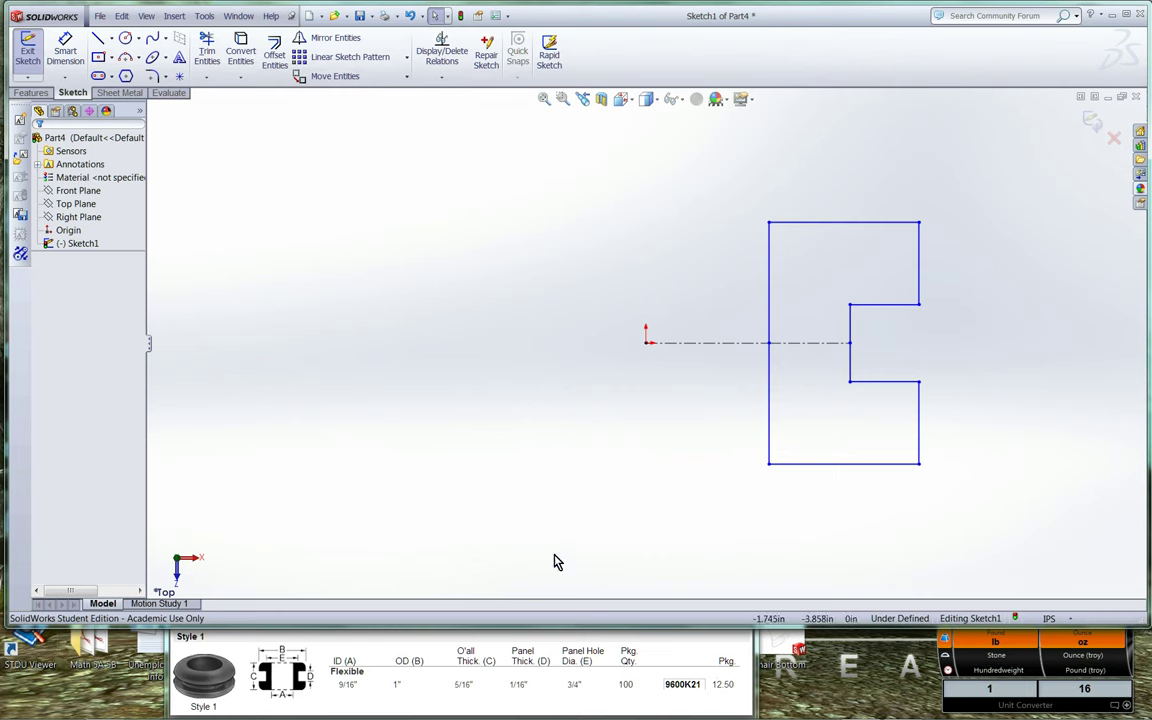
right_click(533, 394)
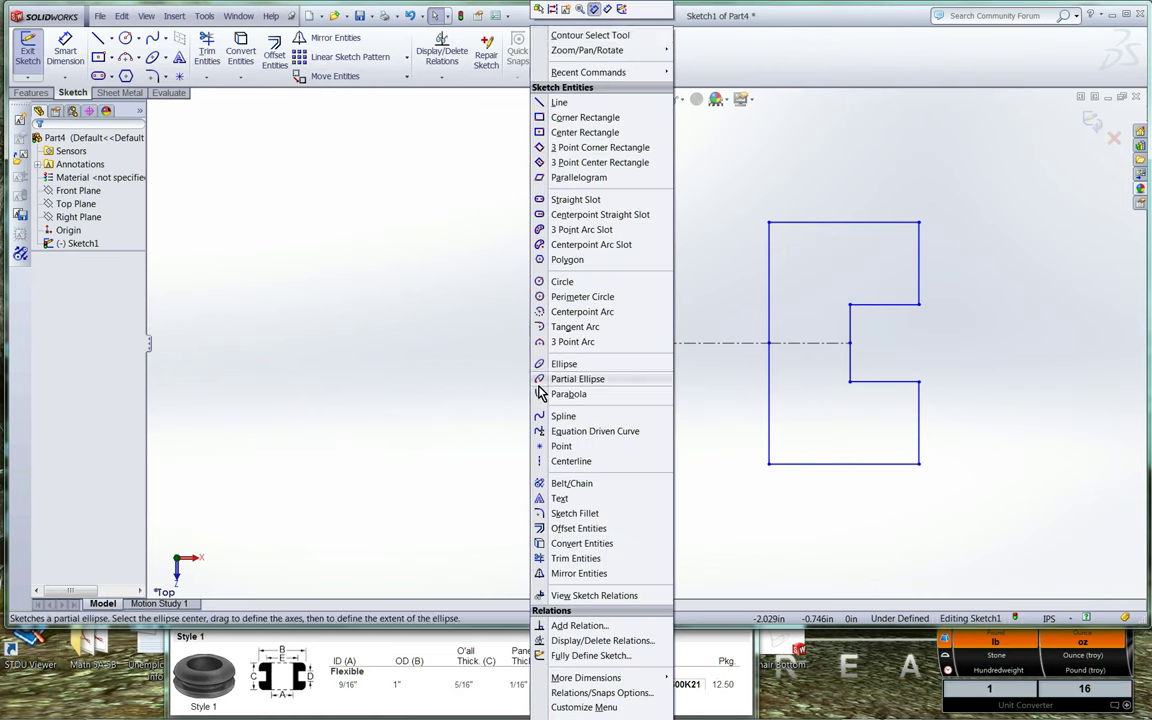
click(610, 17)
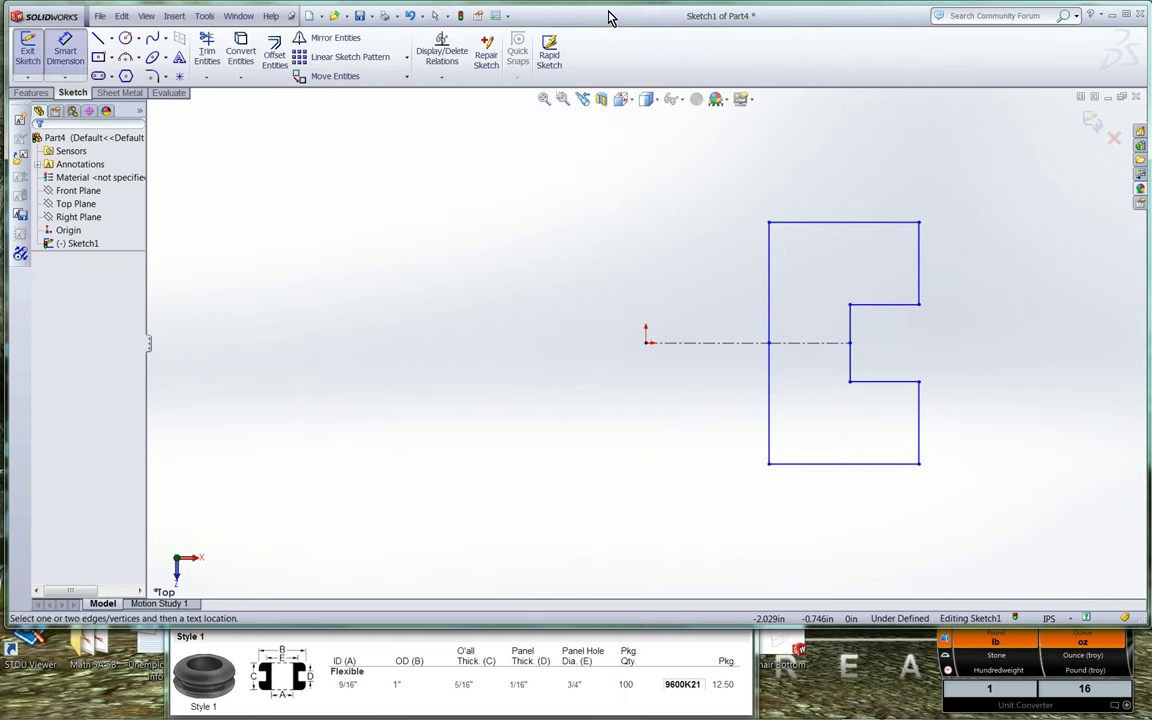
click(647, 343)
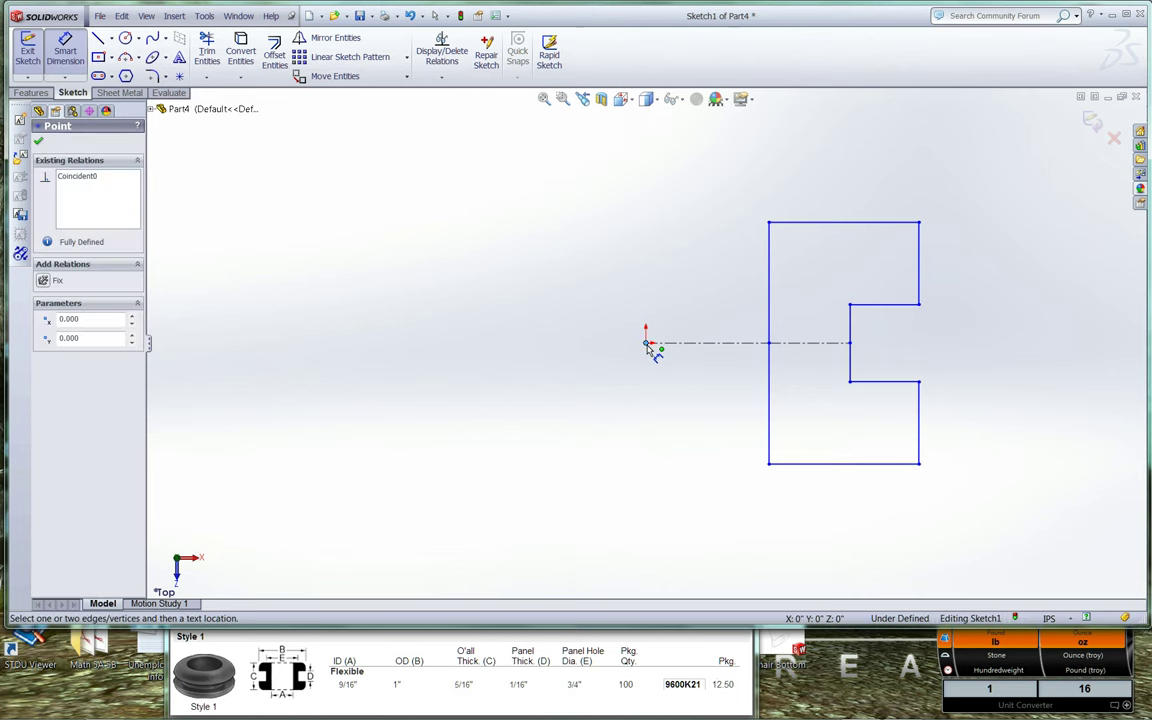
click(771, 390)
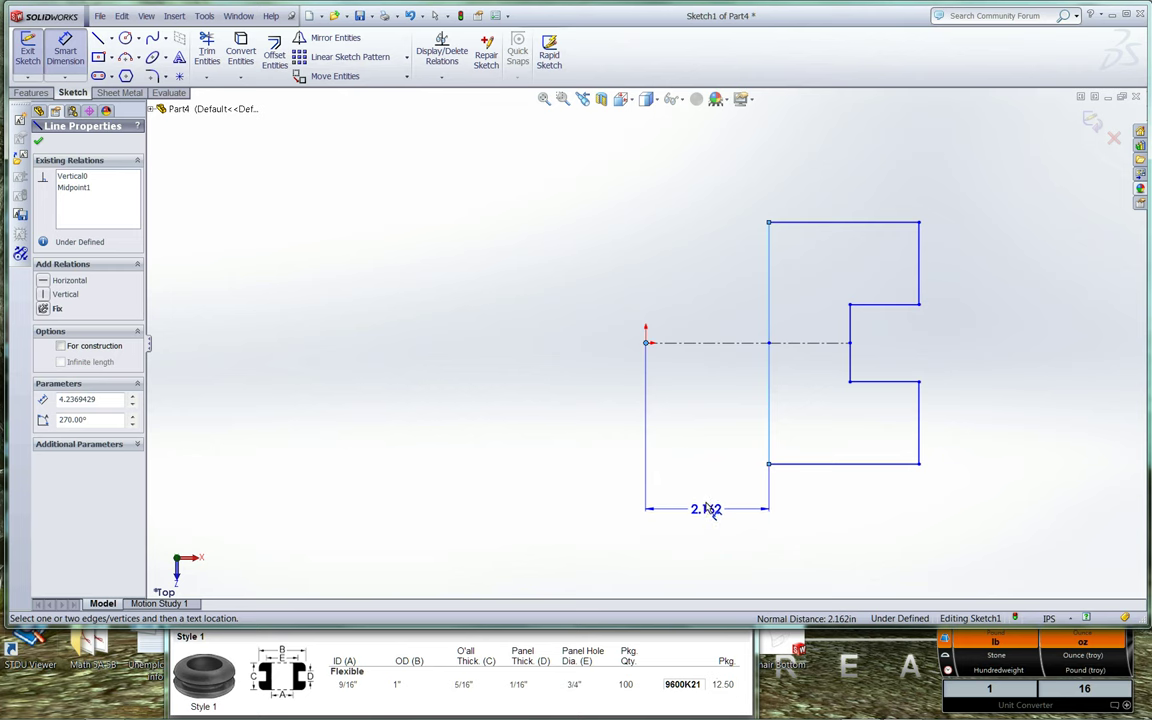
click(708, 516)
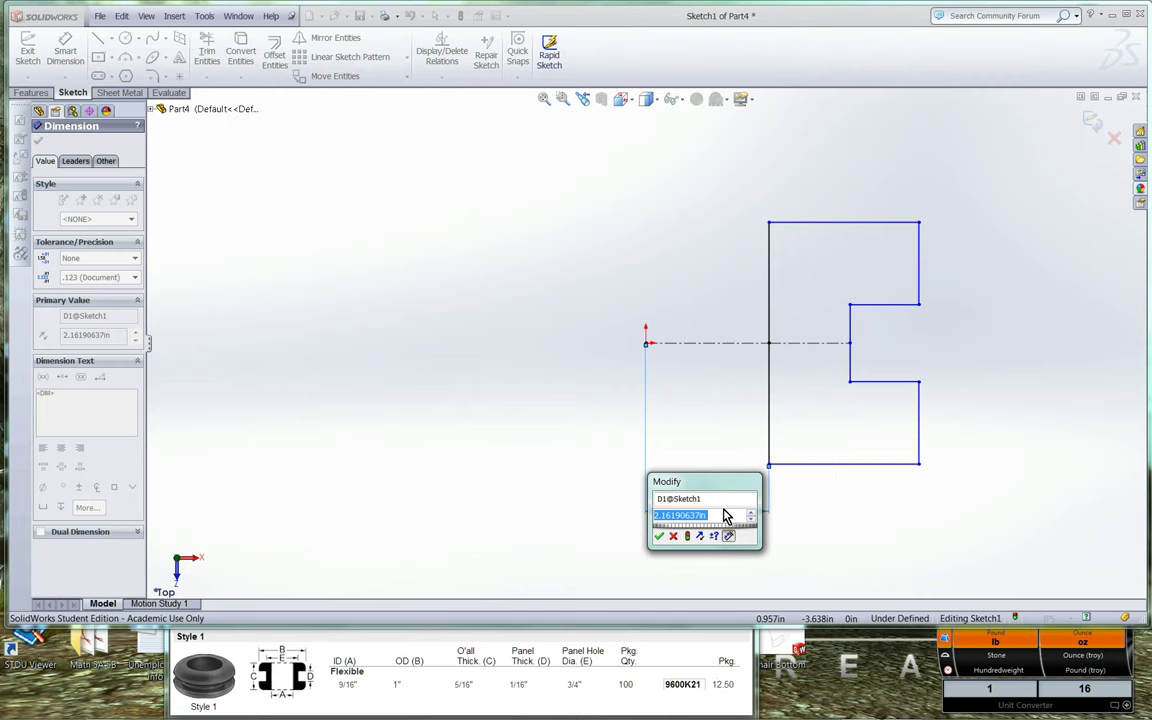
text(=)
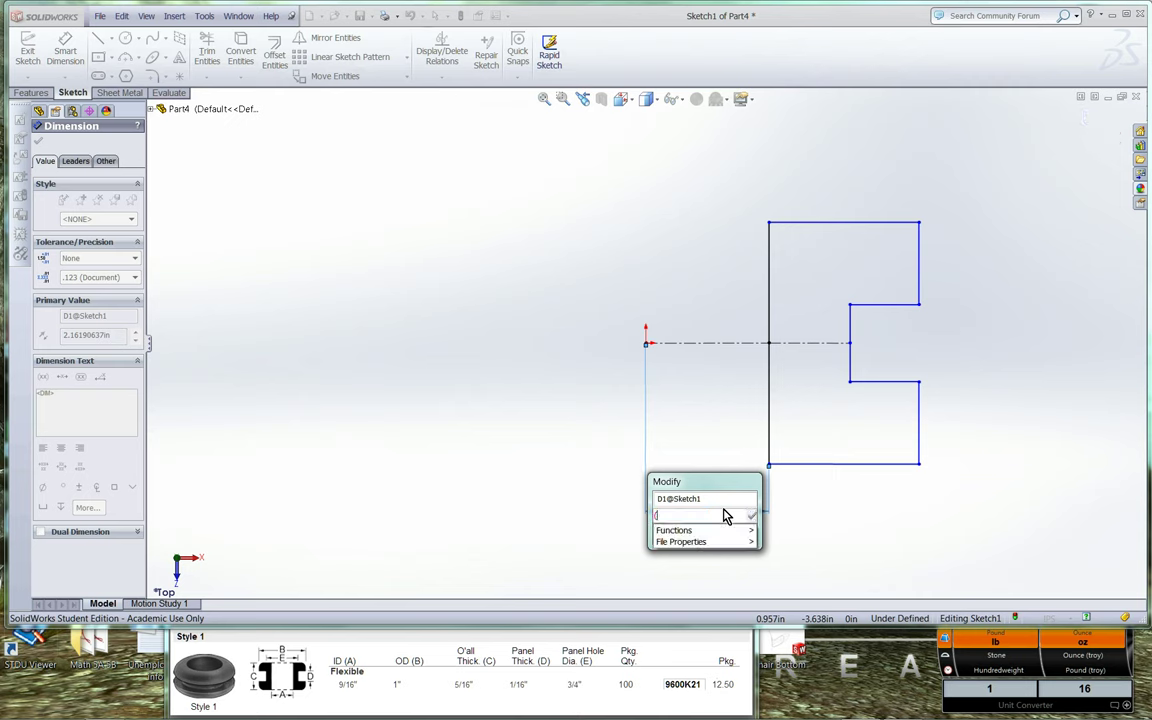
text(9/16)
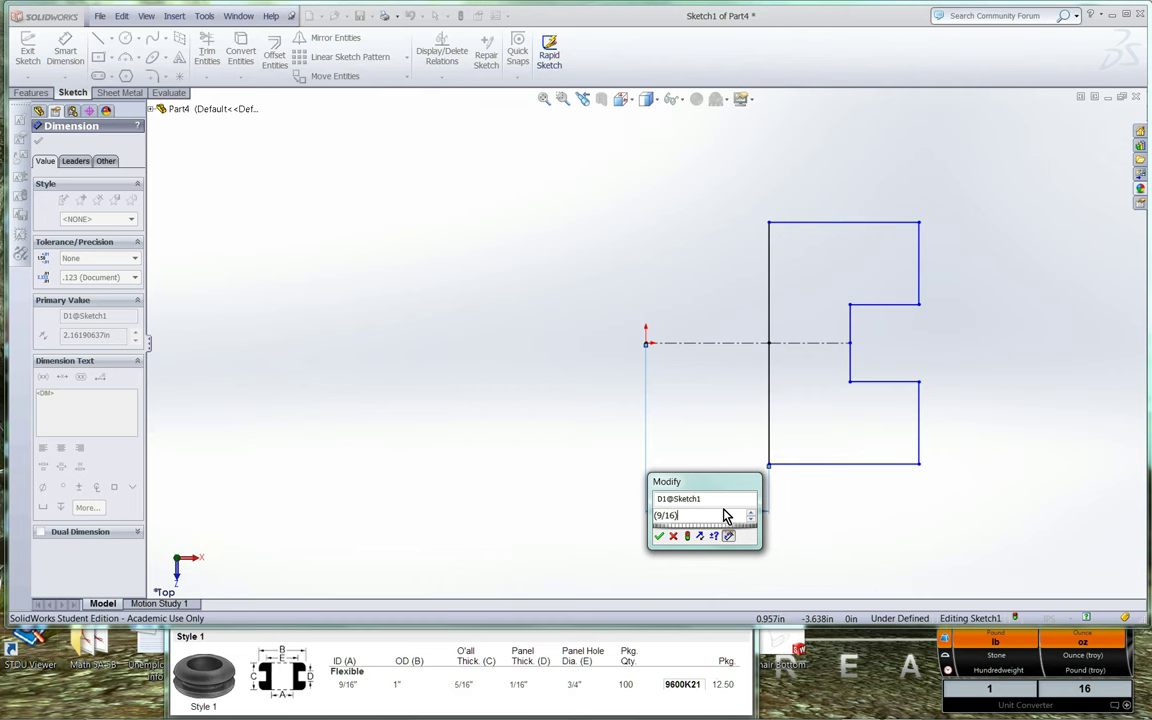
text(/2)
key(Return)
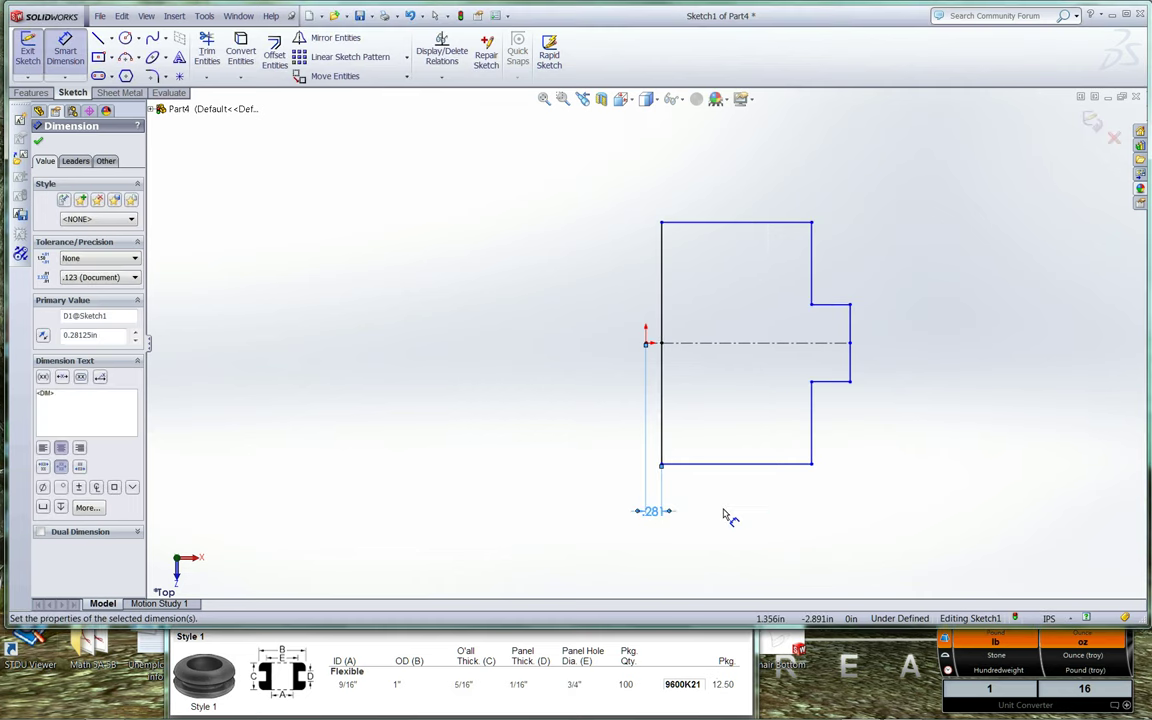
drag(658, 519, 616, 516)
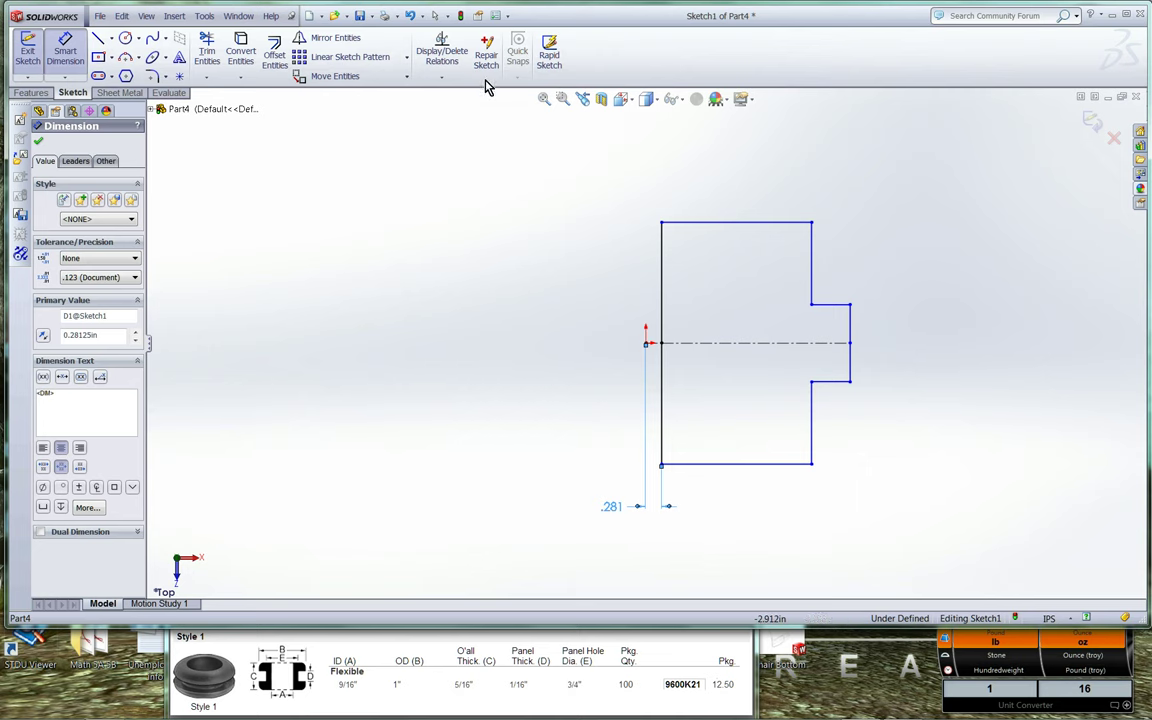
Step: Set the document's length units to fractions with denominator 32 instead of decimals
click(501, 22)
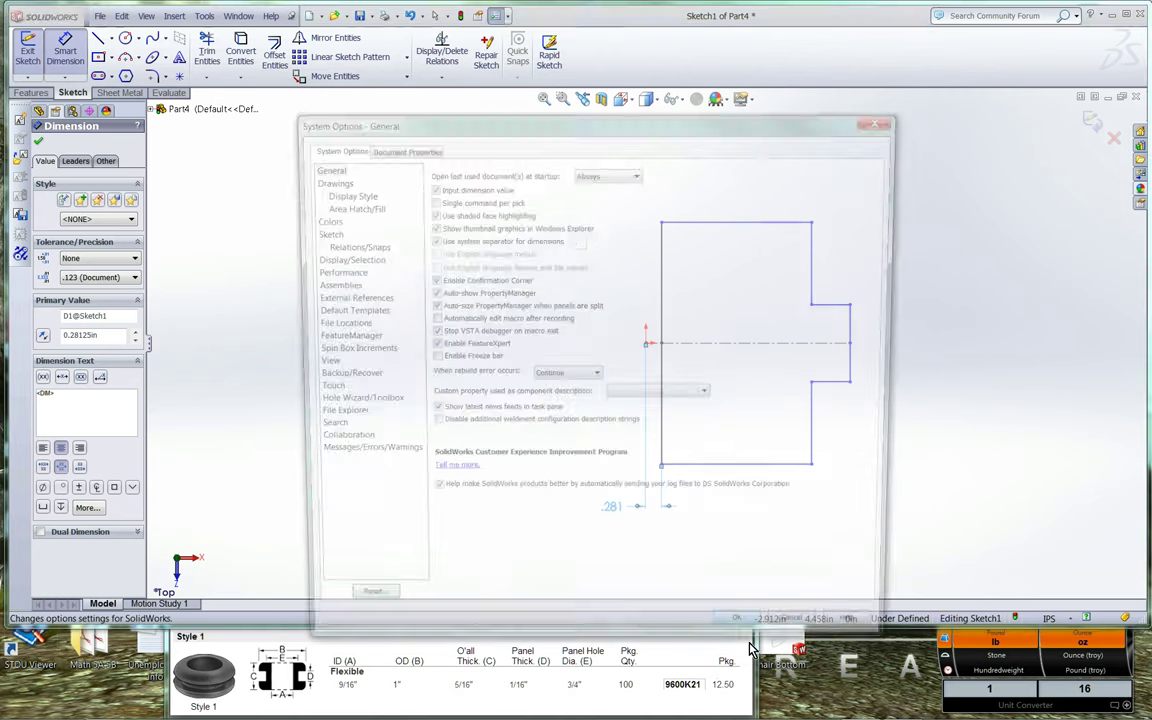
click(410, 148)
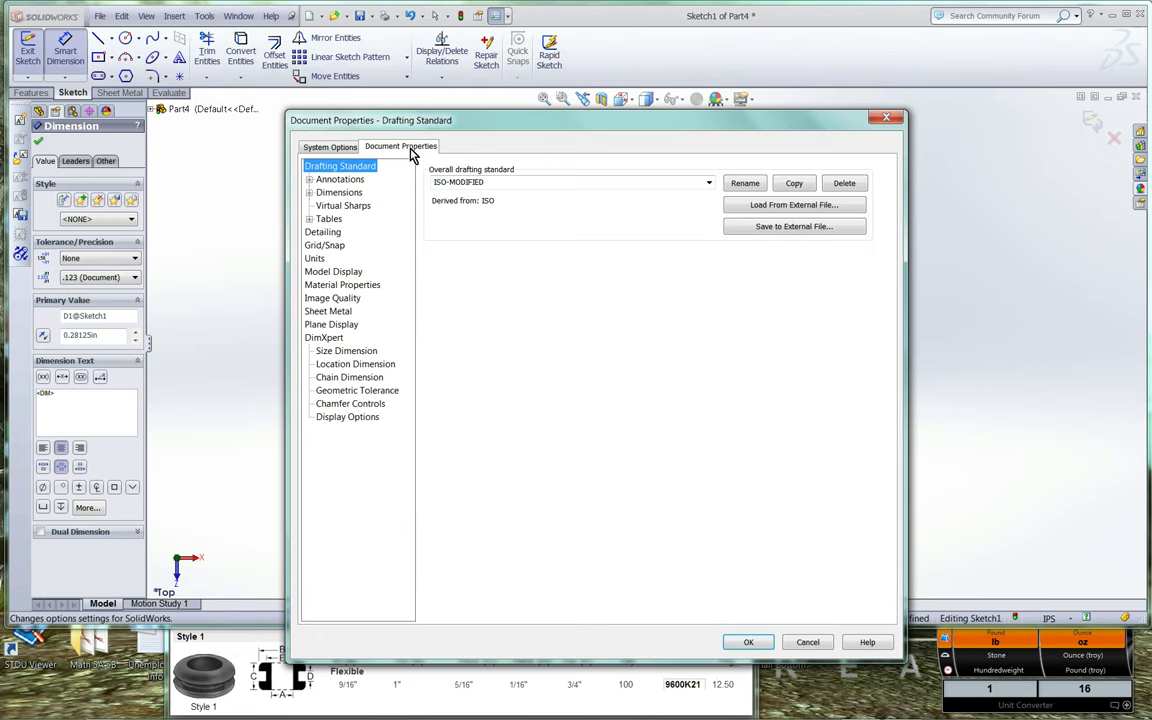
click(316, 259)
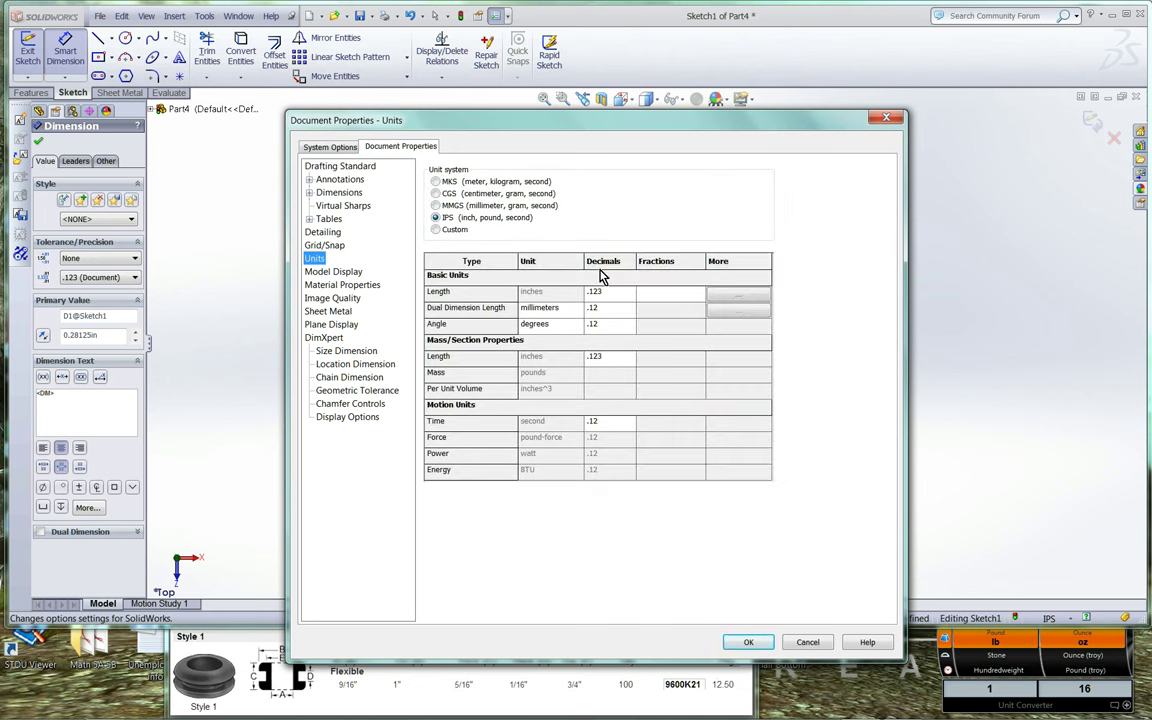
click(655, 292)
click(745, 648)
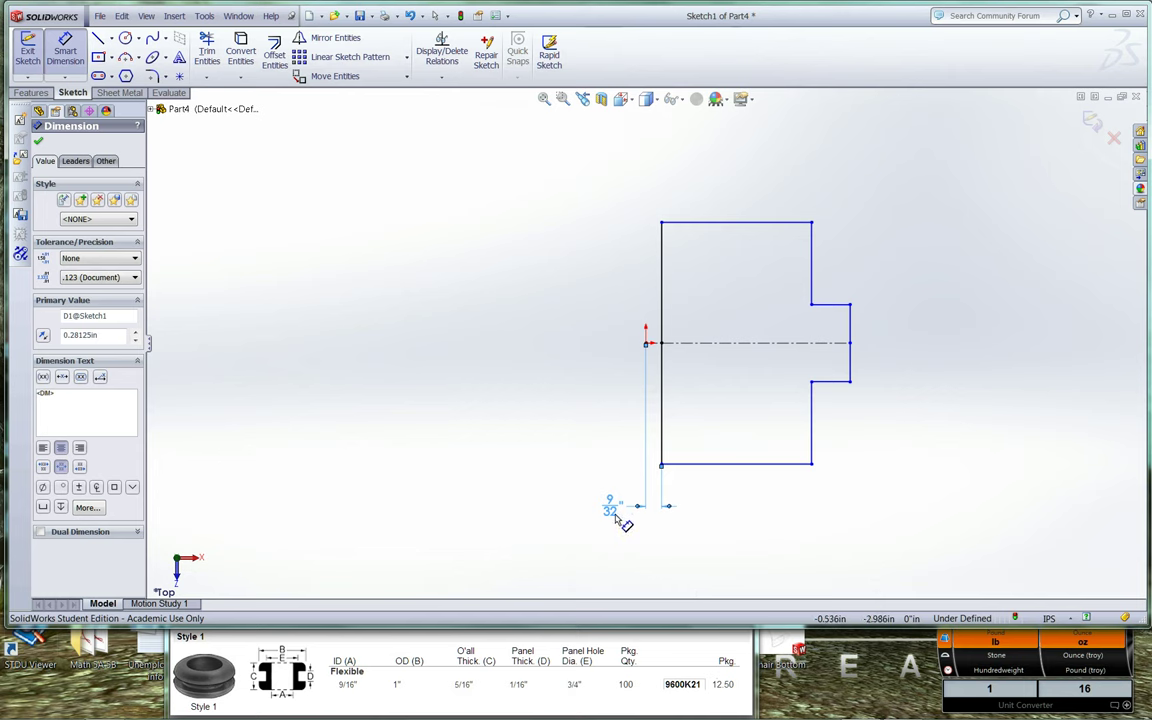
Step: Dimension the origin to the inner vertical edge as =(3/4)/2, giving 3/8"
click(725, 527)
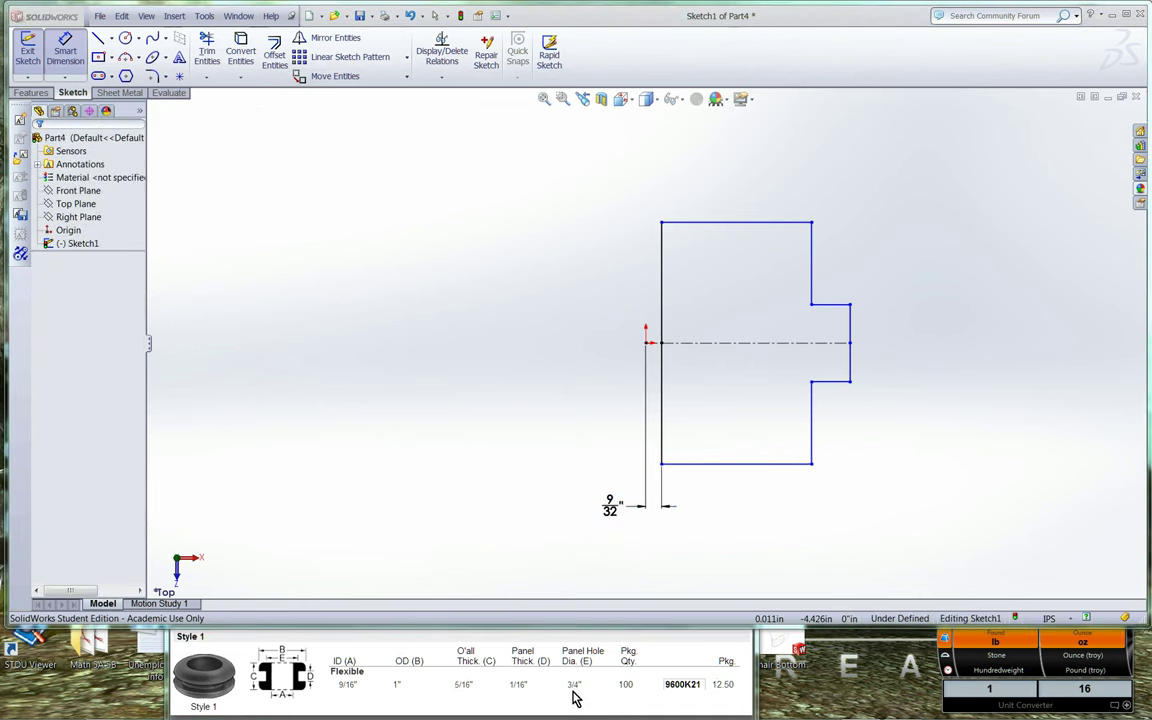
click(652, 347)
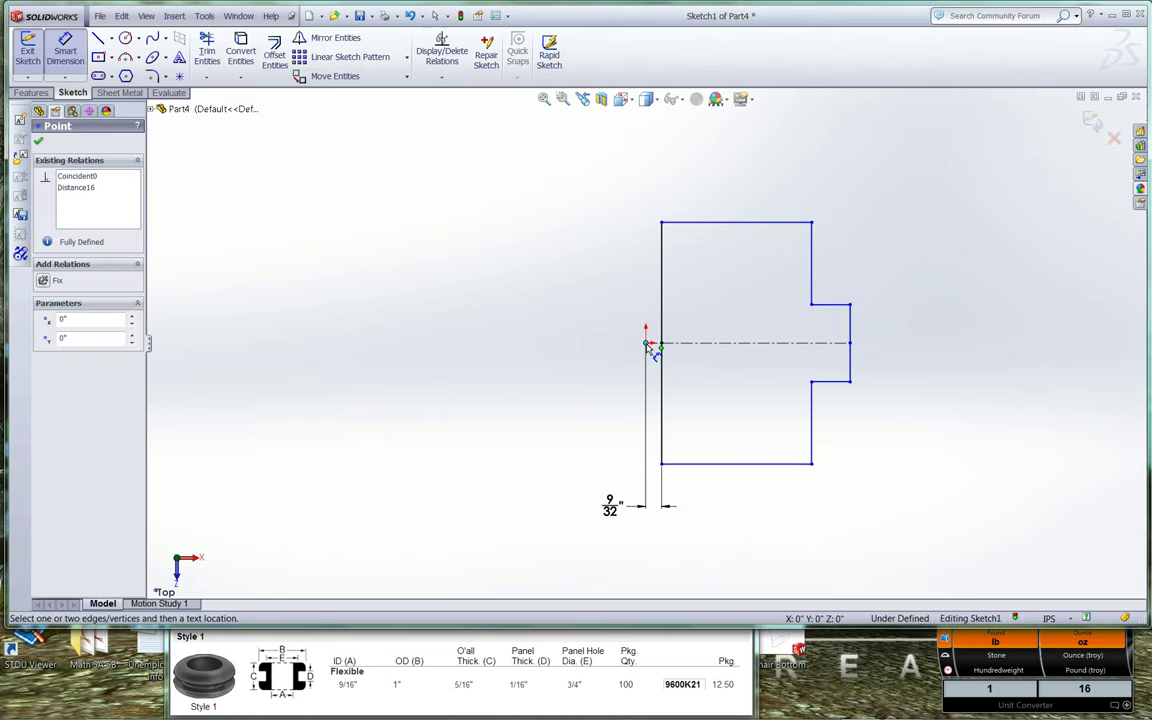
click(853, 364)
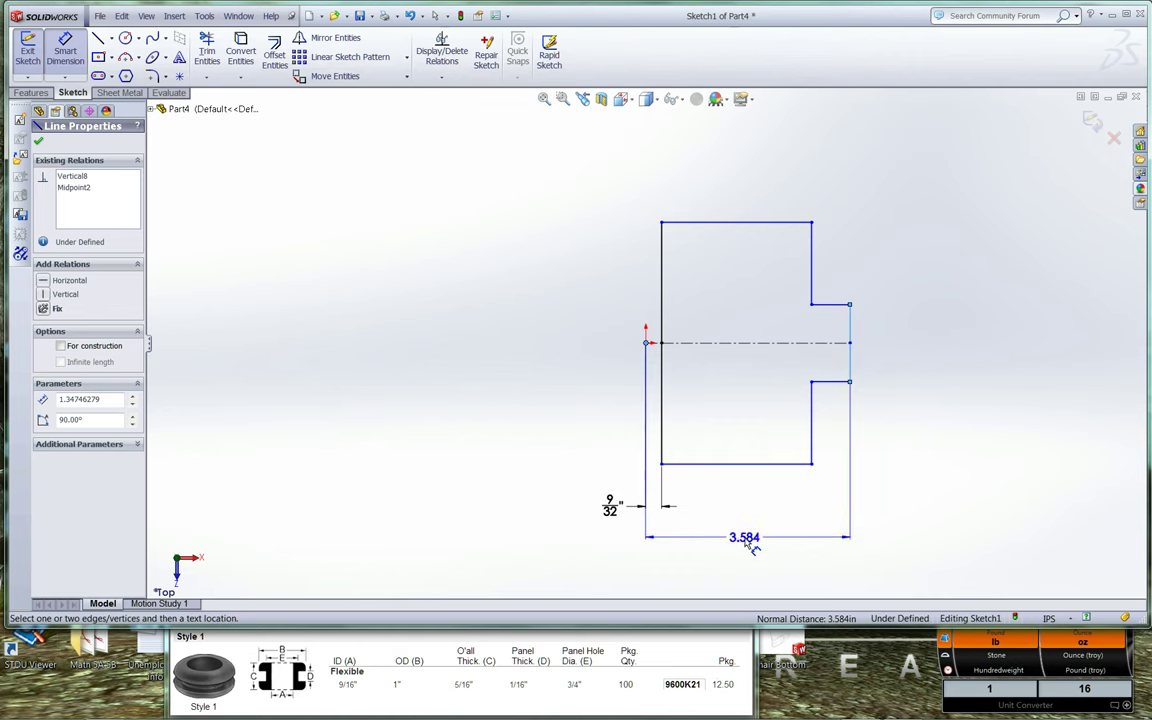
click(750, 542)
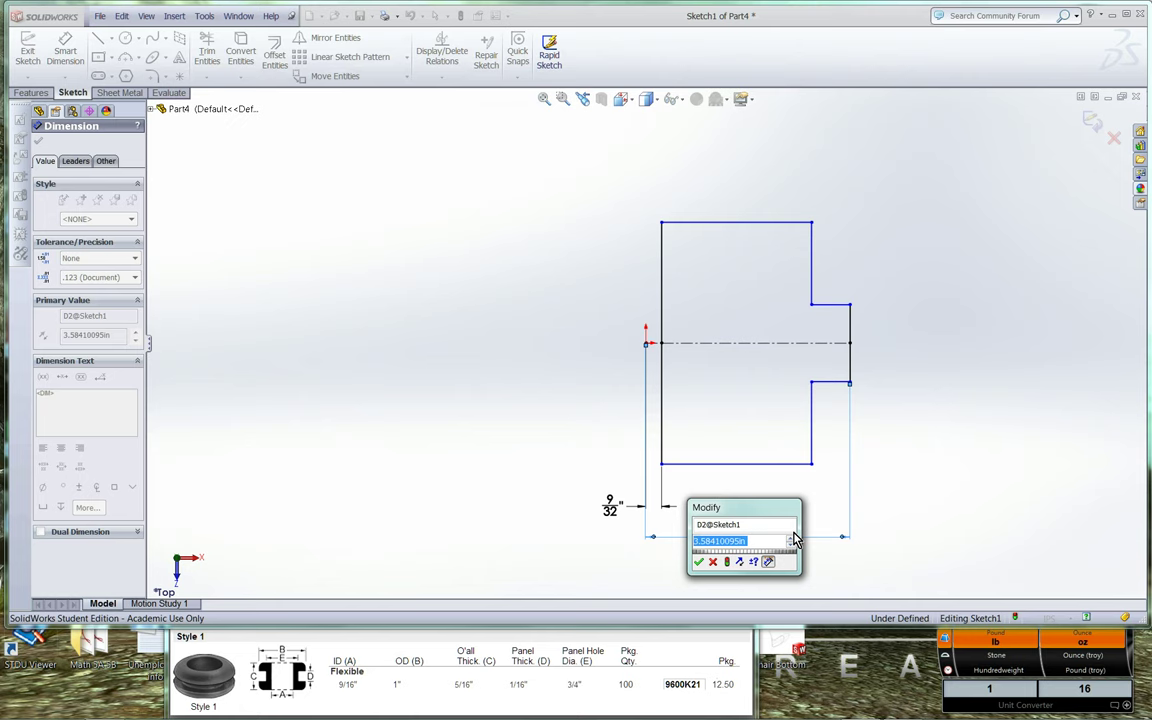
text(=)
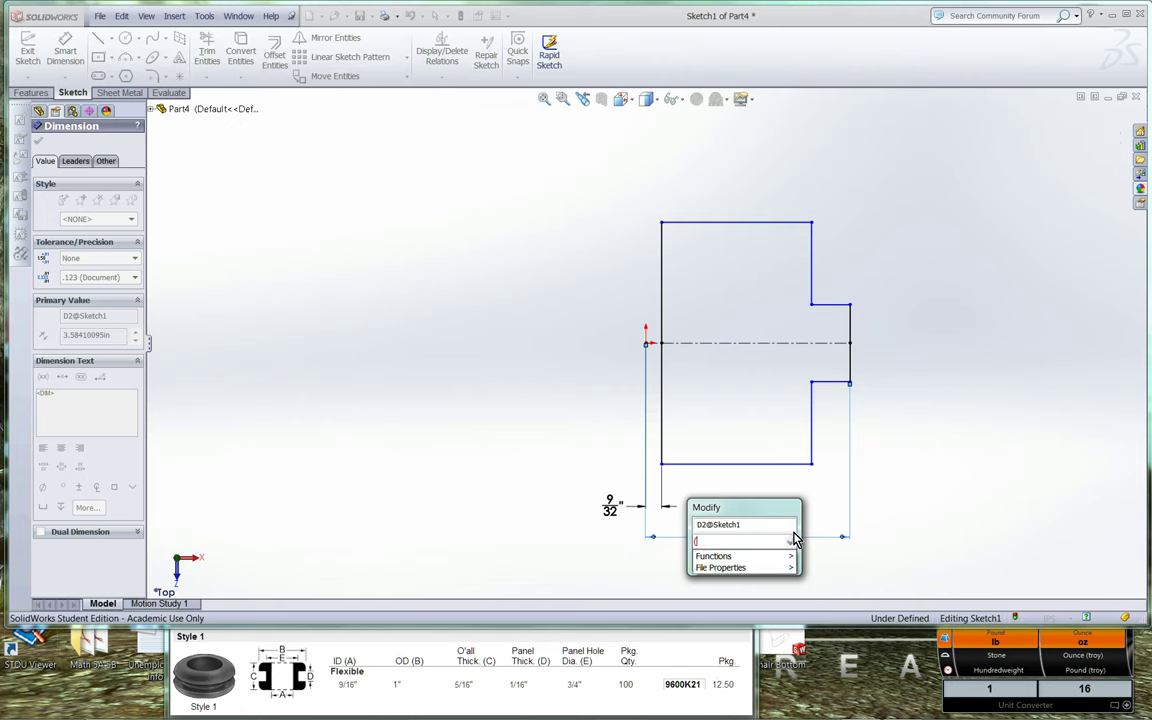
text(3/4)
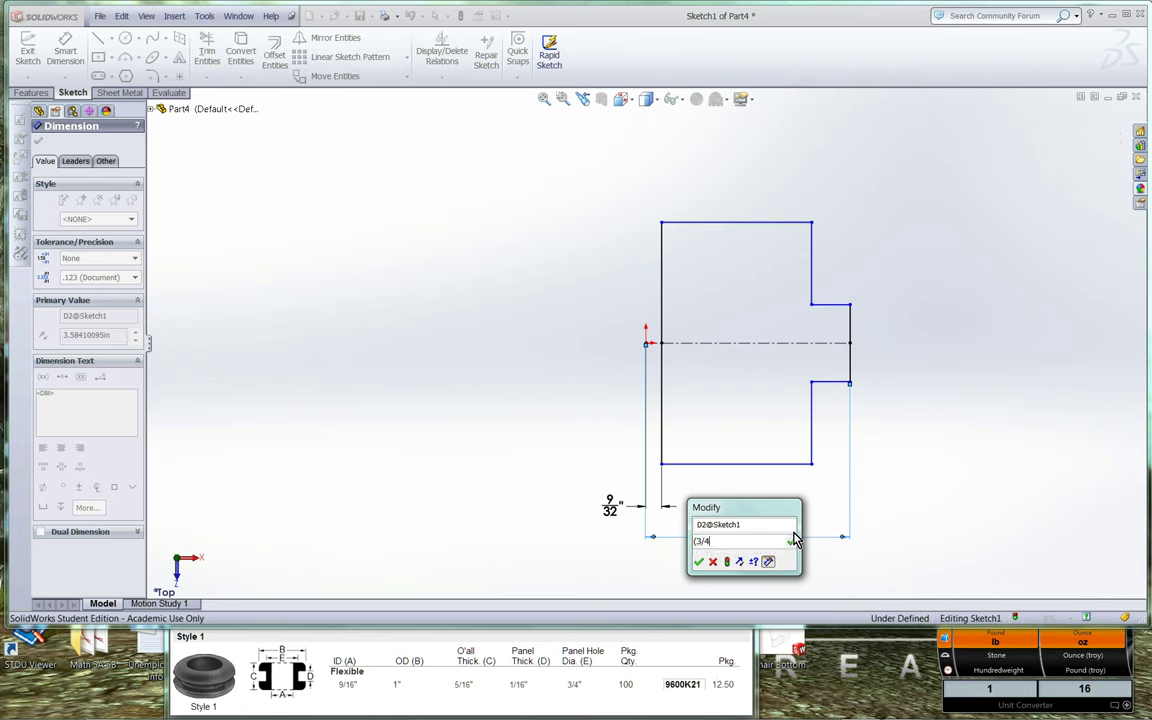
mouse_move(795, 540)
text())
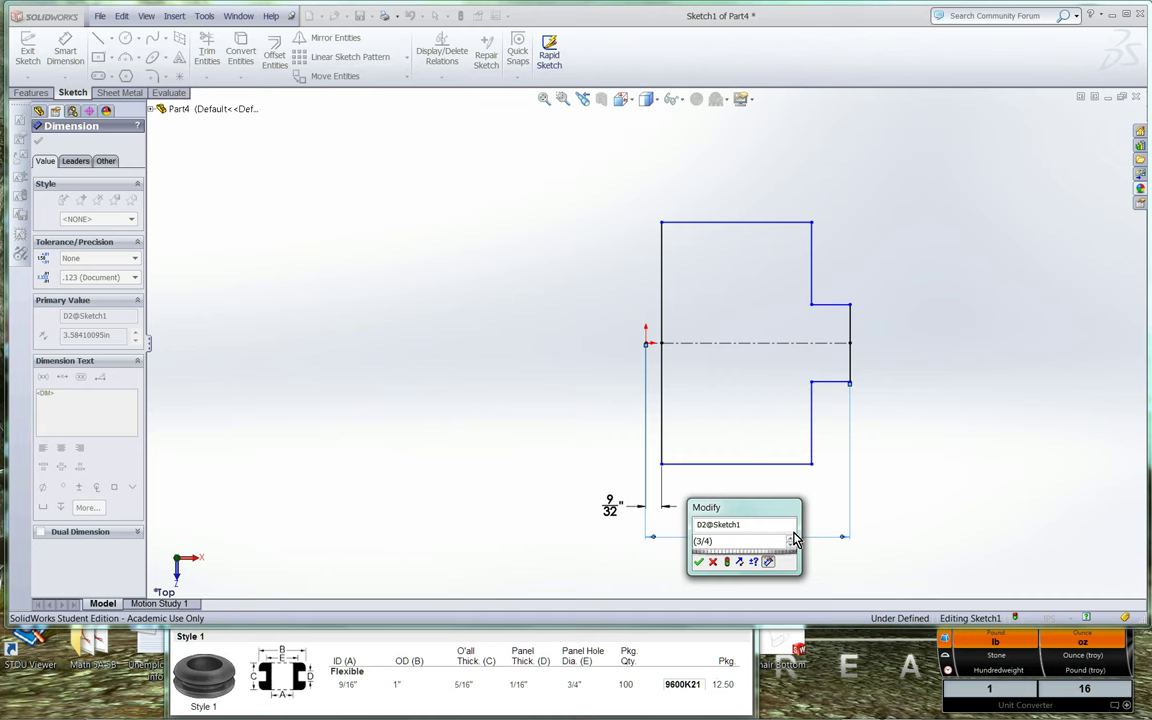
text(/2)
key(Return)
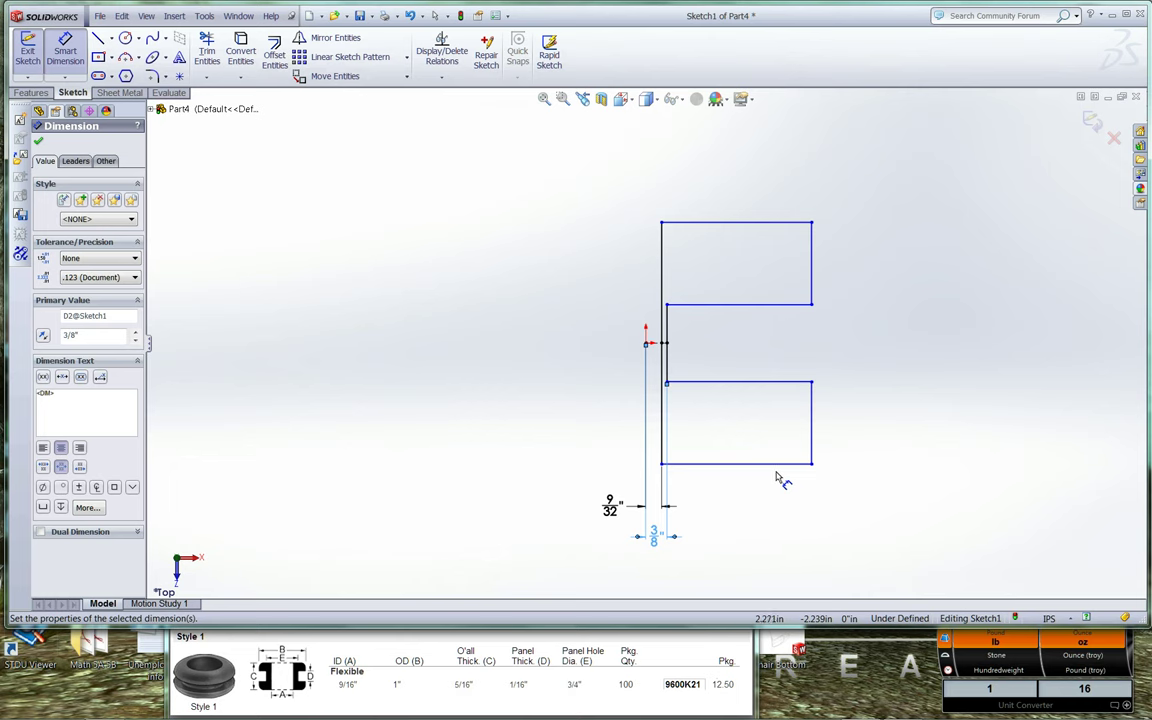
Step: Dimension the outer right edge at .5 inch from the origin, placed below the profile
click(817, 428)
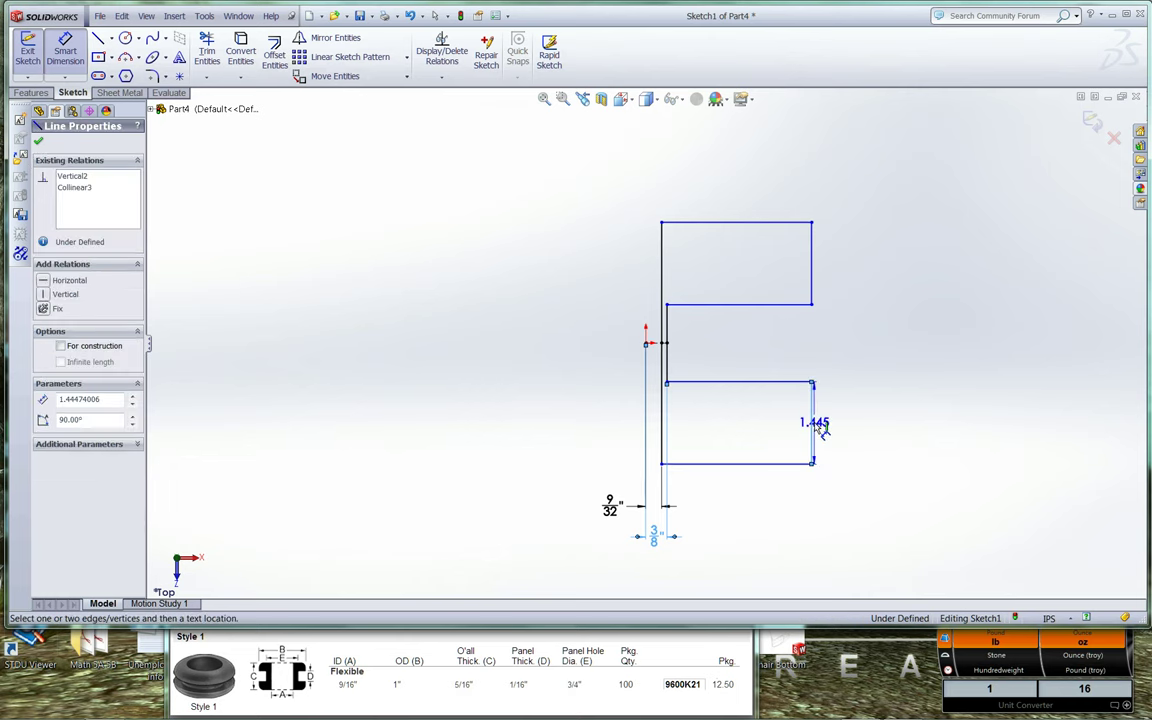
click(646, 343)
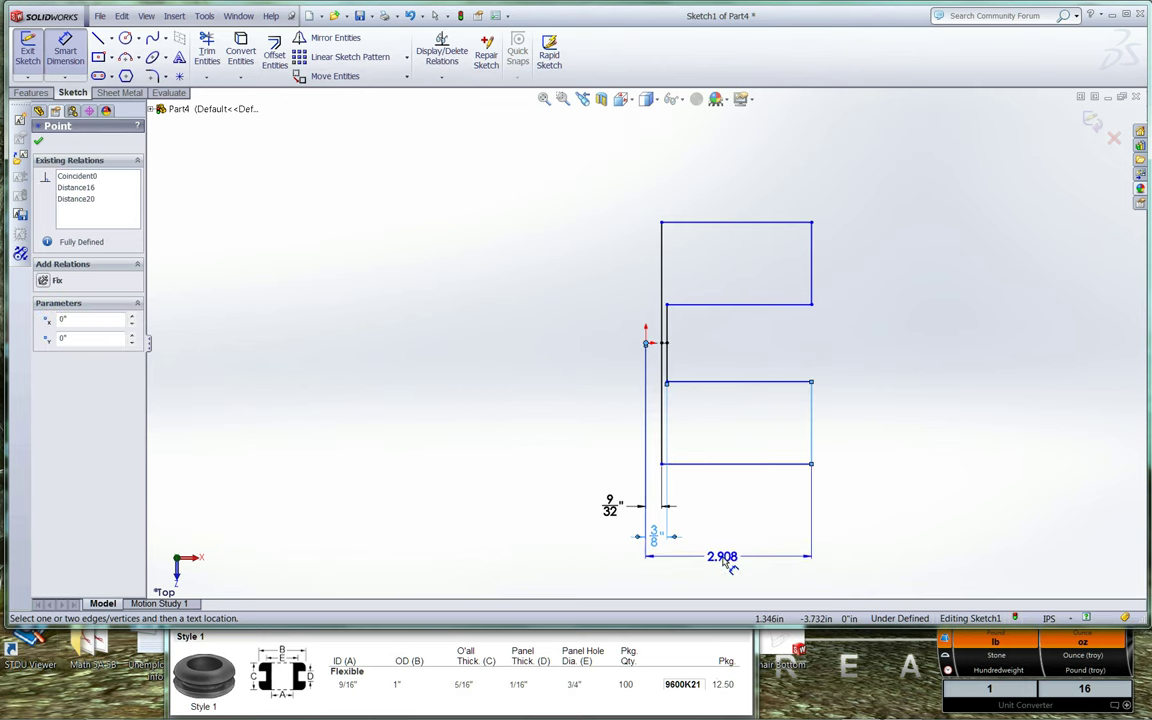
click(725, 566)
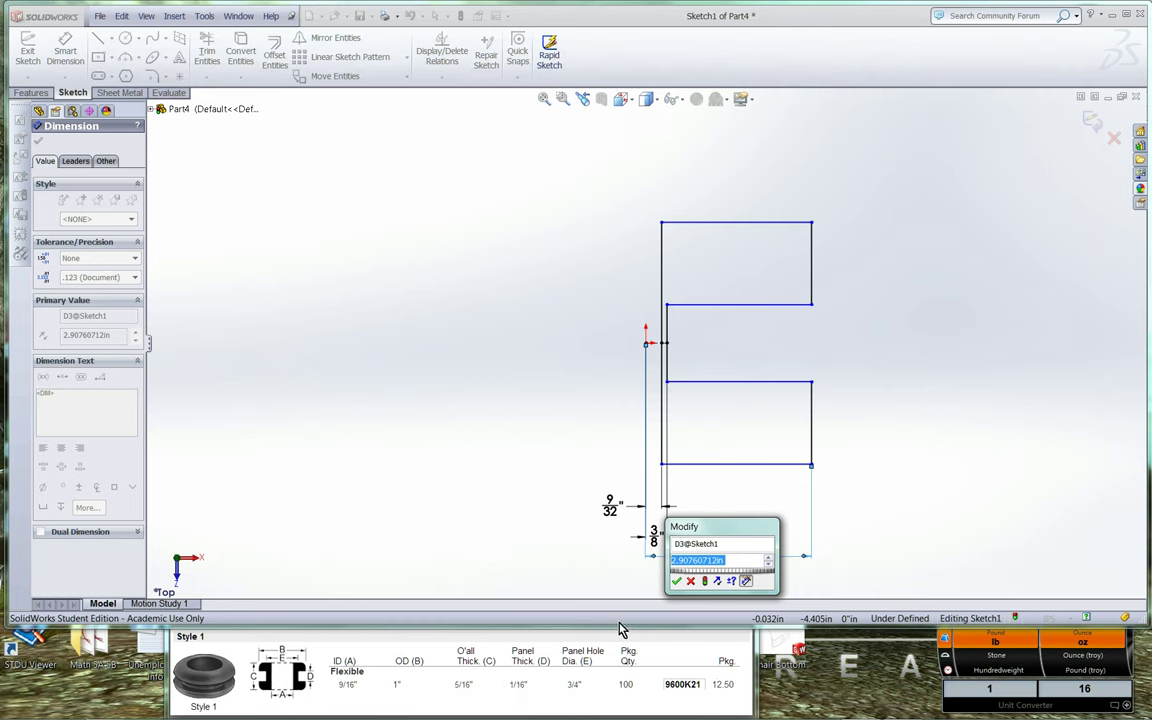
text(.5)
key(Return)
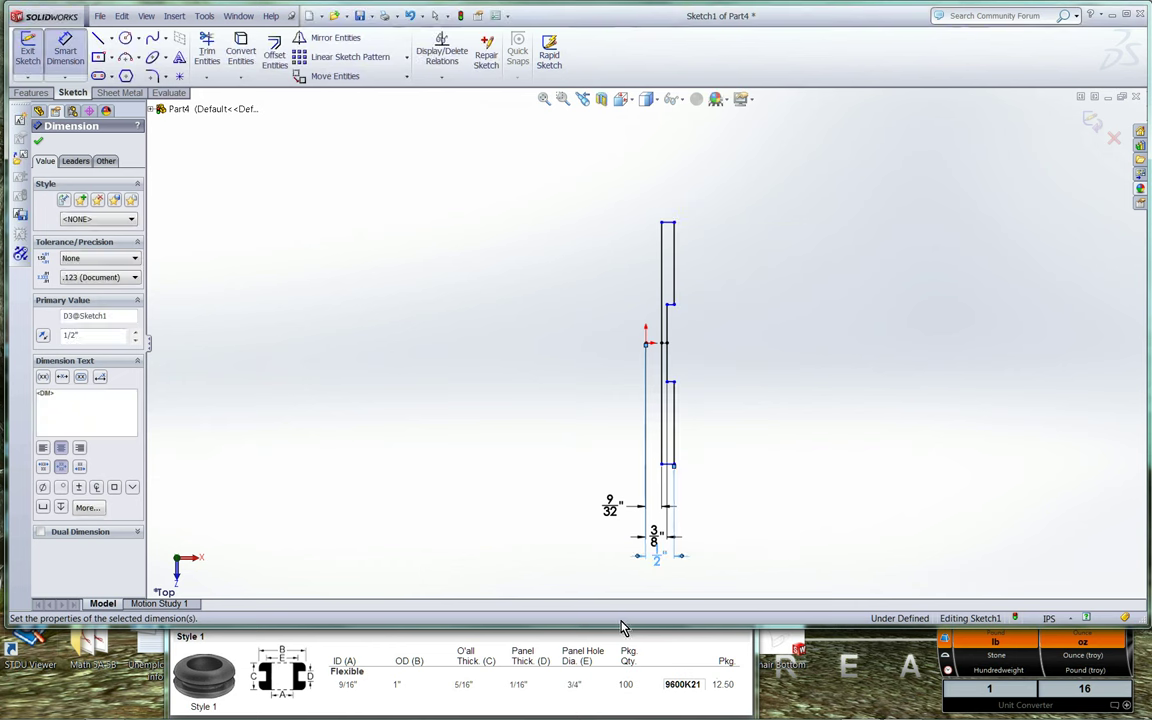
scroll(670, 548, down, 5)
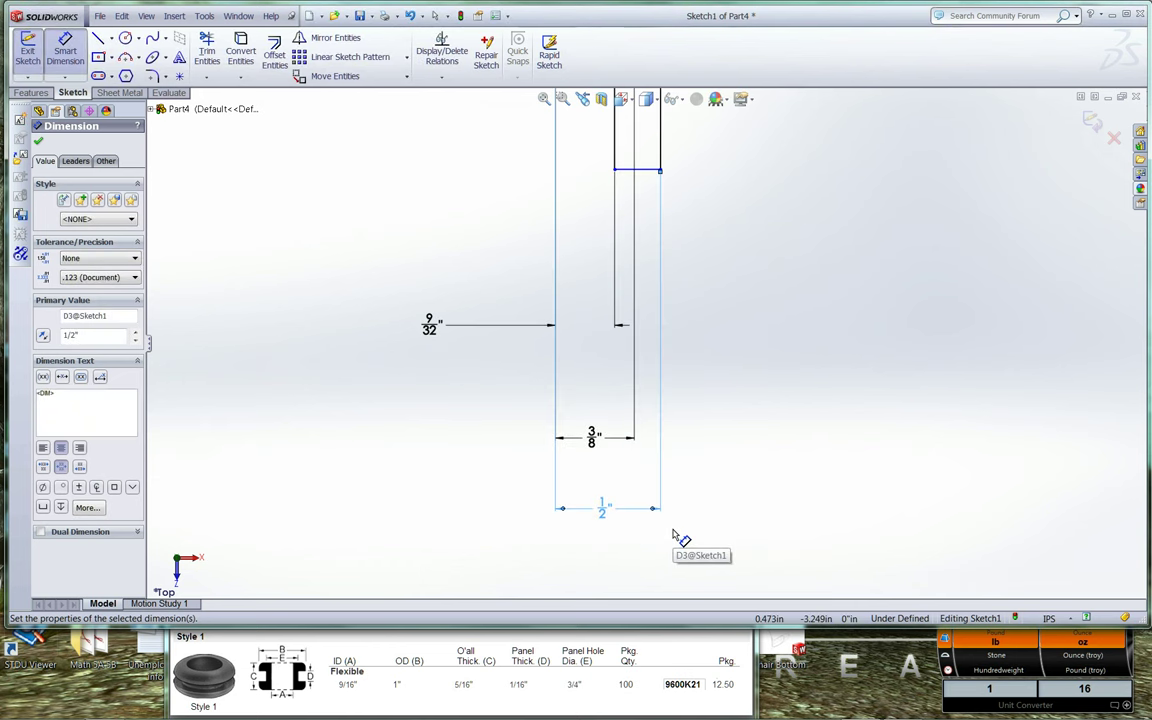
scroll(672, 535, up, 2)
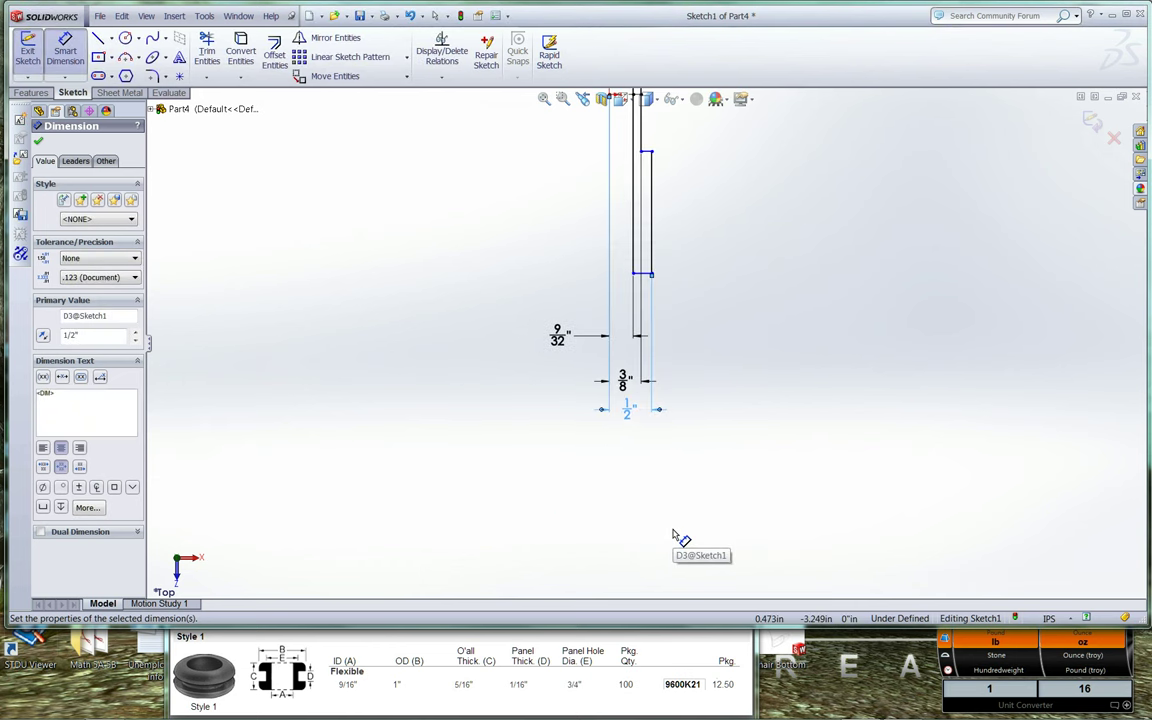
scroll(672, 537, up, 2)
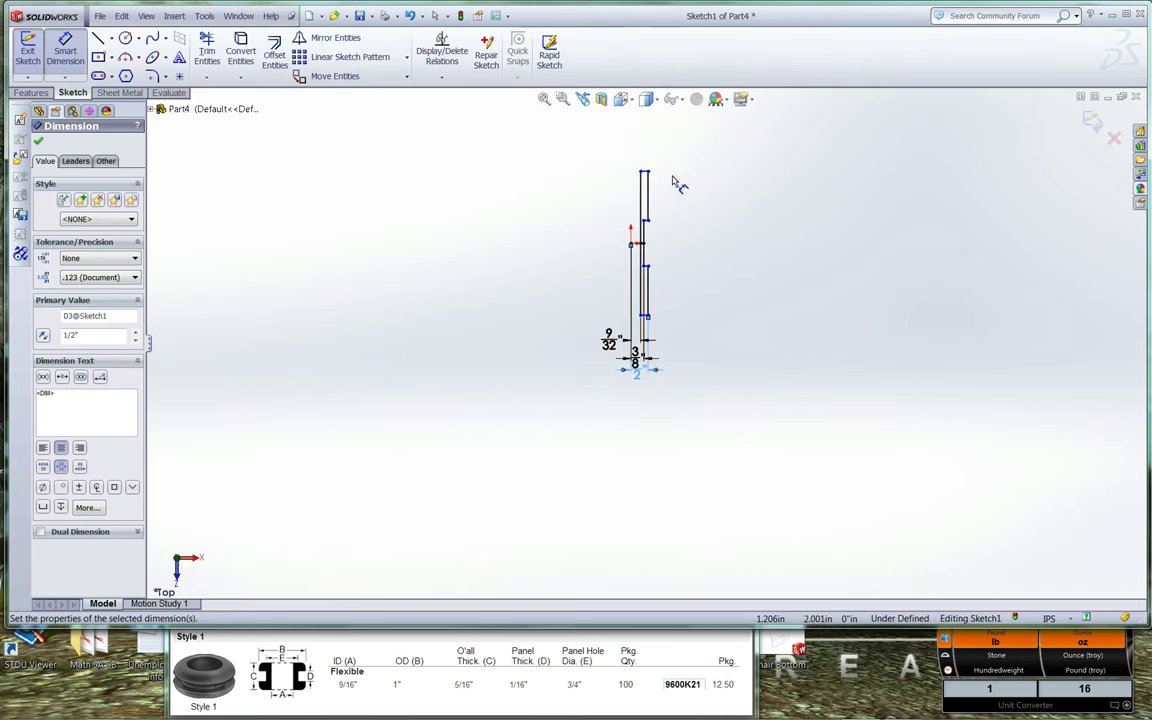
scroll(675, 208, down, 4)
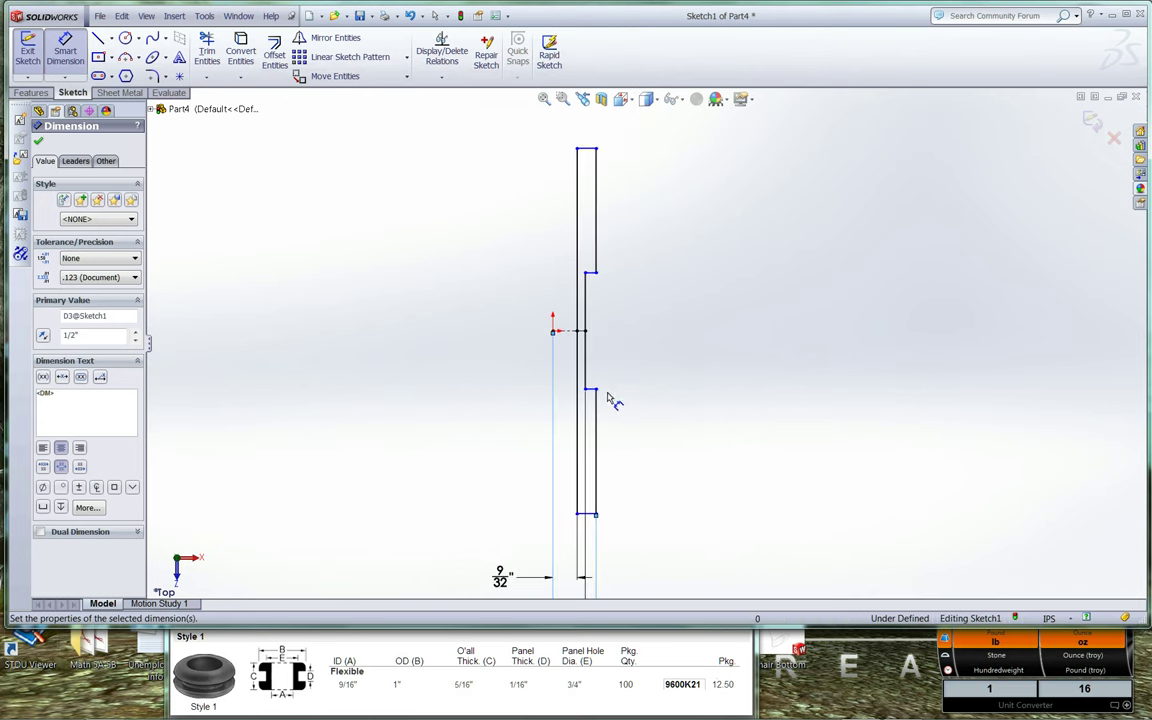
Step: Dimension the slot's vertical edge to 1/16" and the profile's top-to-bottom height to 5/16"
click(589, 362)
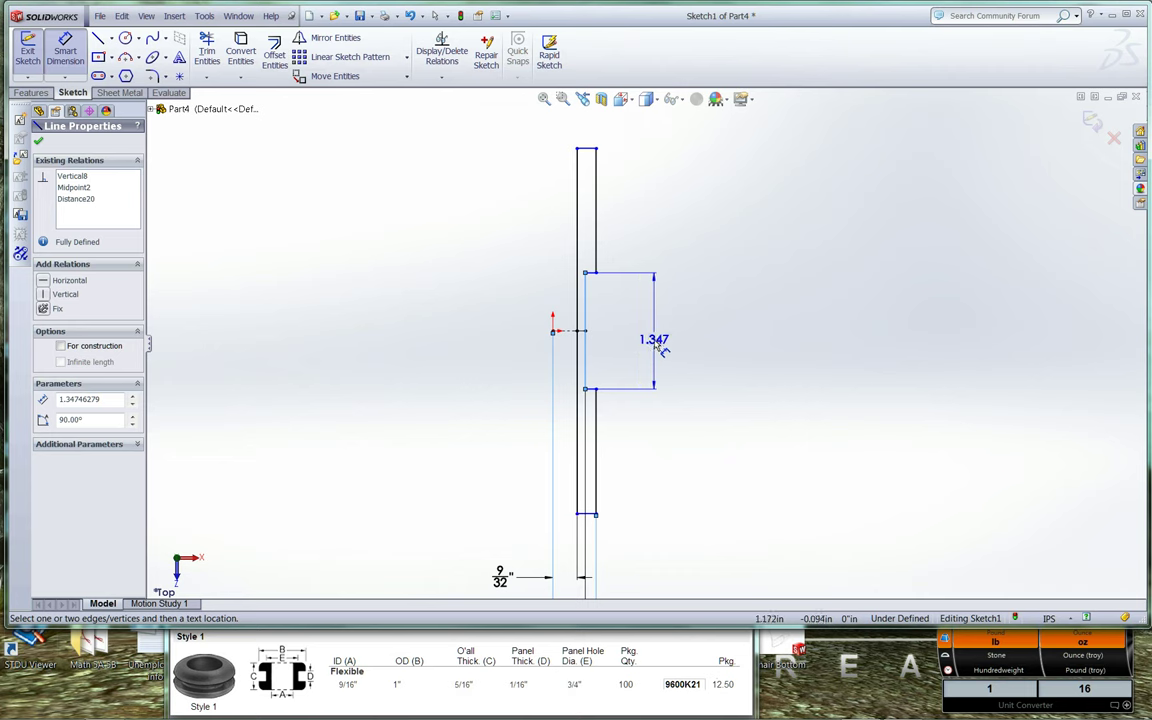
click(660, 340)
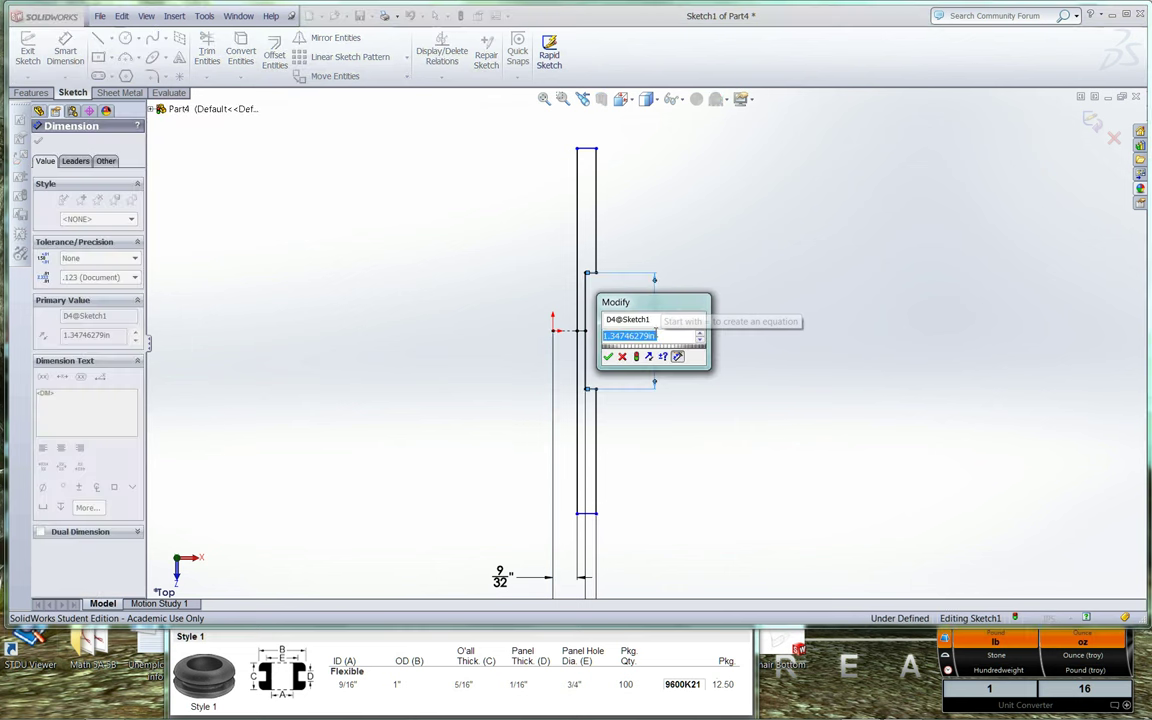
text(1/16)
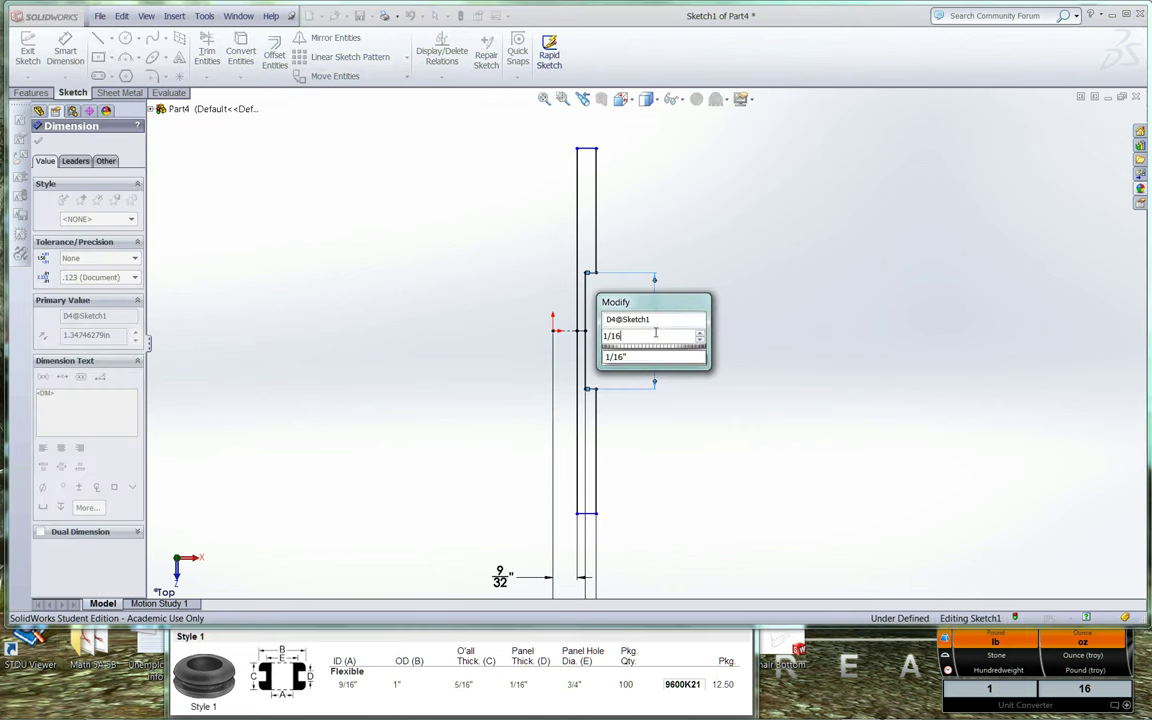
key(Return)
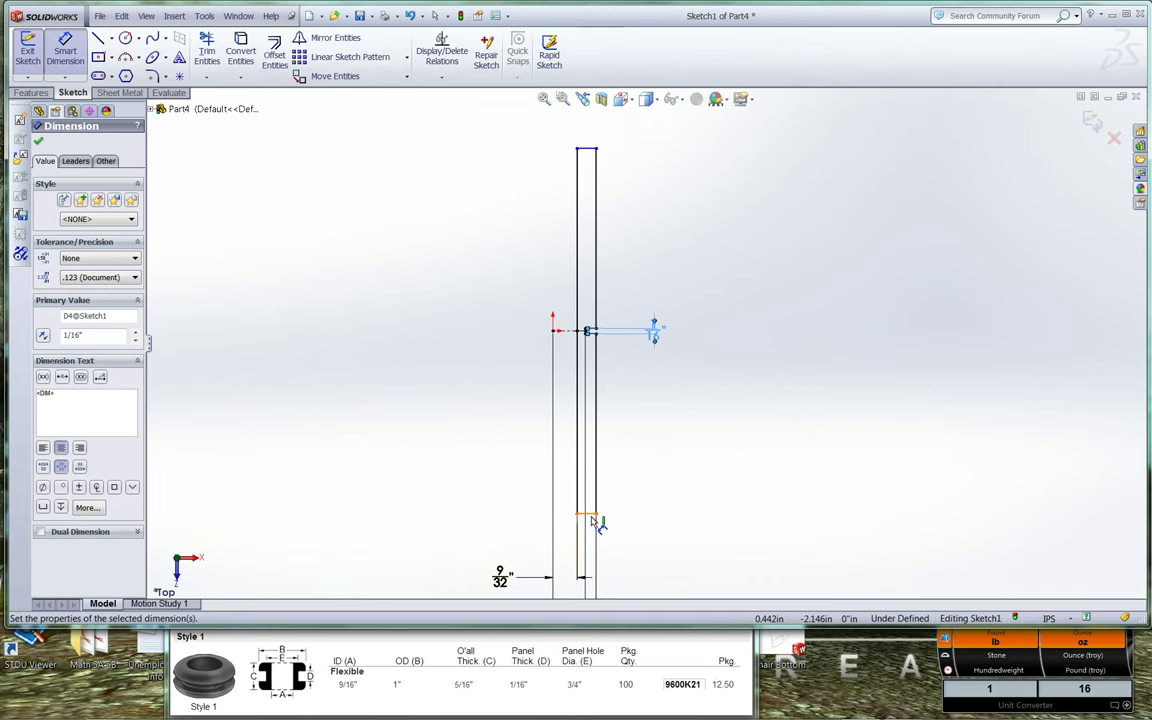
click(593, 520)
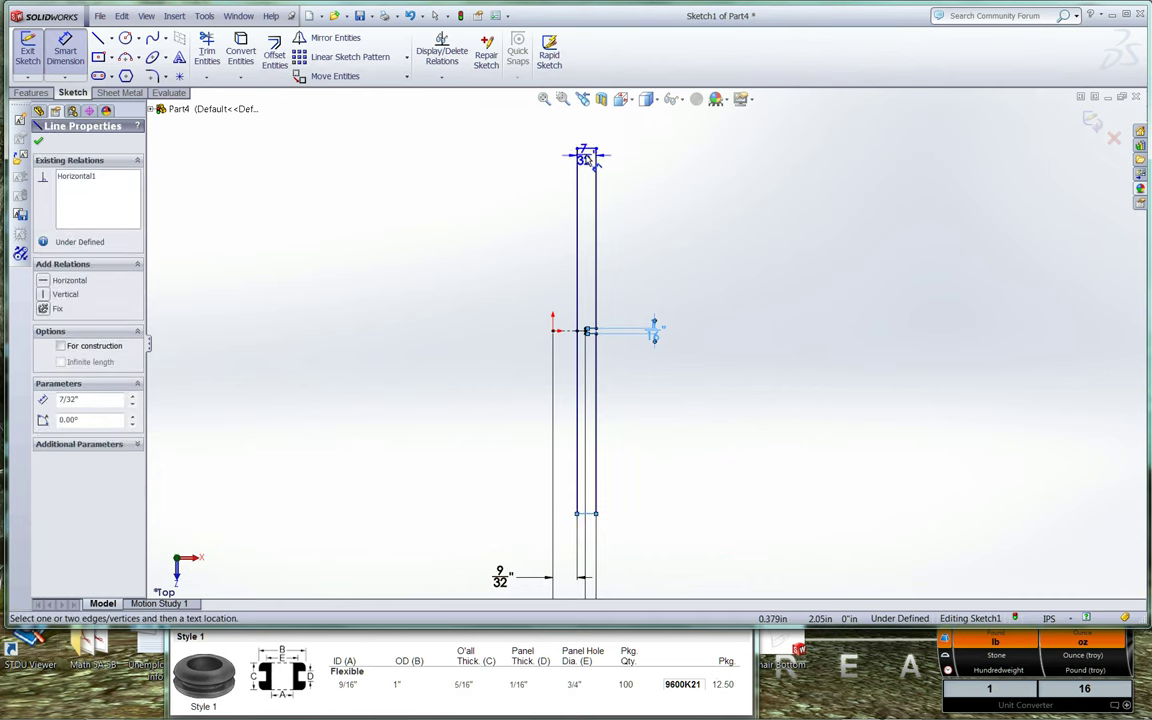
click(586, 151)
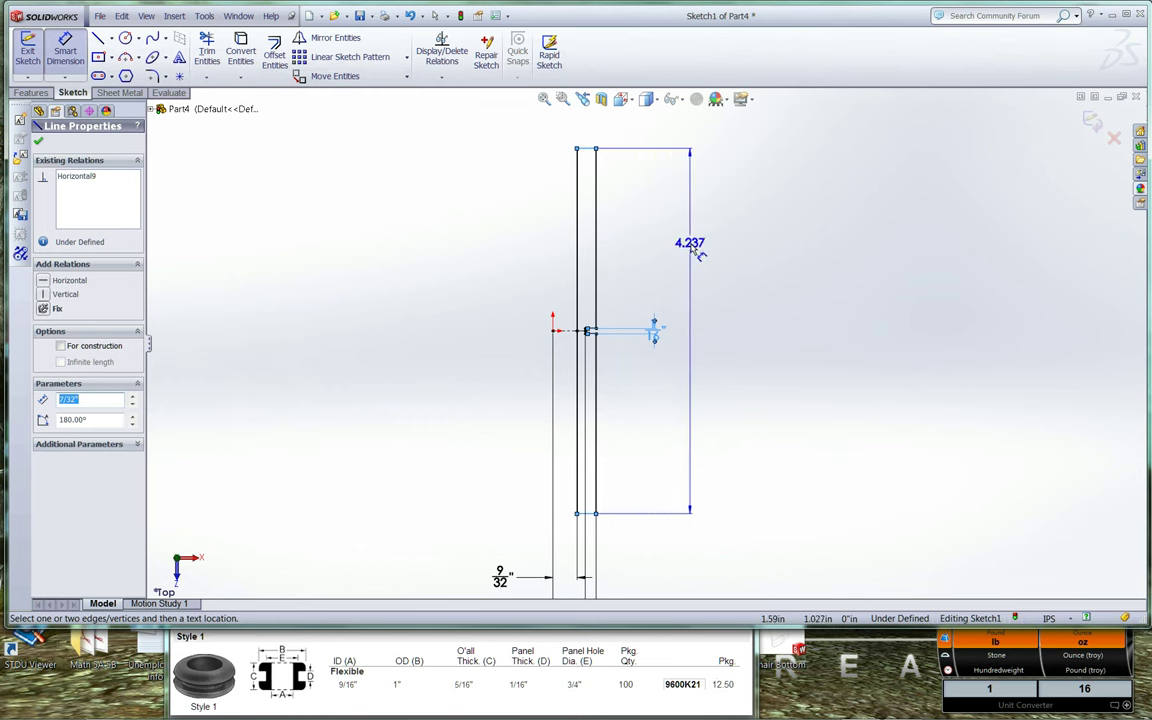
click(686, 256)
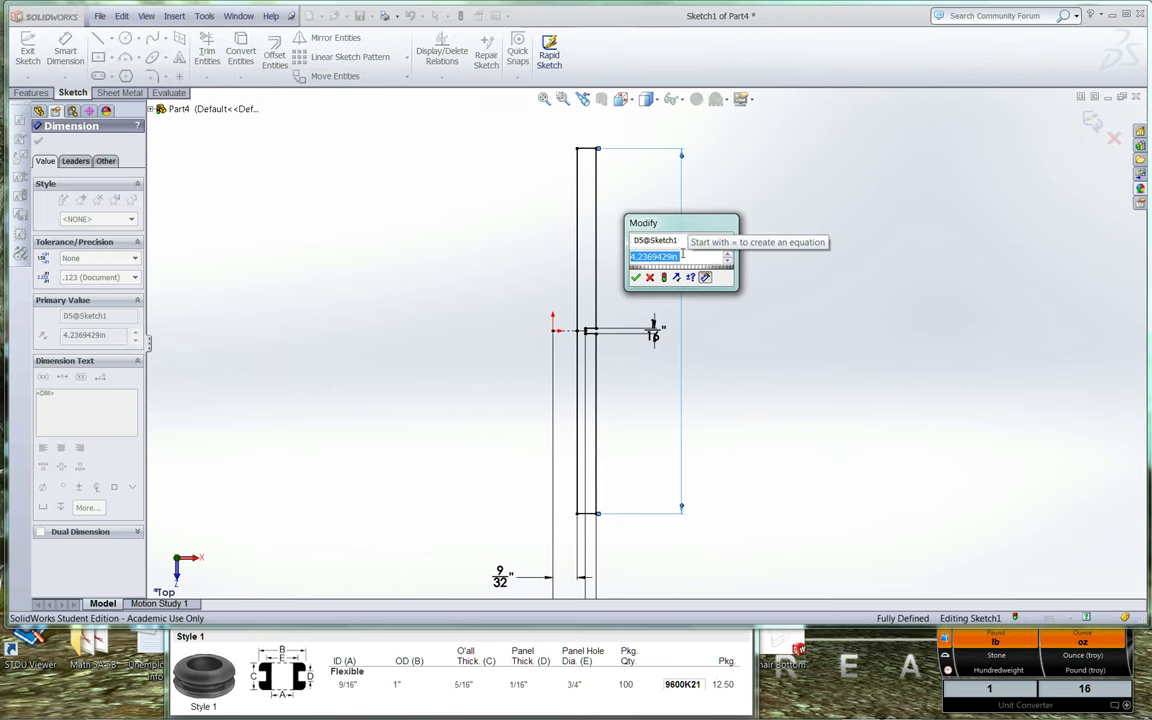
text(5/1)
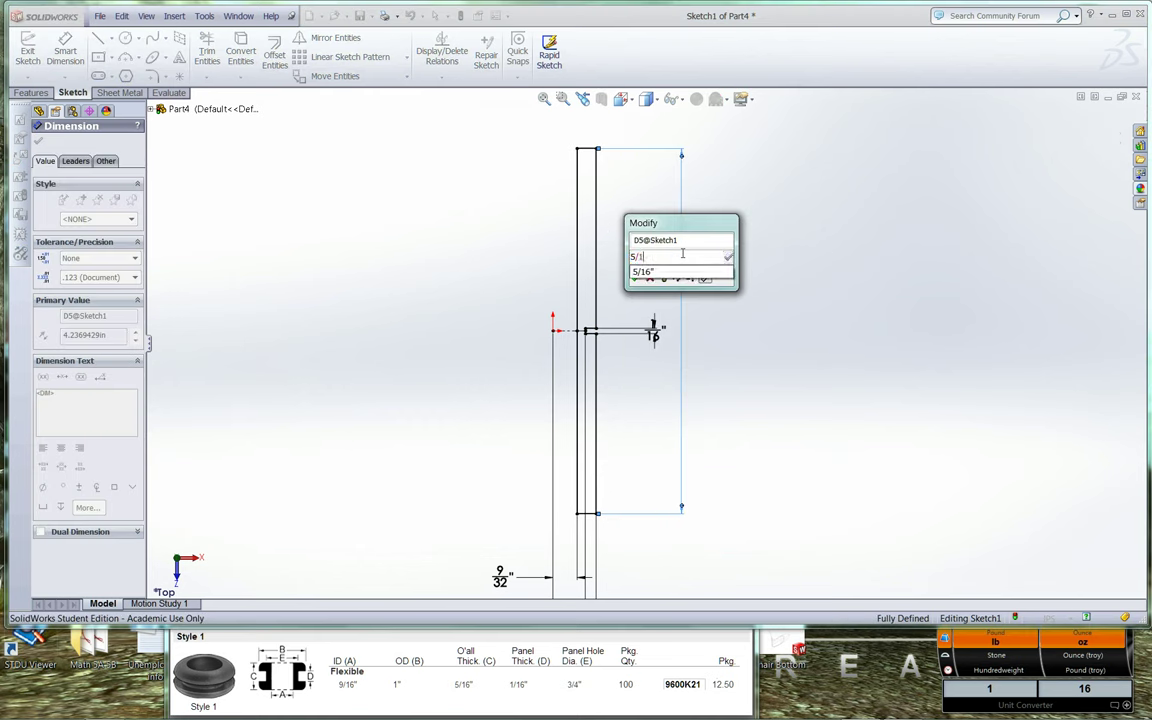
text(6)
key(Return)
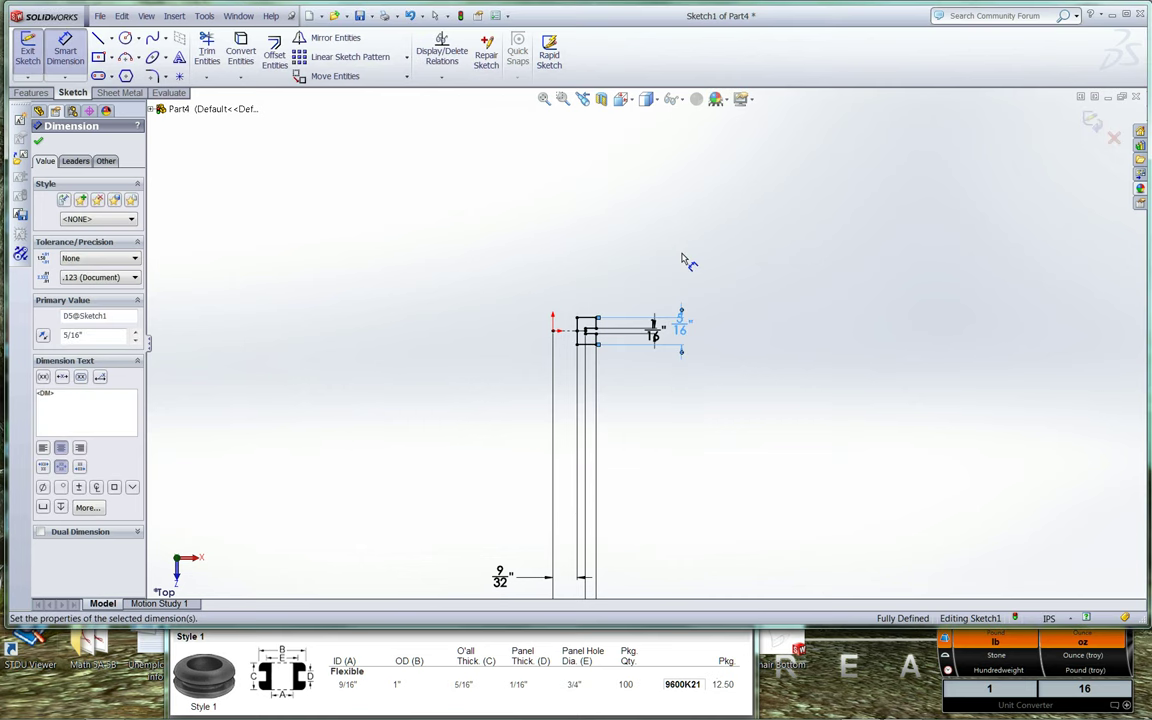
Step: Move the 9/32, 3/8 and 1/2 dimension labels up close to the profile
mouse_move(505, 578)
mouse_down()
mouse_move(514, 586)
mouse_move(522, 352)
mouse_up()
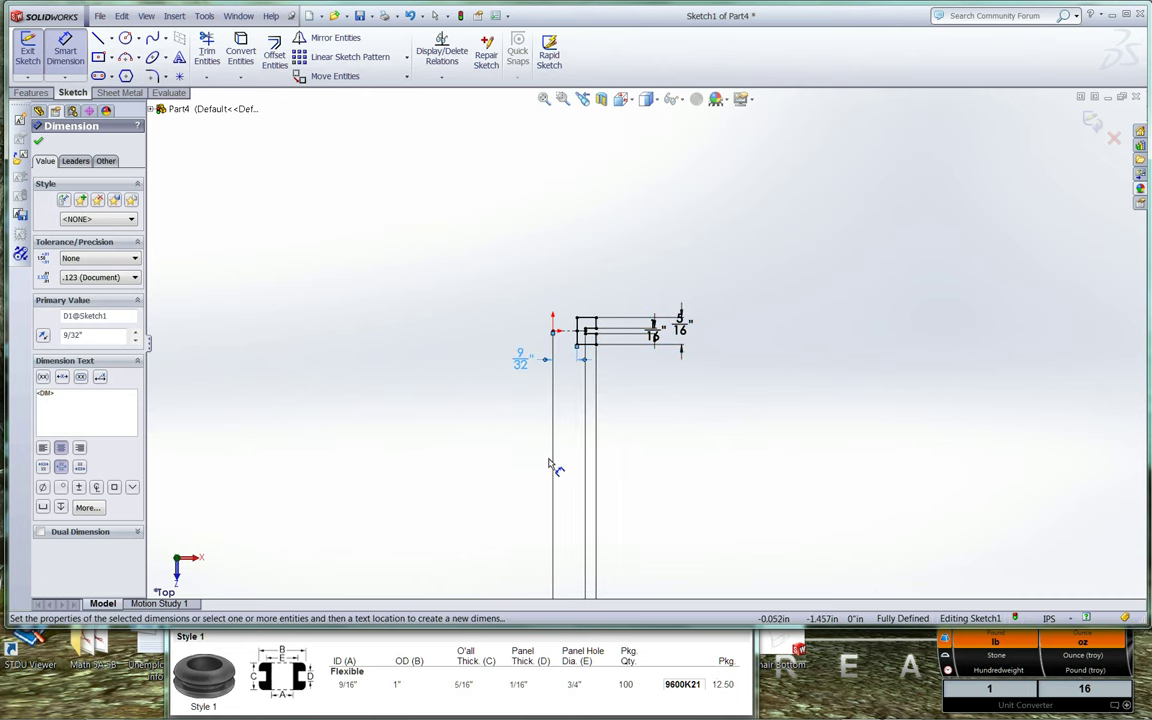
scroll(550, 475, down, 4)
scroll(550, 475, up, 4)
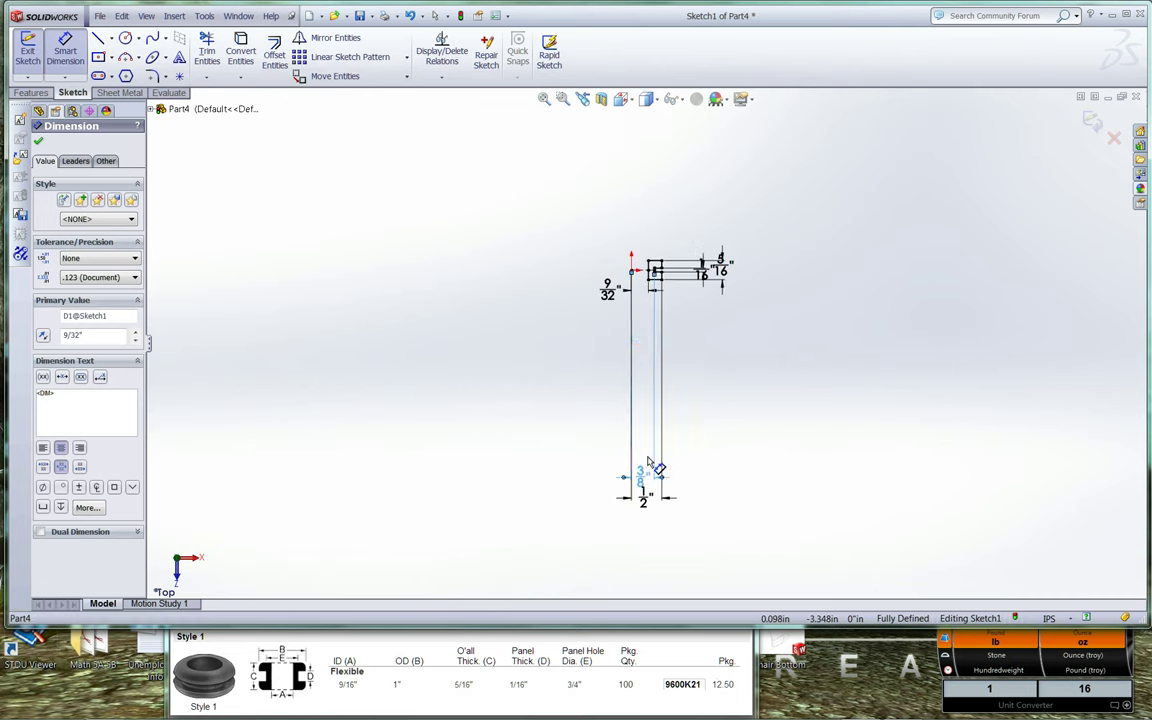
click(644, 304)
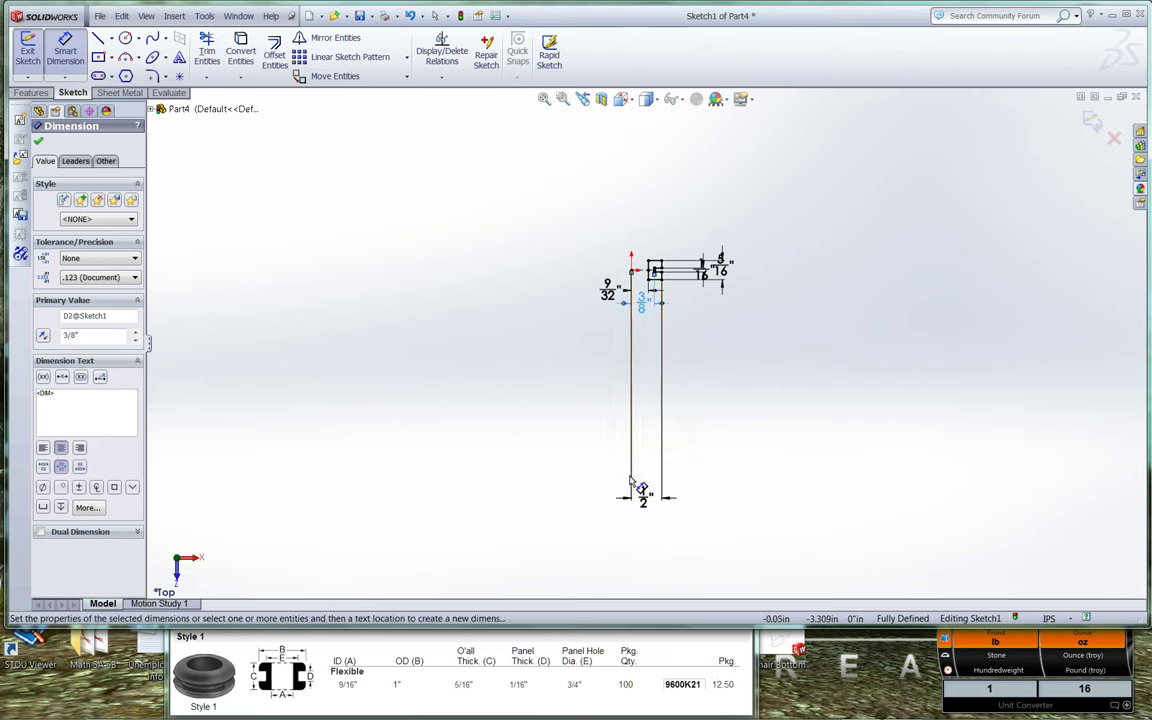
drag(645, 502, 656, 327)
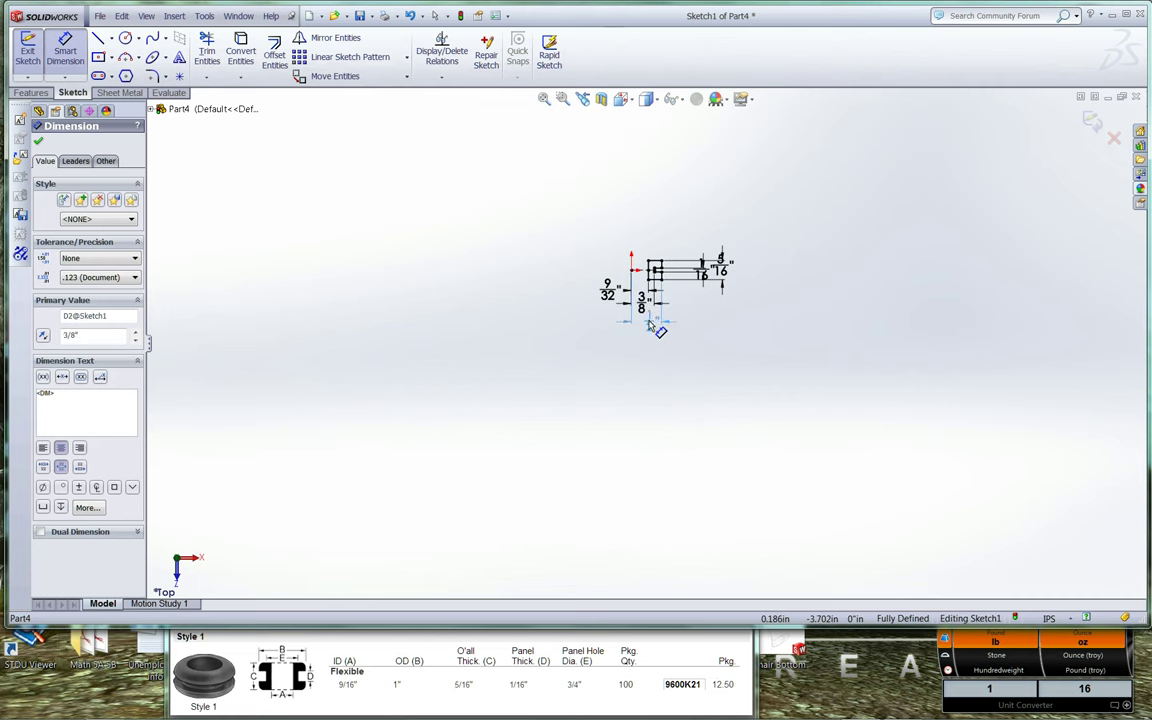
scroll(660, 265, down, 8)
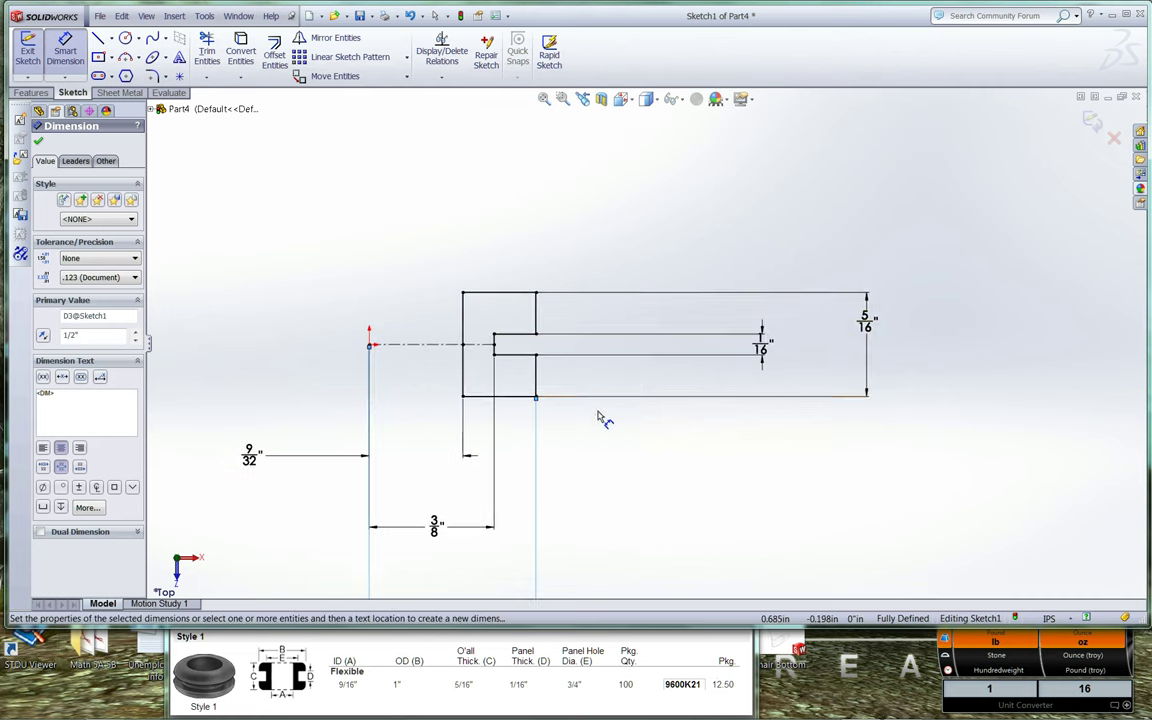
Step: Tuck the 1/16 and 5/16 labels beside the slot and place the 1/2 width under the profile
click(762, 347)
drag(760, 347, 550, 350)
drag(868, 328, 645, 348)
scroll(514, 540, down, 2)
scroll(514, 540, up, 4)
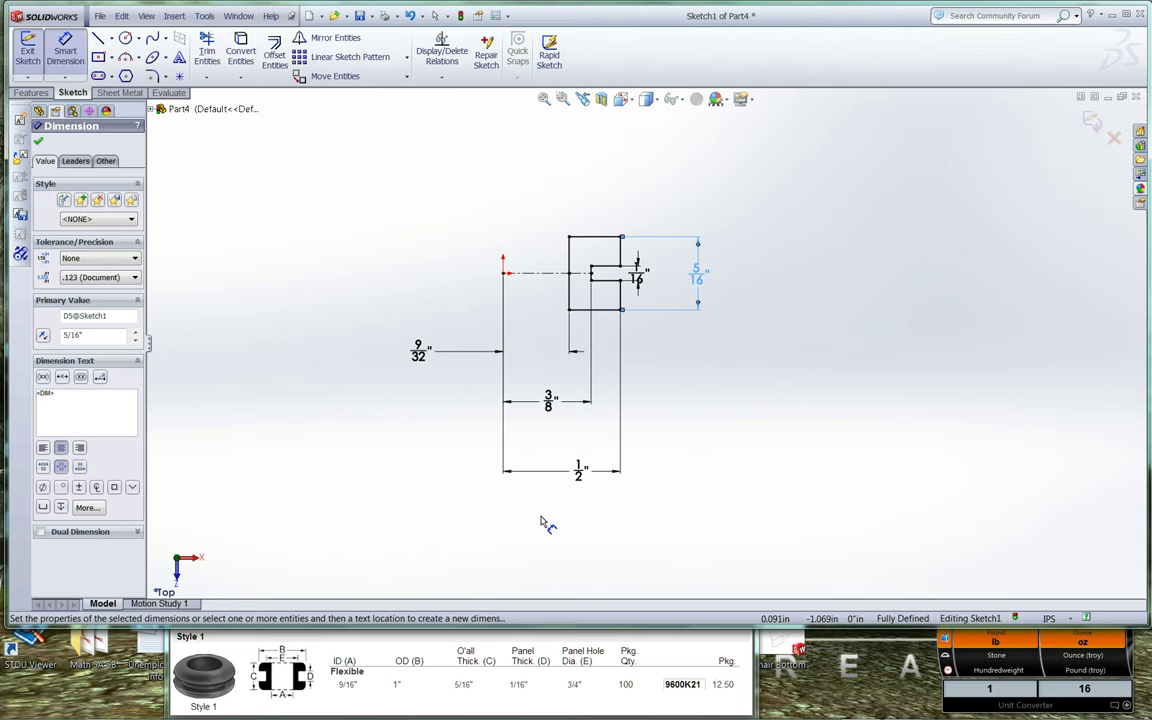
drag(587, 470, 589, 436)
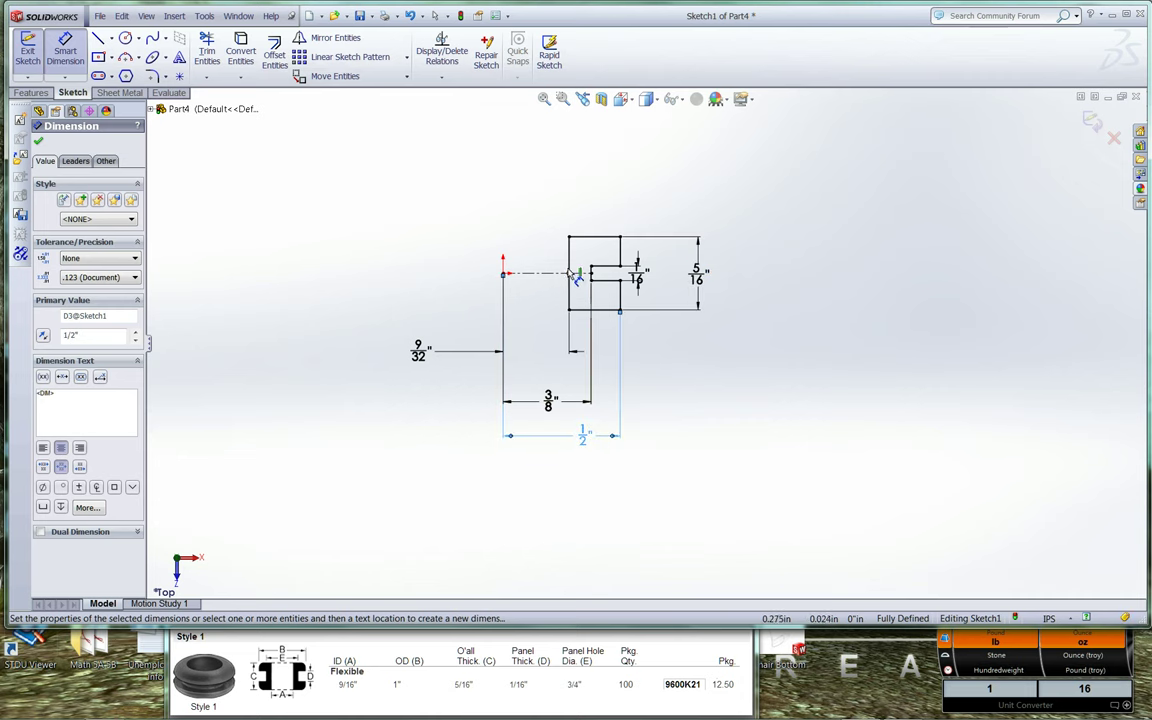
scroll(568, 310, down, 2)
scroll(570, 312, down, 1)
scroll(579, 318, up, 2)
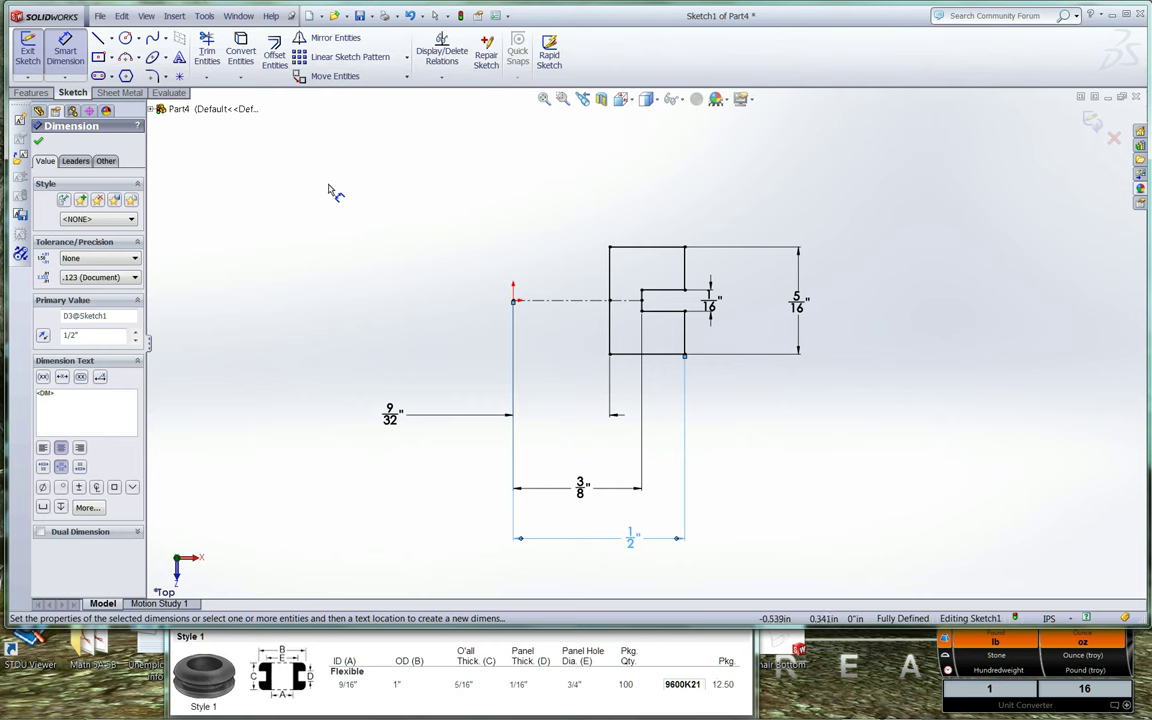
Step: Fillet the profile's top-right and bottom-right outer corners with a 0.100 in radius
click(153, 78)
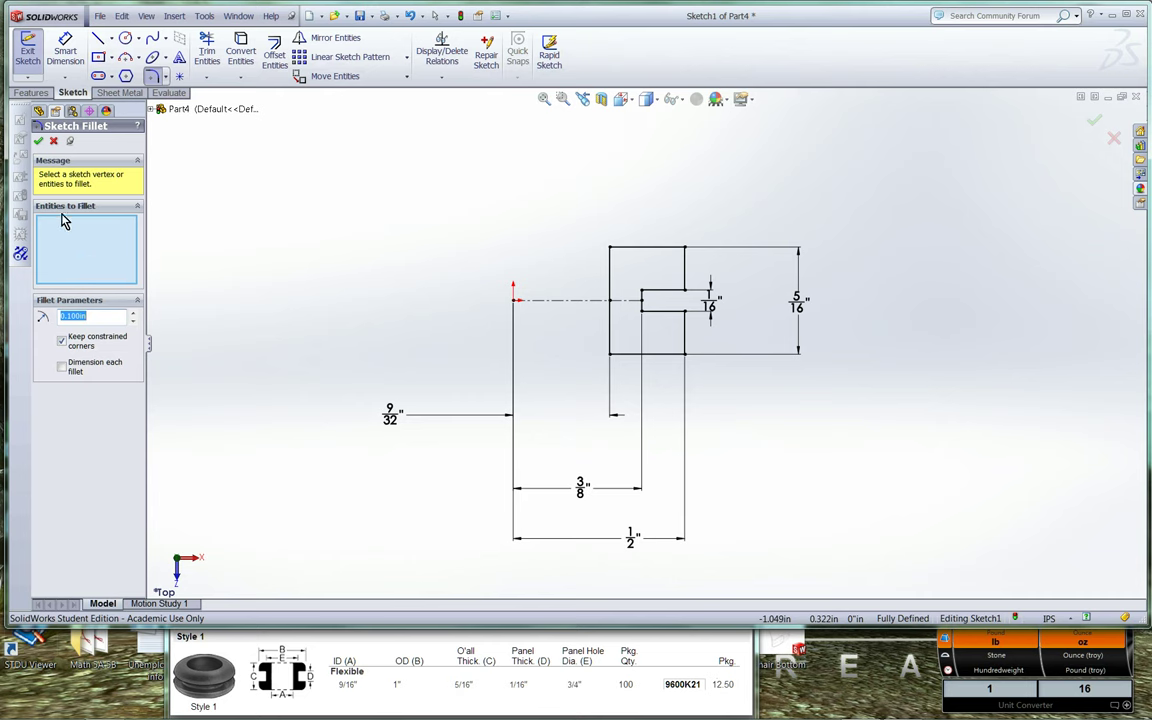
click(655, 254)
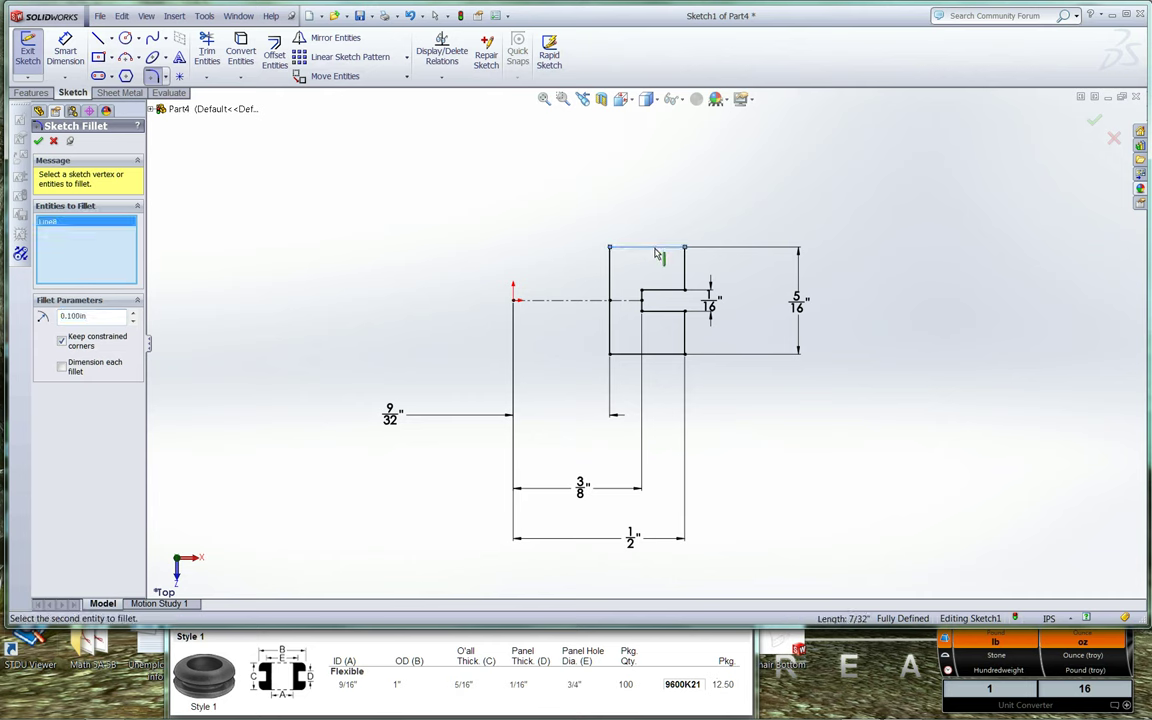
click(689, 268)
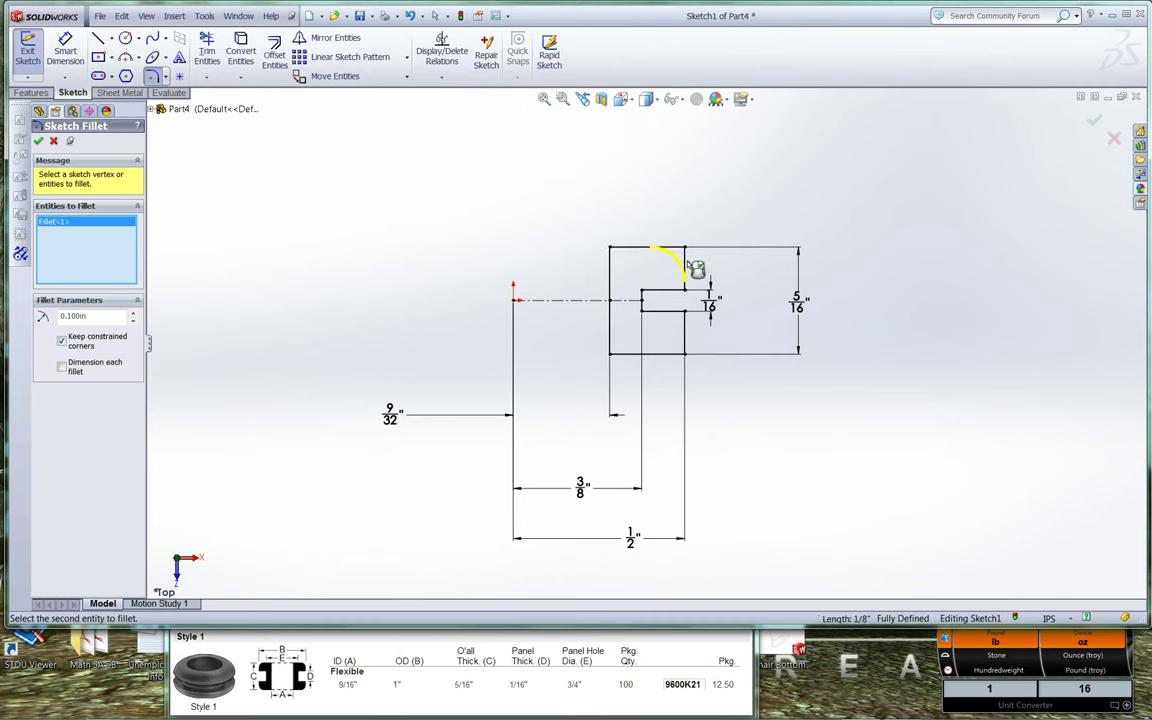
click(686, 359)
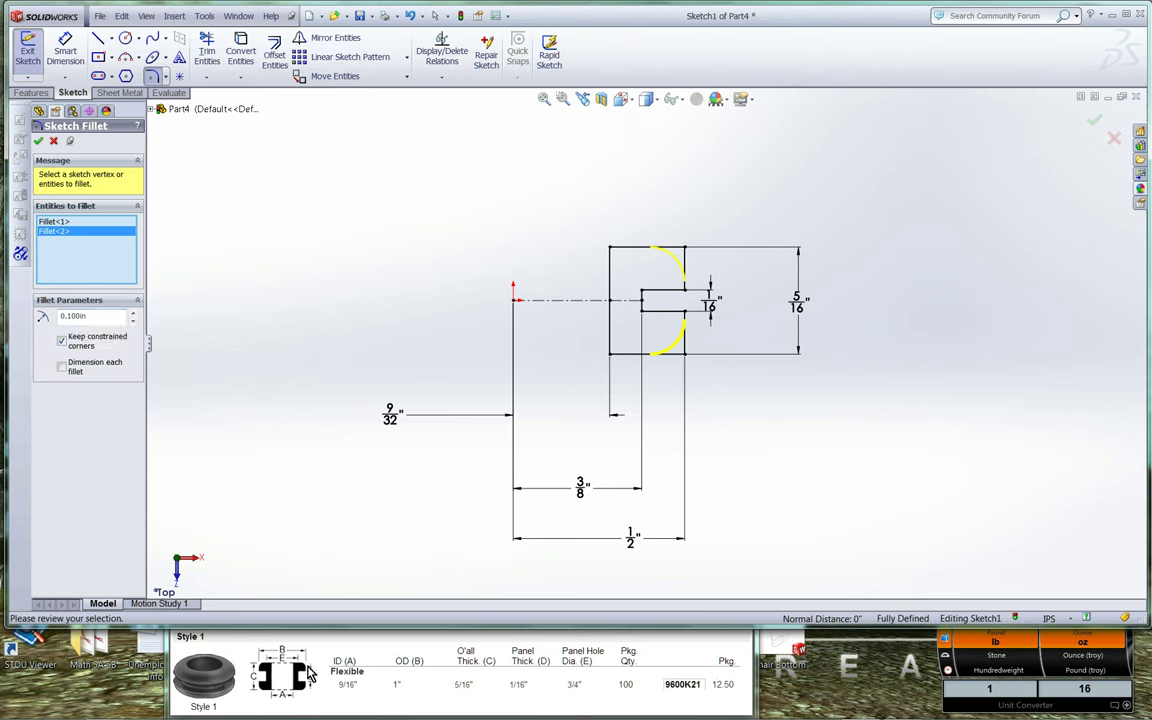
click(39, 143)
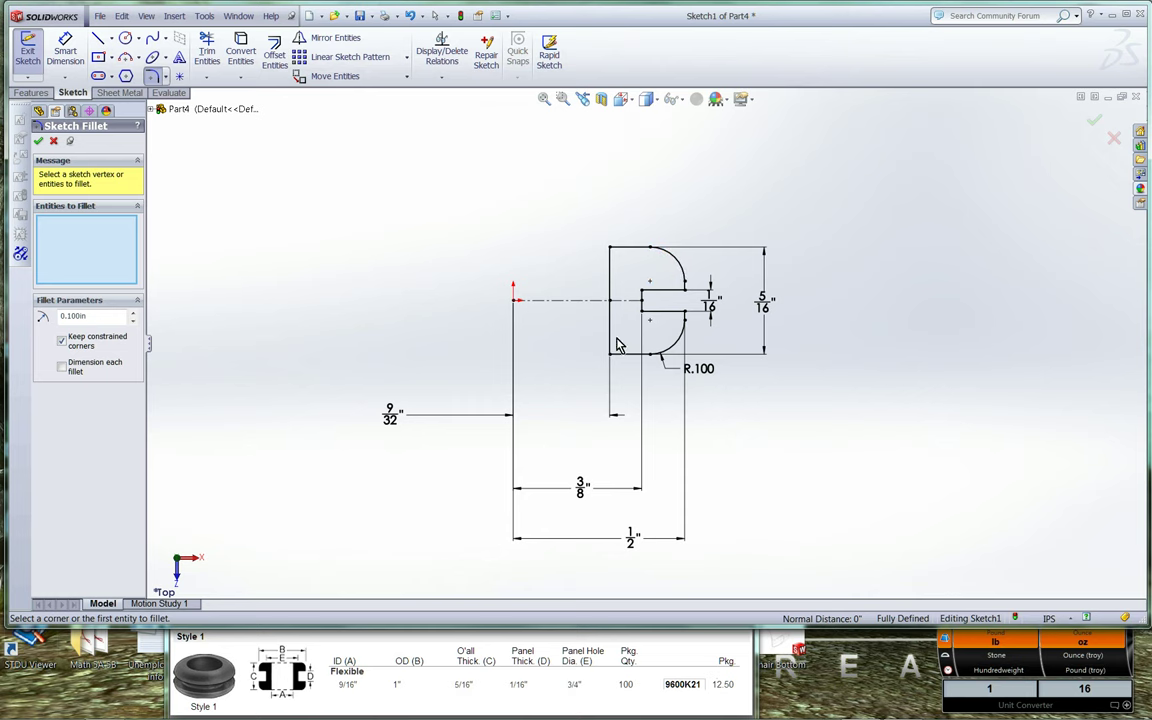
Step: Draw a vertical centerline straight up from the sketch origin
click(39, 143)
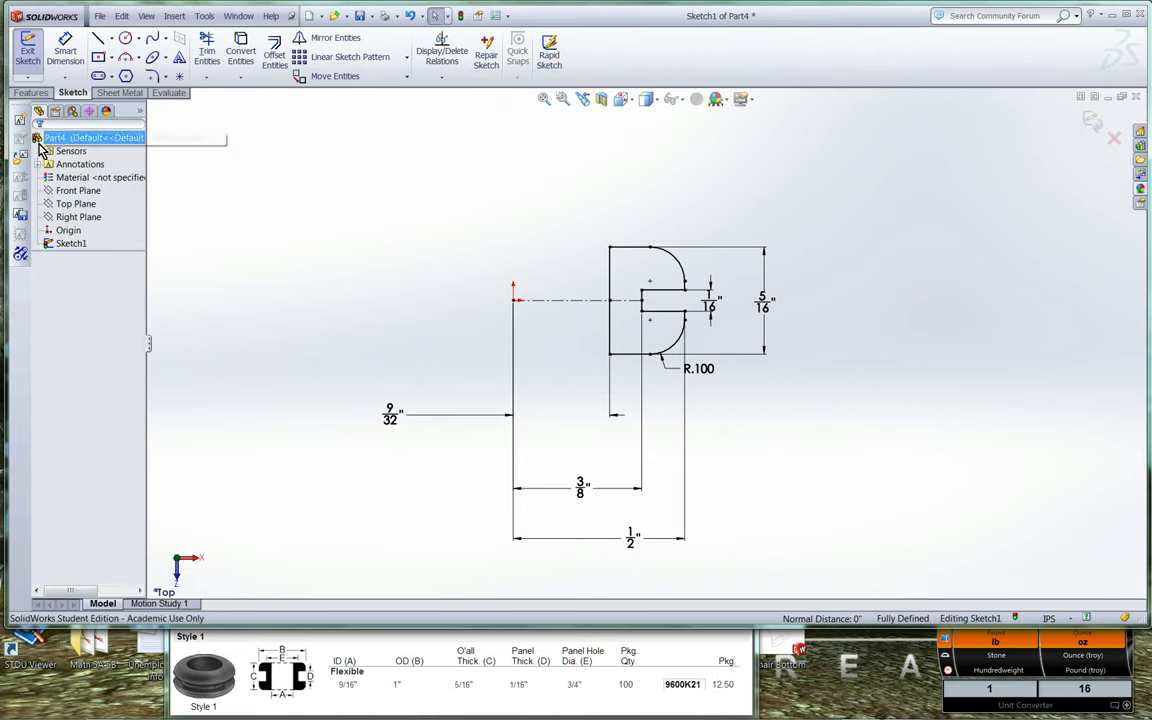
click(111, 38)
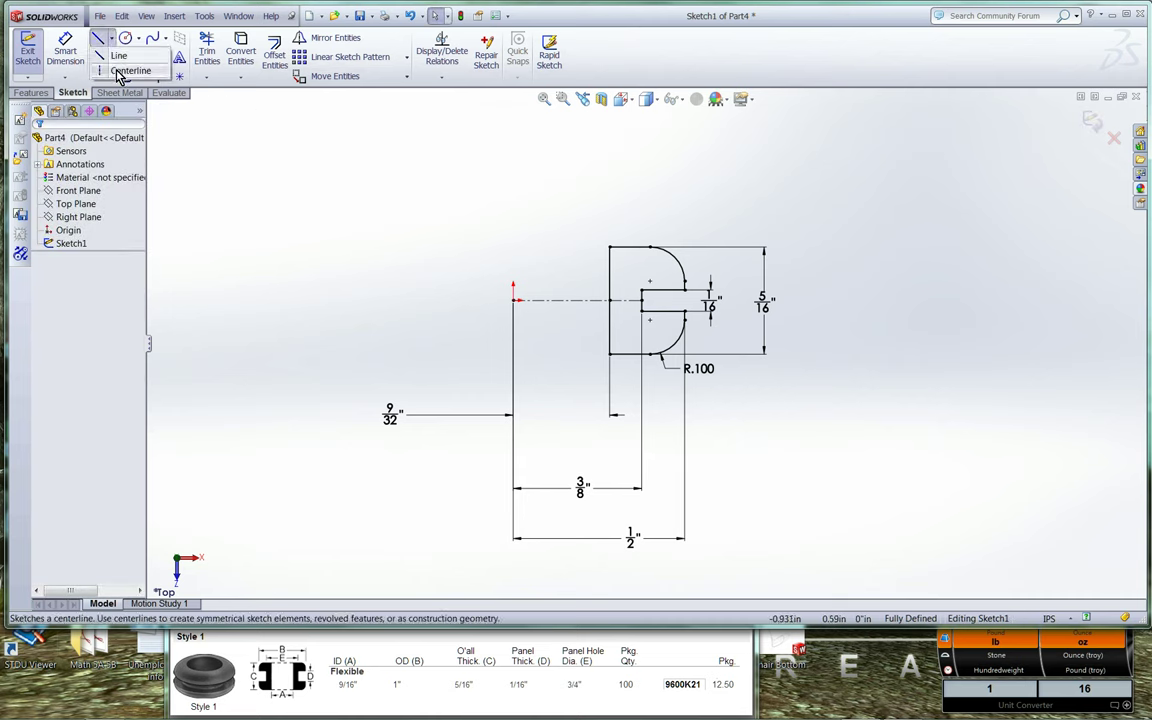
click(117, 74)
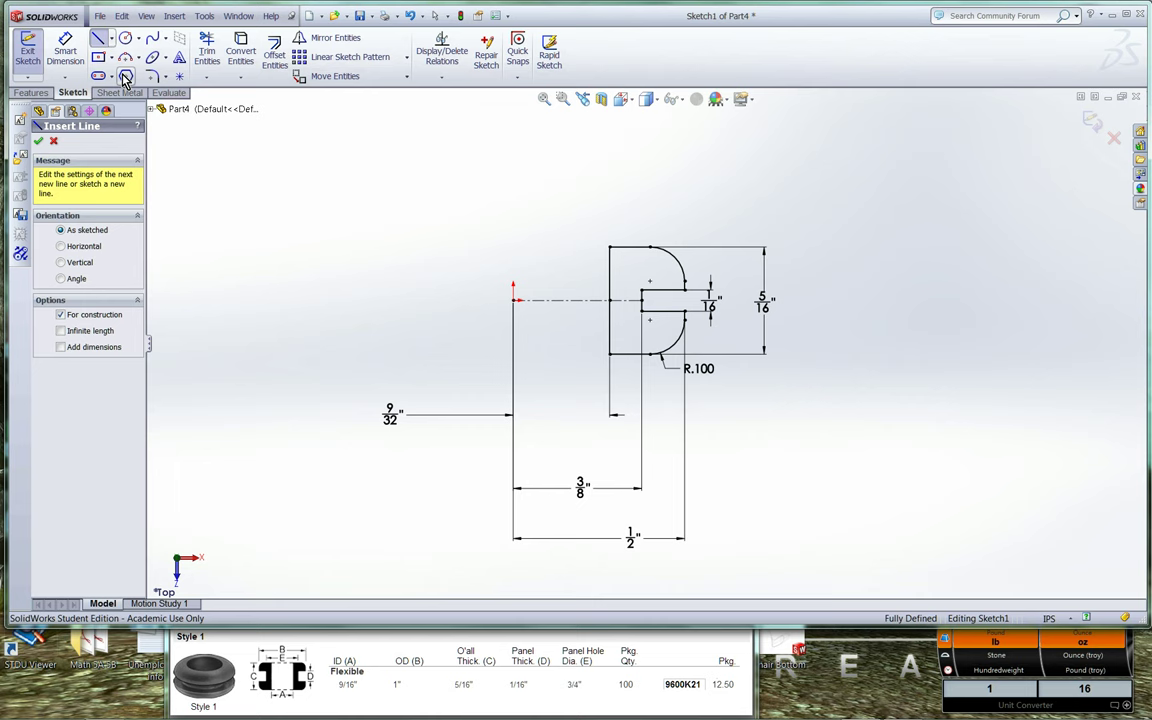
click(514, 300)
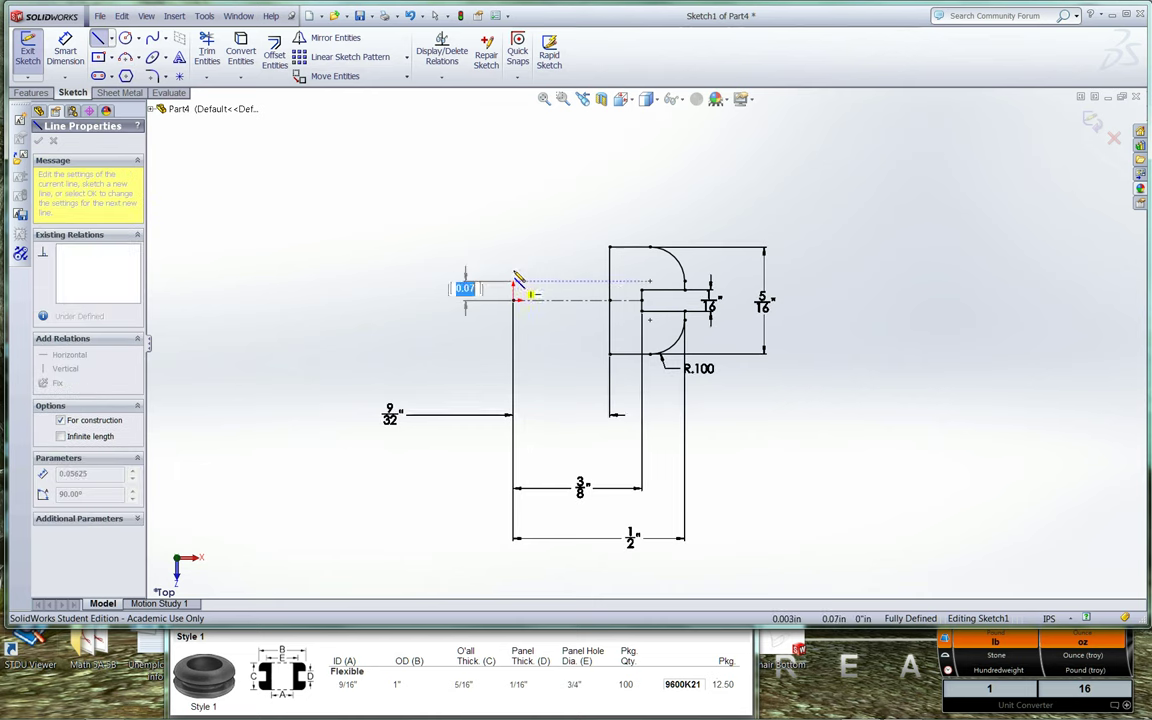
click(514, 163)
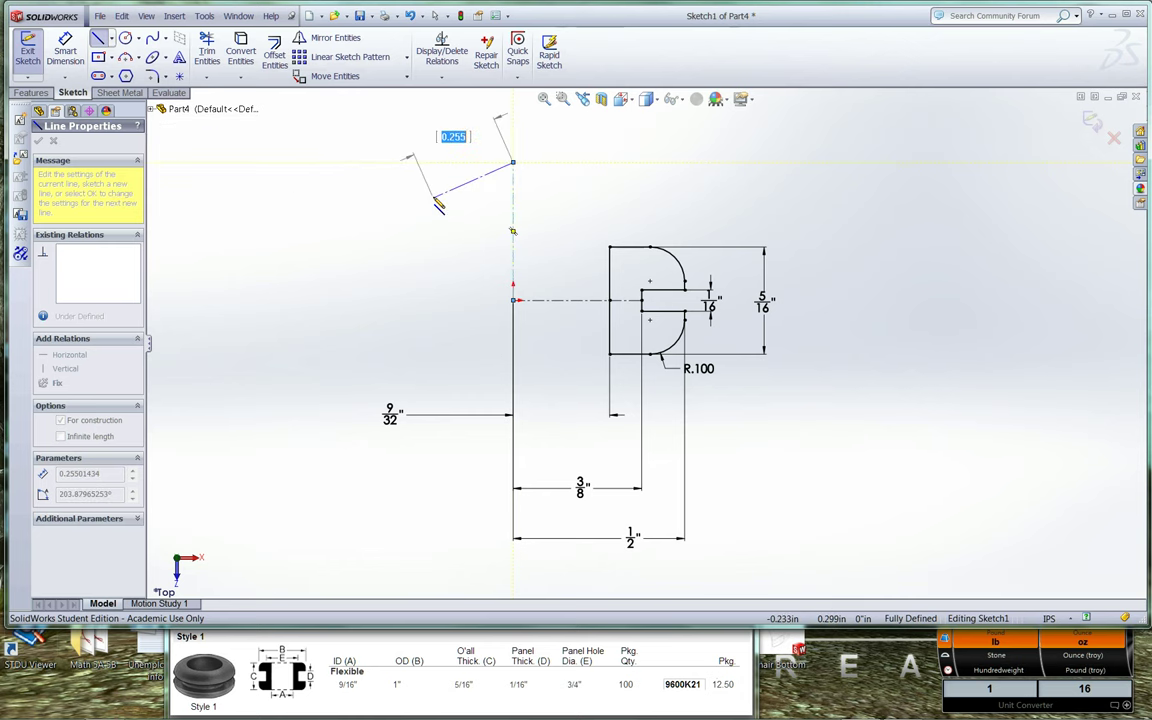
key(Escape)
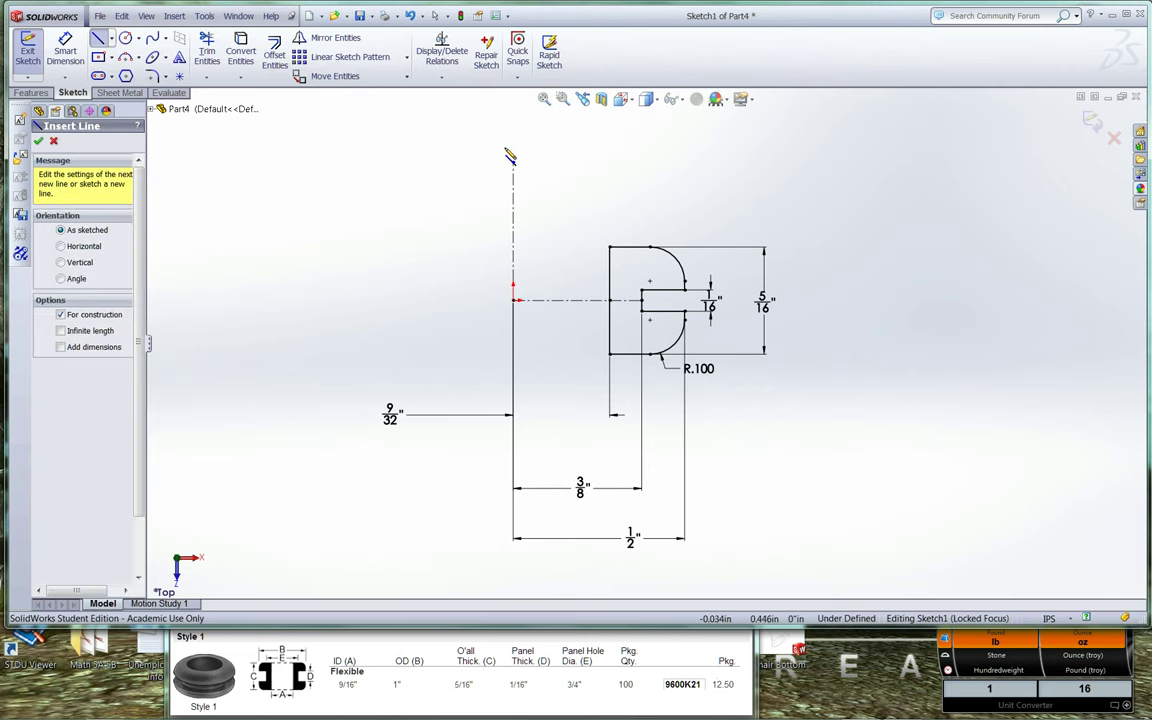
Step: Delete the three stray construction lines accidentally drawn to the left of the profile
click(374, 234)
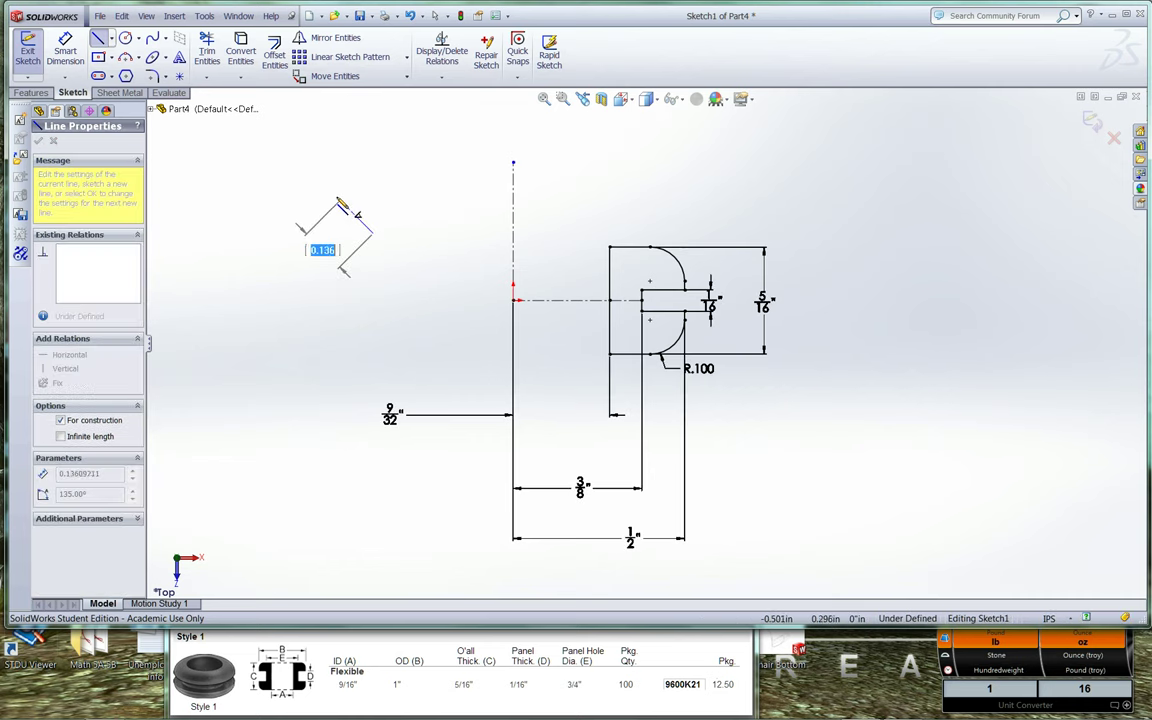
click(314, 188)
click(286, 290)
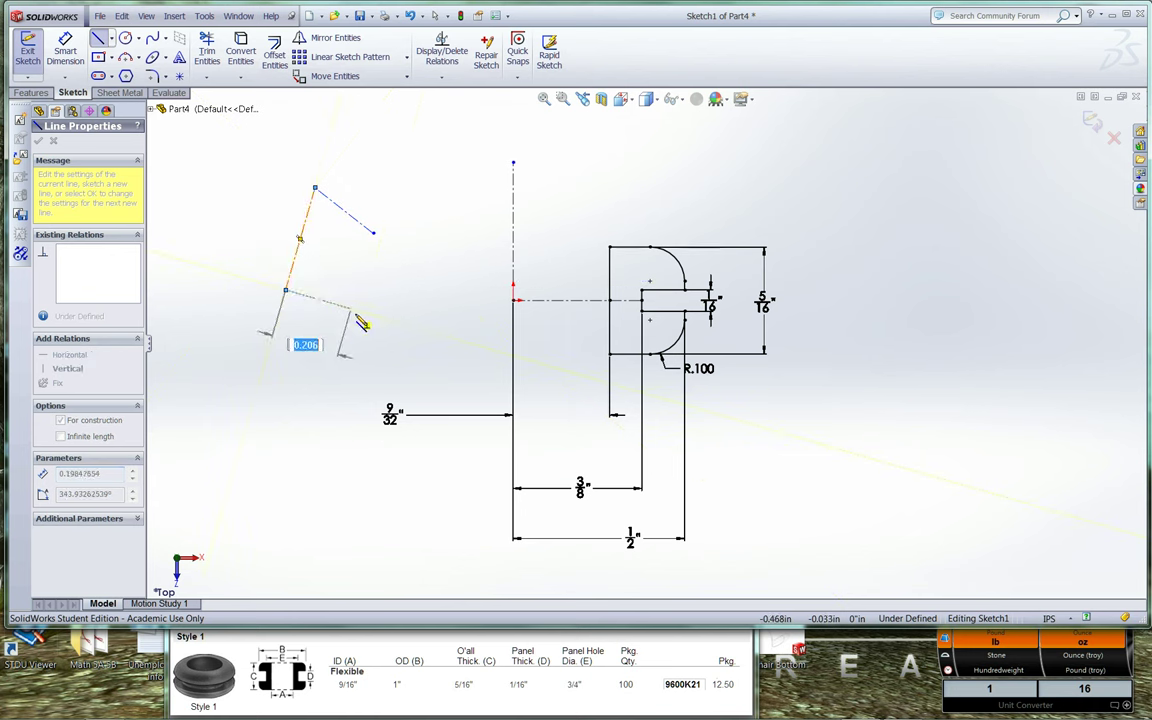
key(Escape)
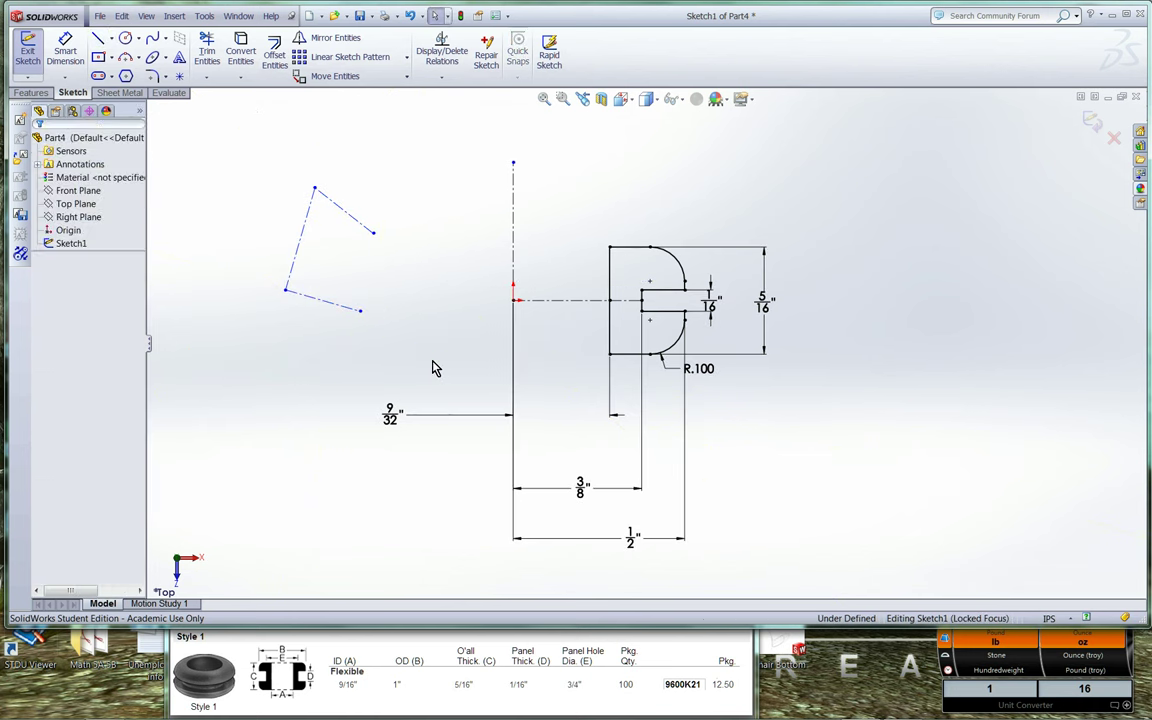
key(Escape)
drag(429, 364, 234, 113)
key(Delete)
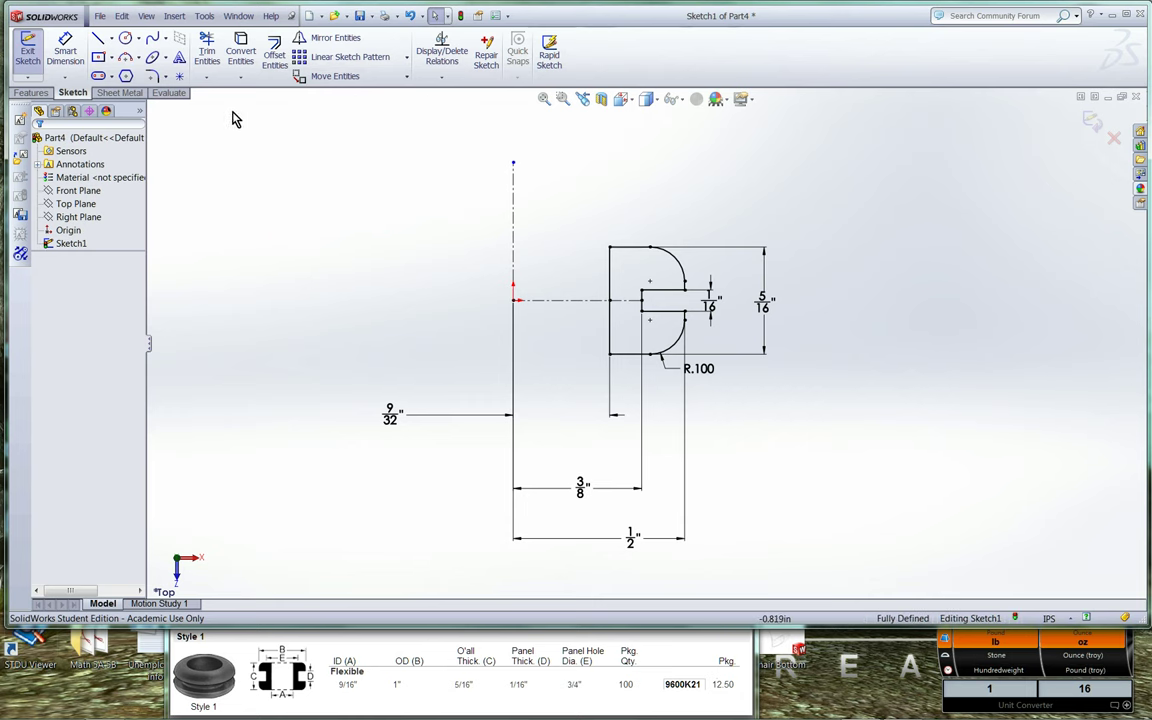
Step: Exit the sketch and start a Revolved Boss/Base with the vertical centerline as its axis
click(29, 58)
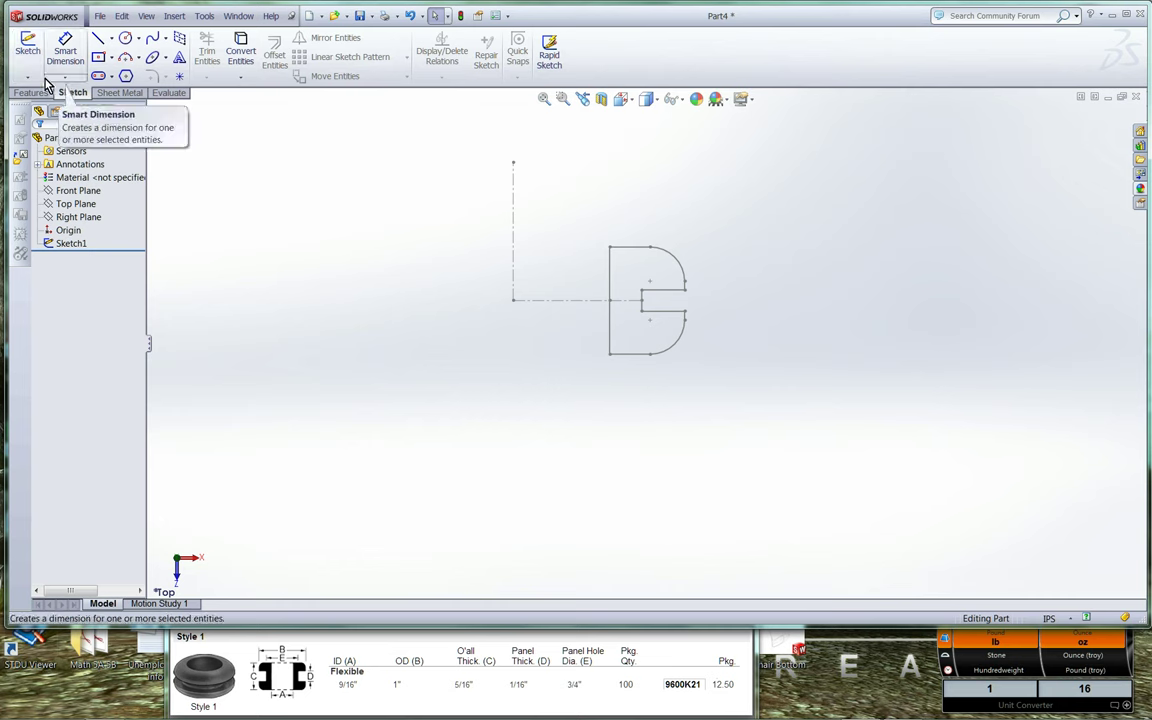
click(40, 93)
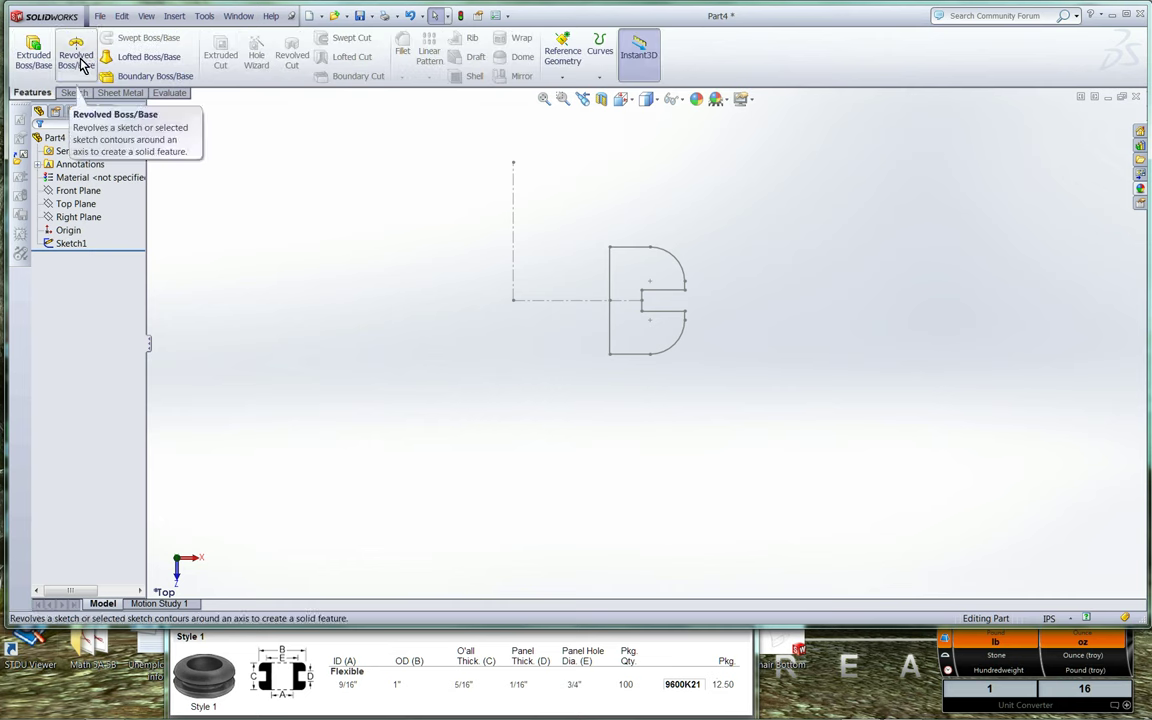
click(78, 60)
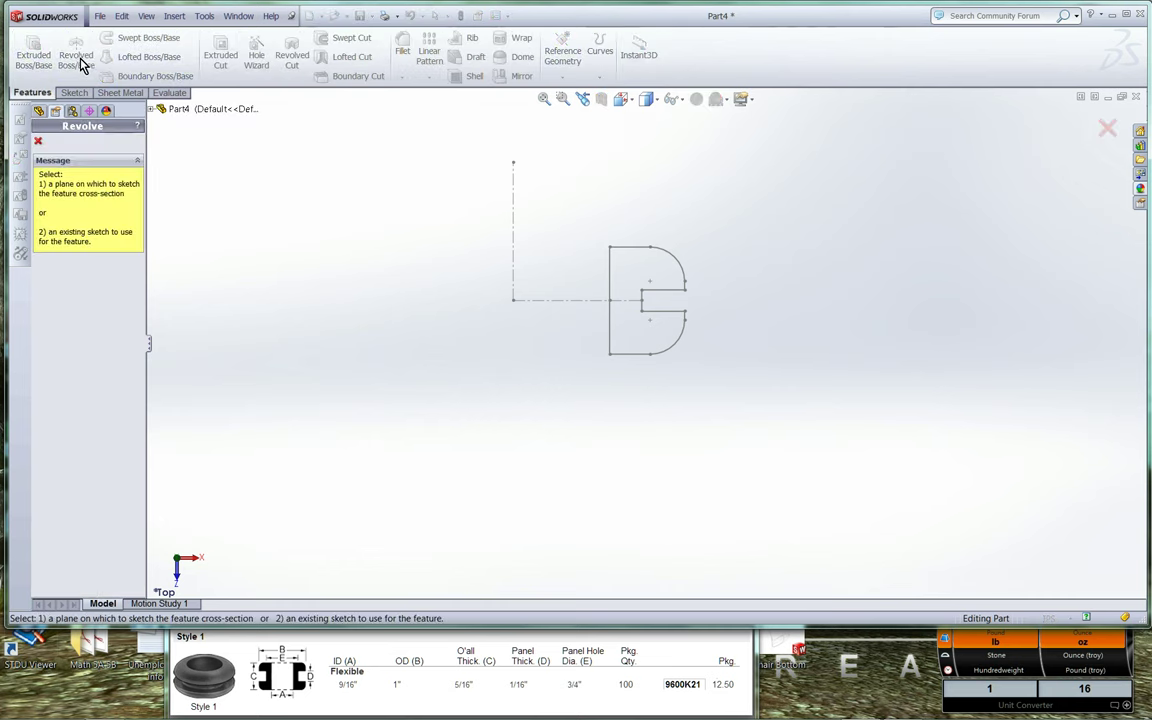
click(630, 250)
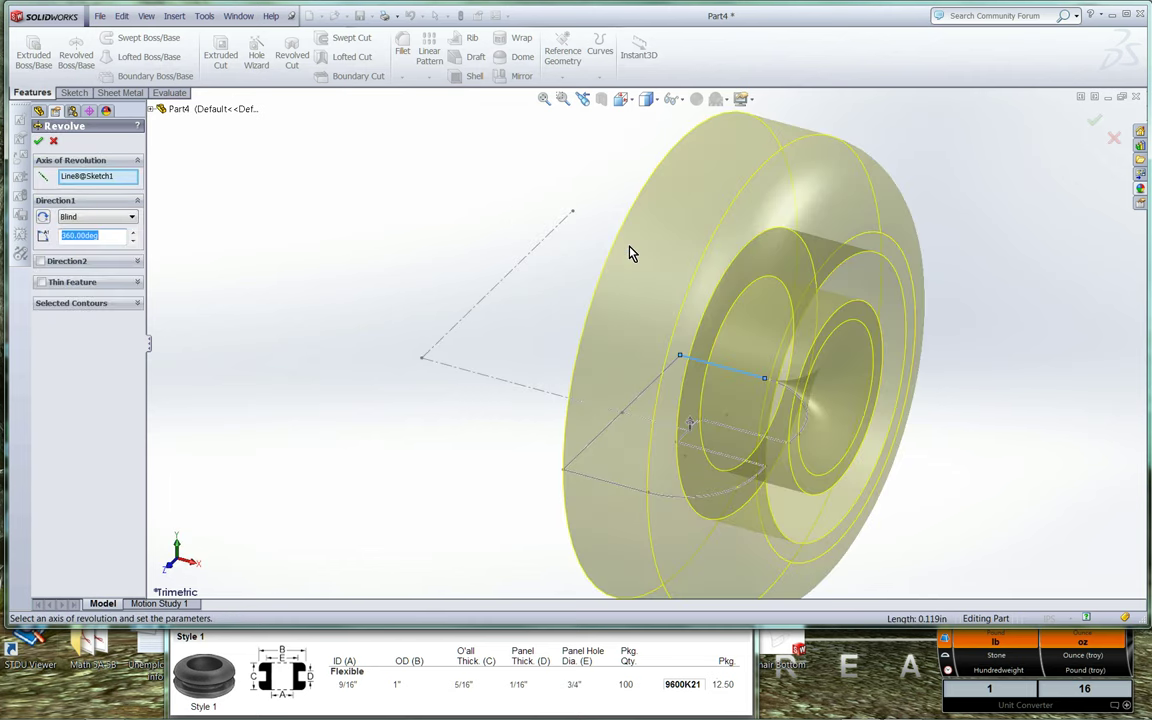
click(83, 177)
key(Delete)
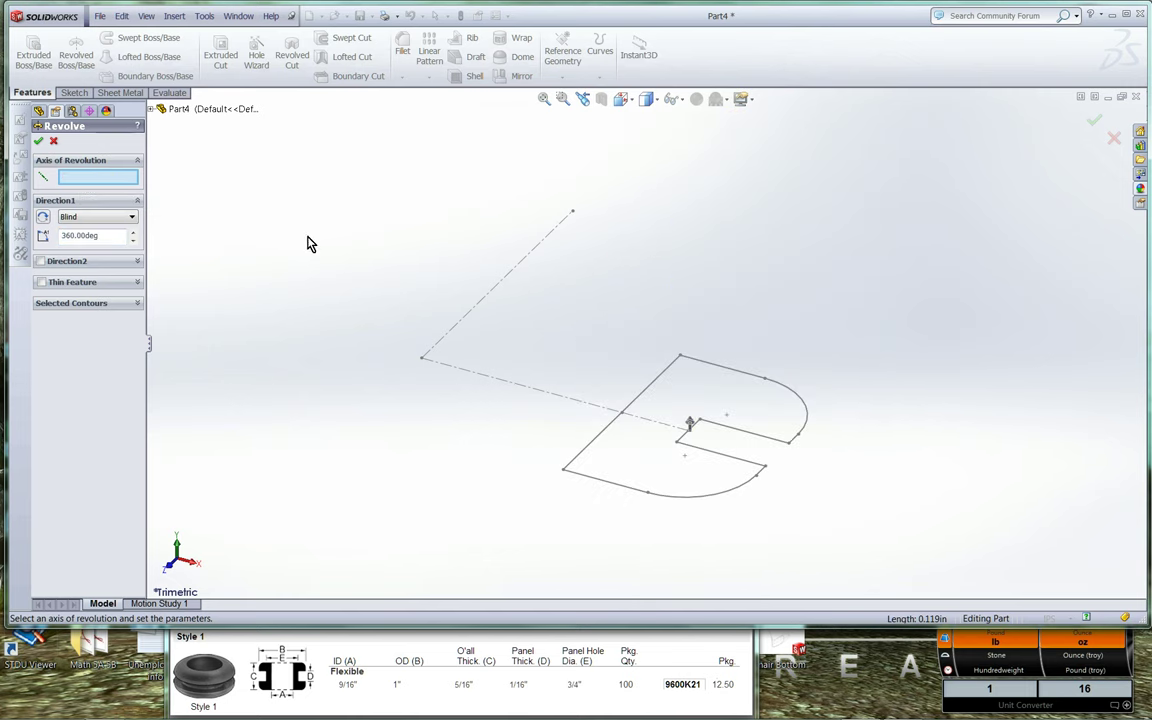
click(491, 294)
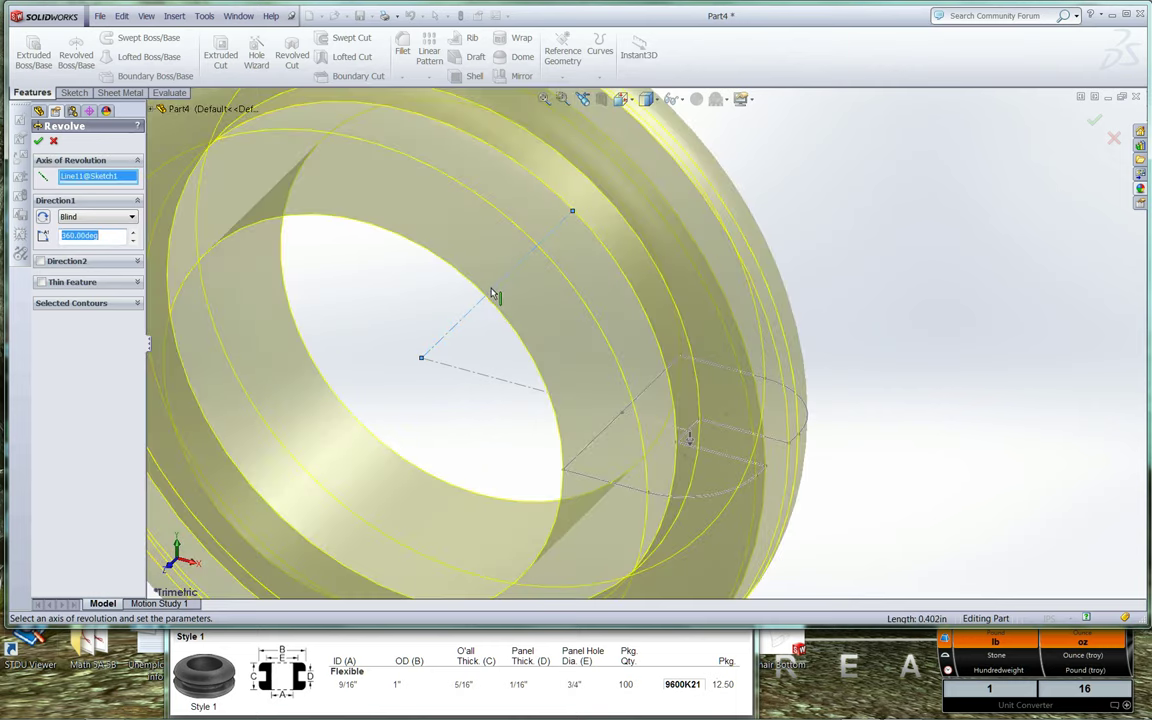
Step: Turn the preview, keep the revolve angle at 360° and accept Revolve1
scroll(491, 295, up, 5)
key(Left)
key(Left)
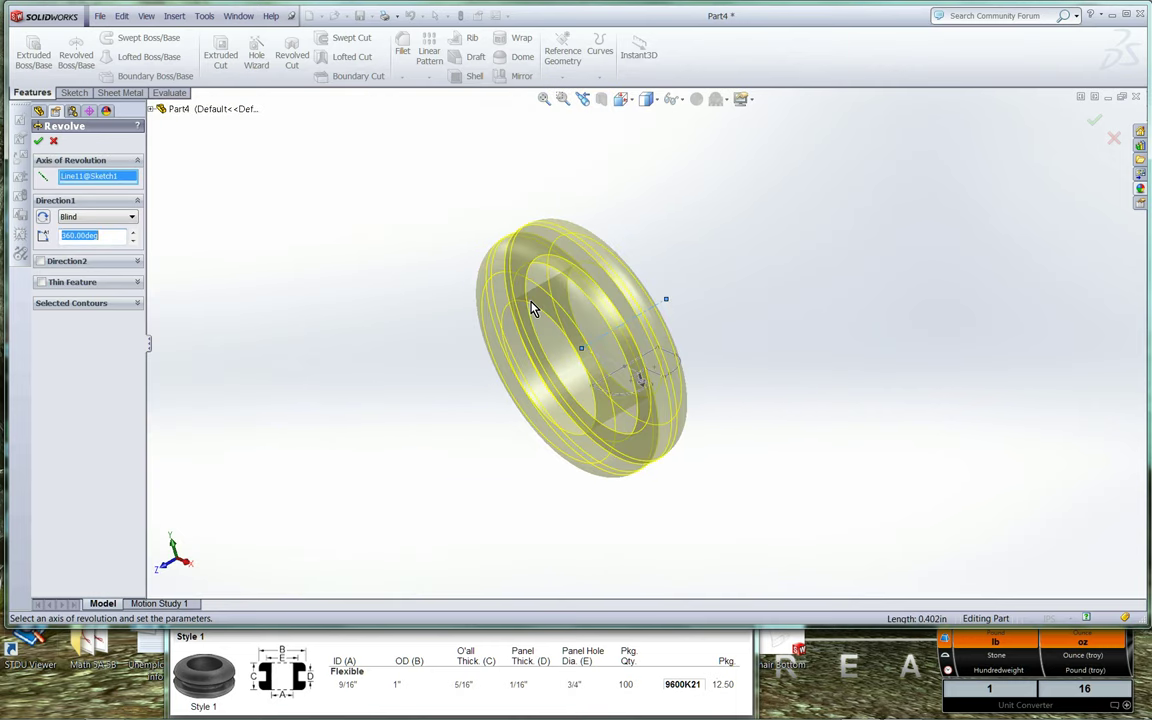
key(Left)
key(Left)
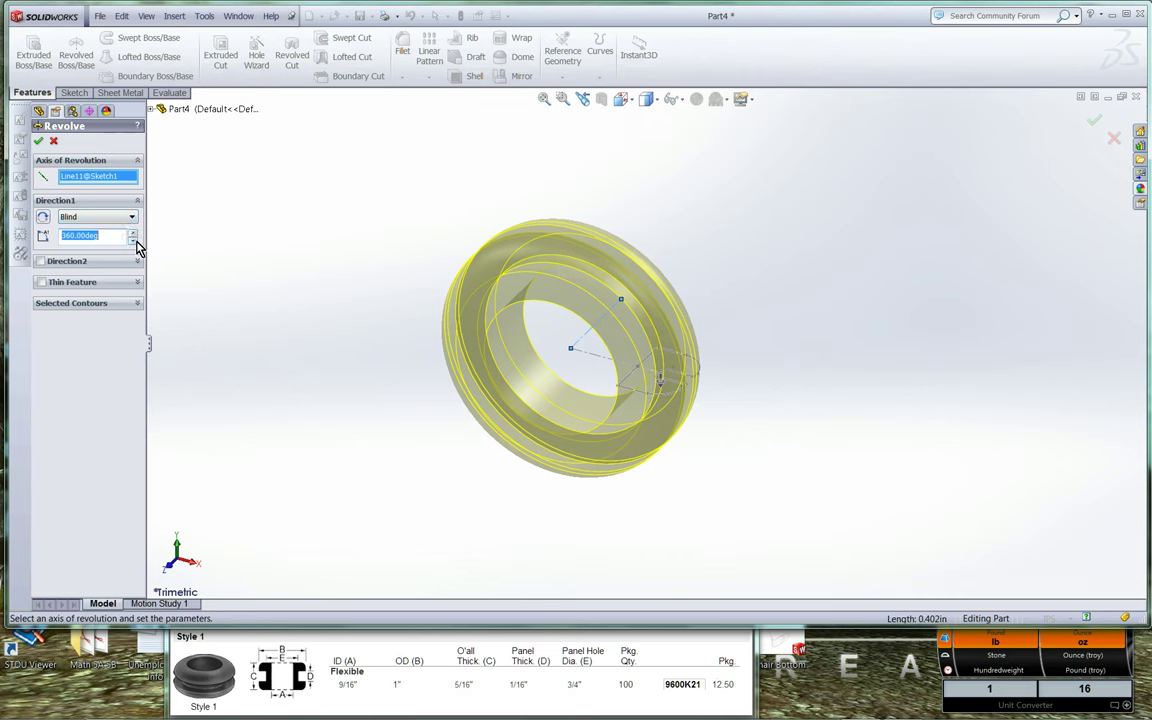
click(133, 240)
drag(135, 241, 135, 241)
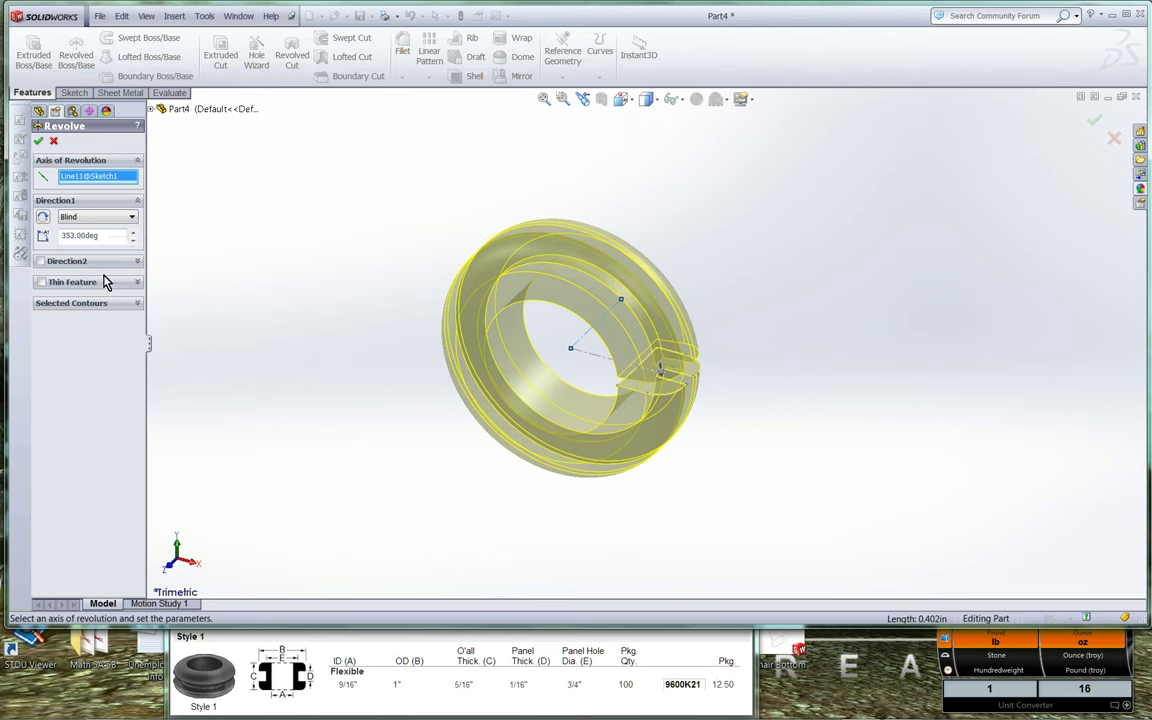
drag(111, 237, 57, 235)
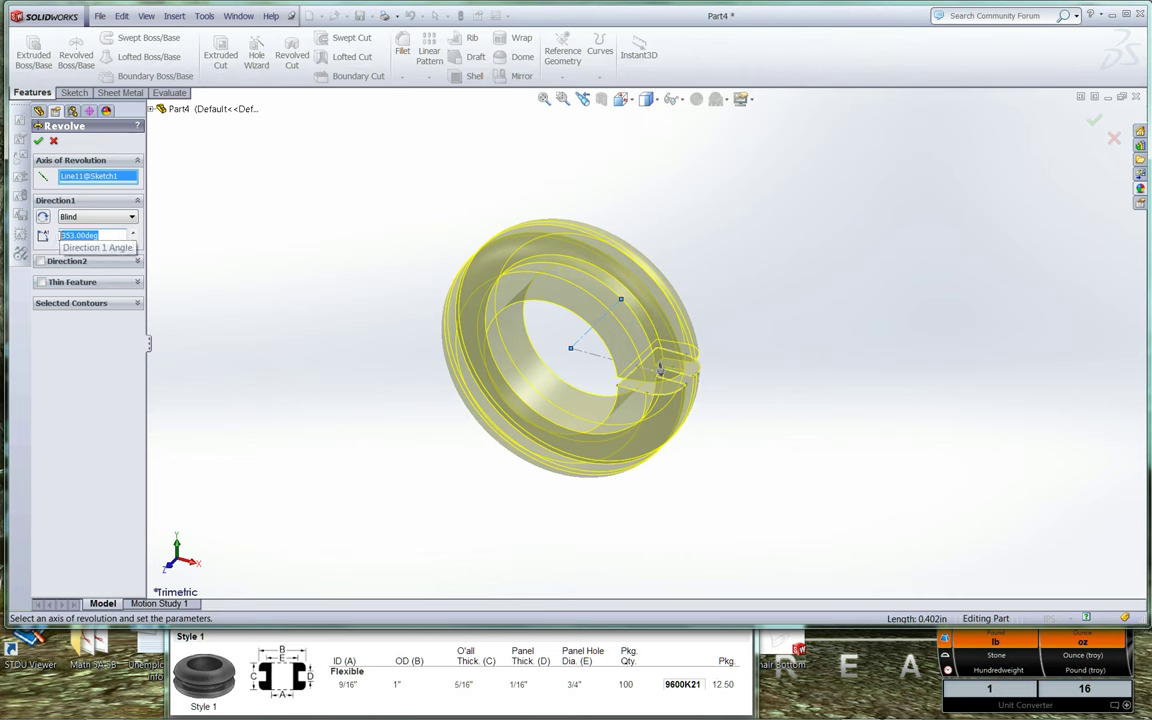
text(3)
click(38, 140)
Step: Deselect the revolved ring and spin the view around it to inspect it from several sides
click(337, 285)
key(Left)
key(Left)
key(Left)
key(Left)
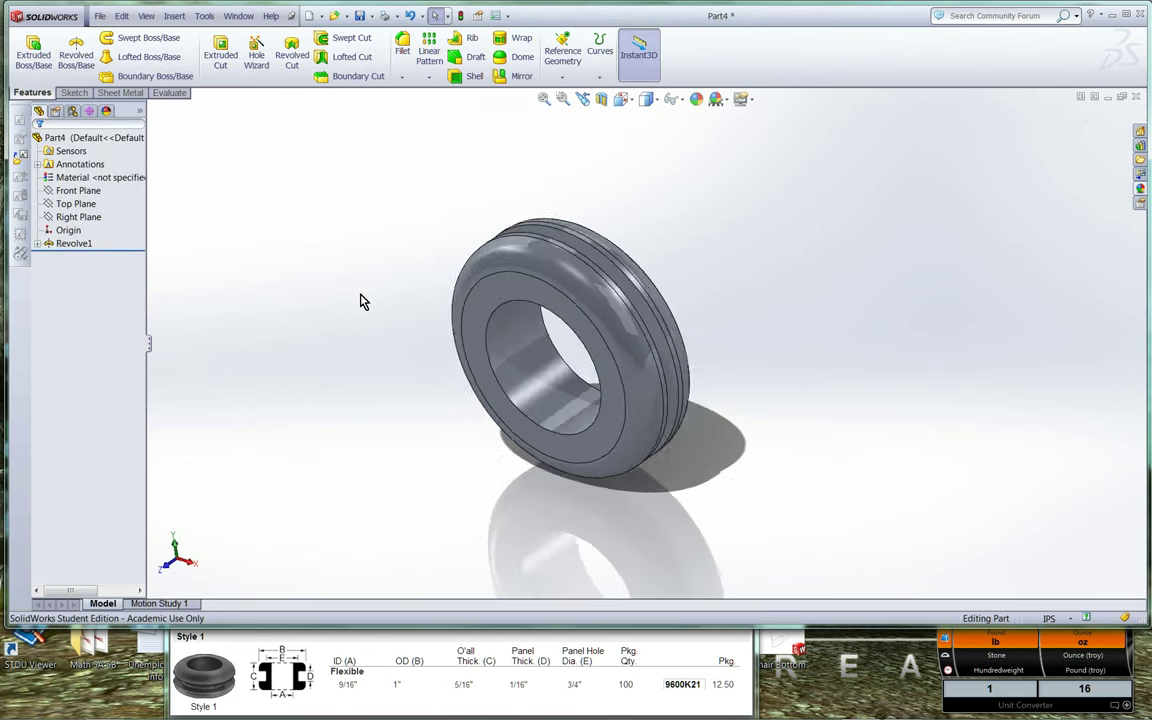
key(Left)
key(Left)
key(Left)
key(Left)
key(Left)
key(Left)
key(Left)
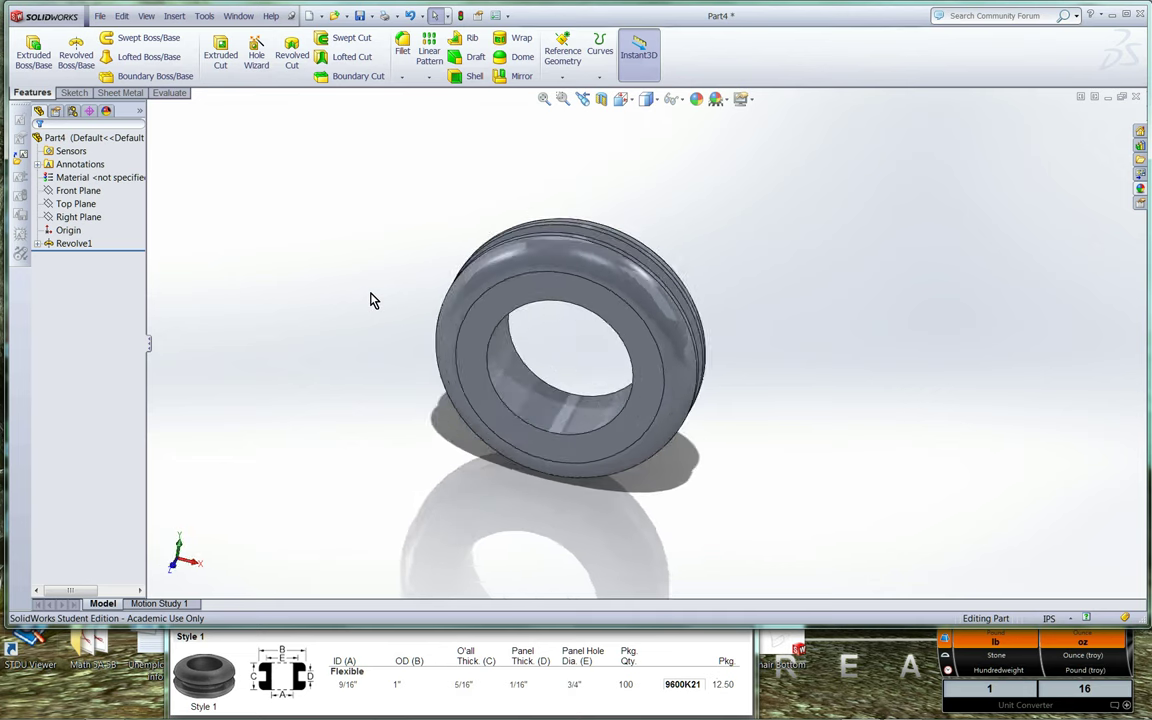
key(Left)
key(Left)
key(Left)
key(Left)
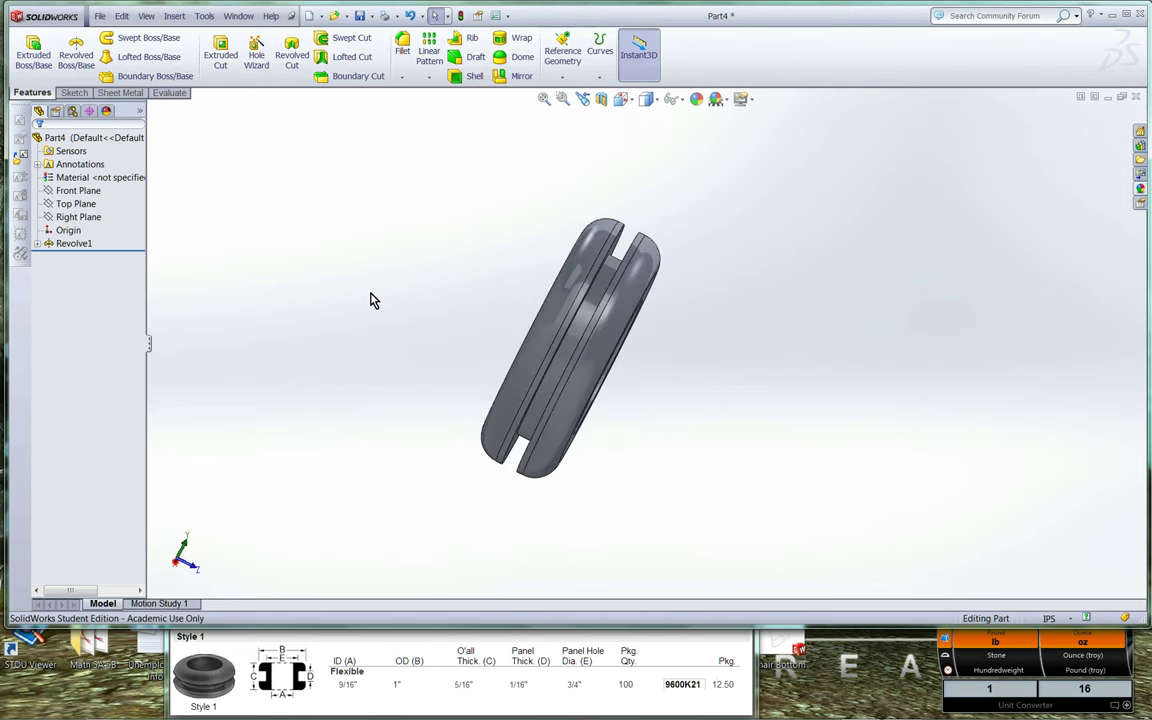
key(Left)
key(Left)
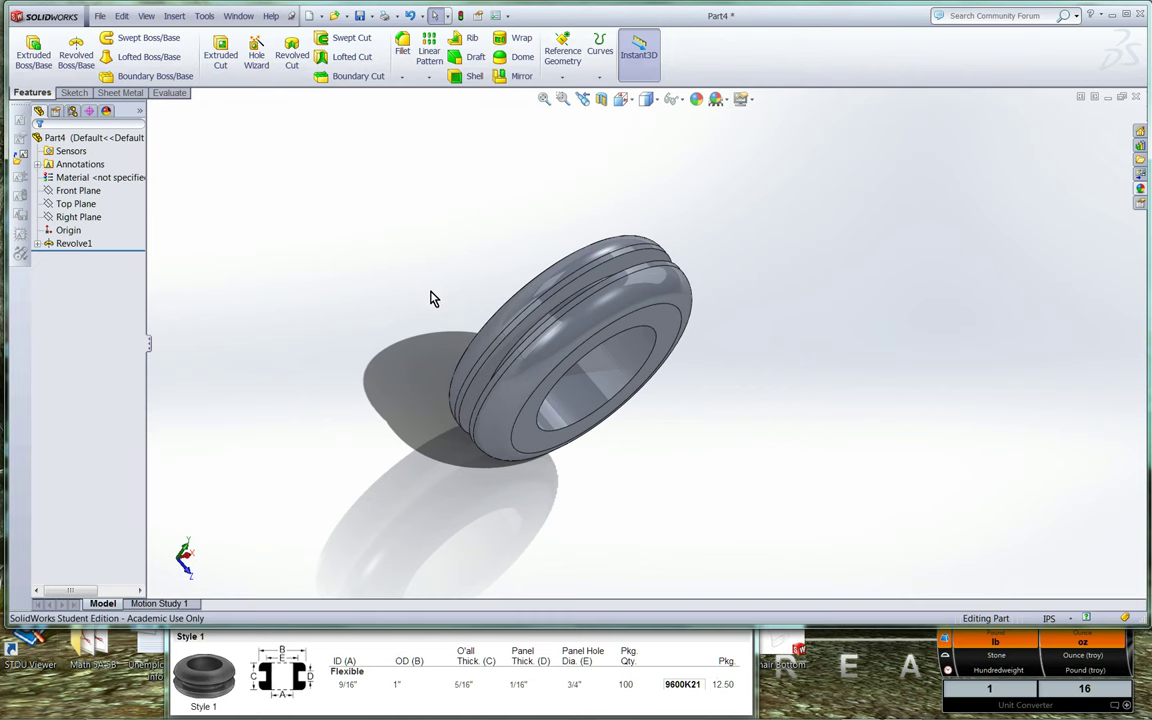
Step: Apply SBR (Styrene Butadiene Rubber) from the Rubber category through Edit Material
right_click(96, 186)
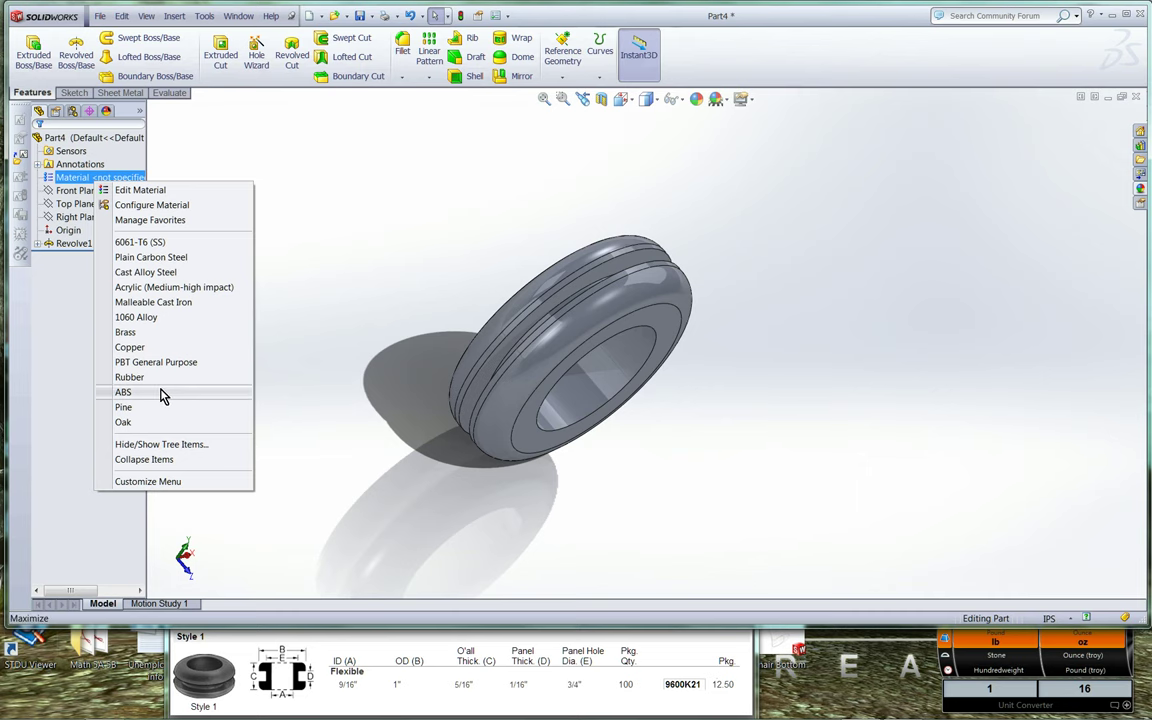
click(131, 190)
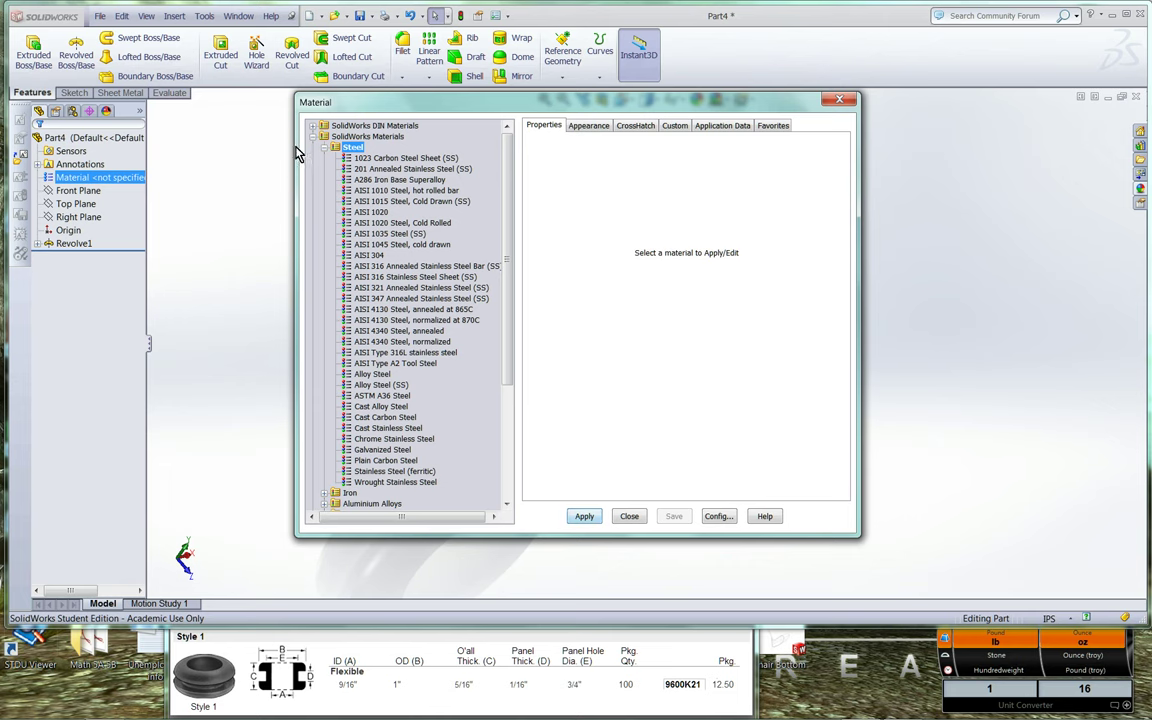
click(324, 147)
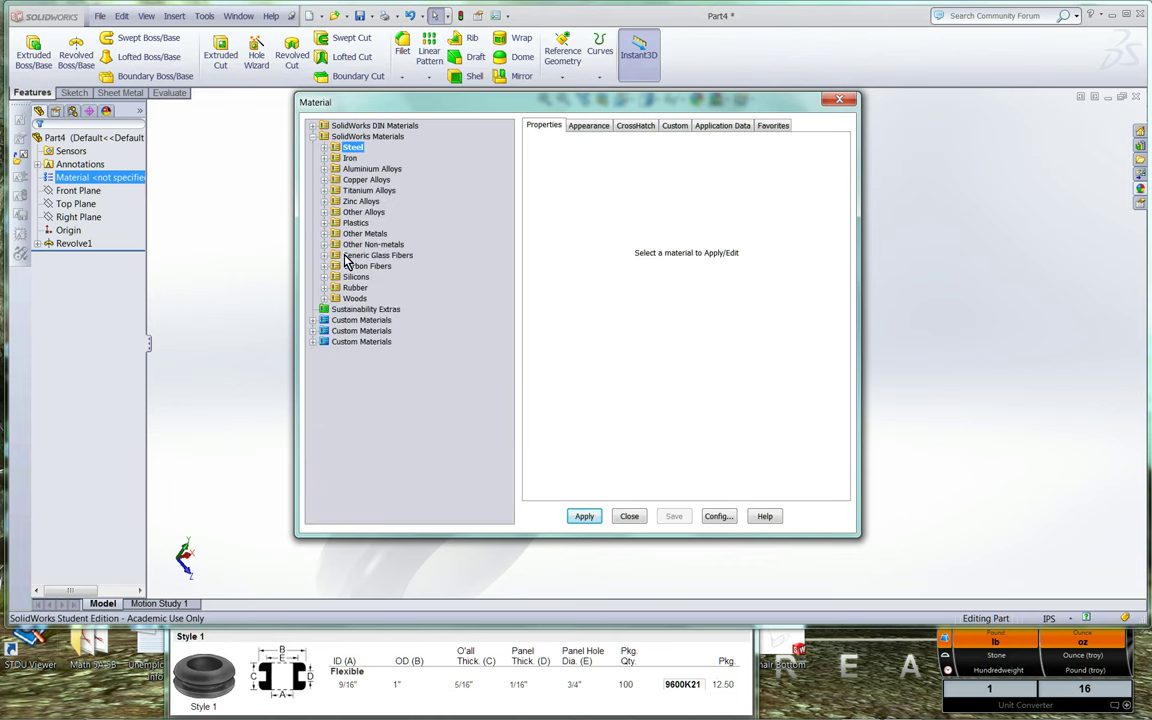
click(324, 289)
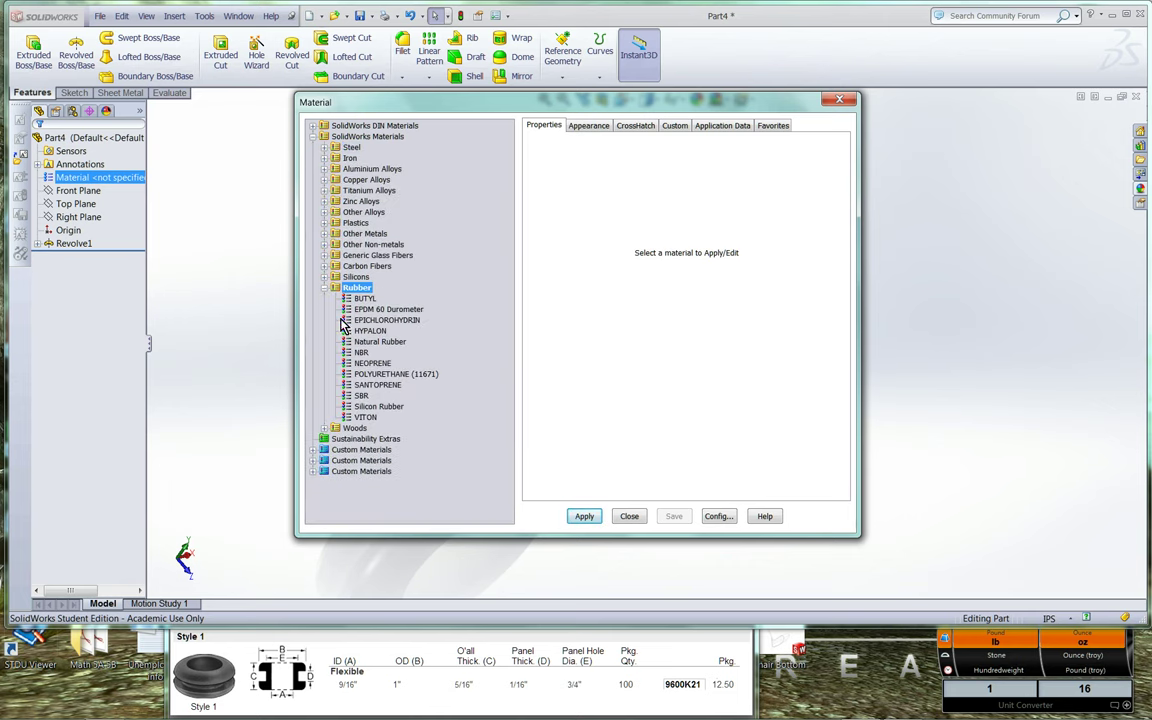
click(362, 399)
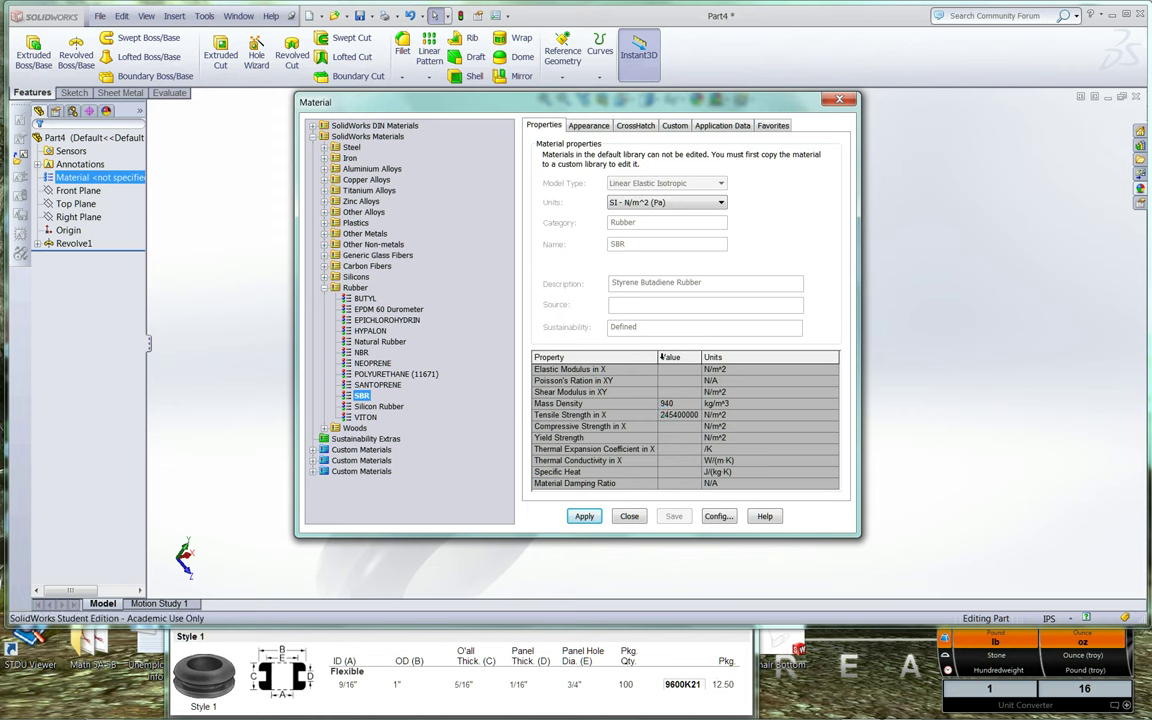
click(585, 517)
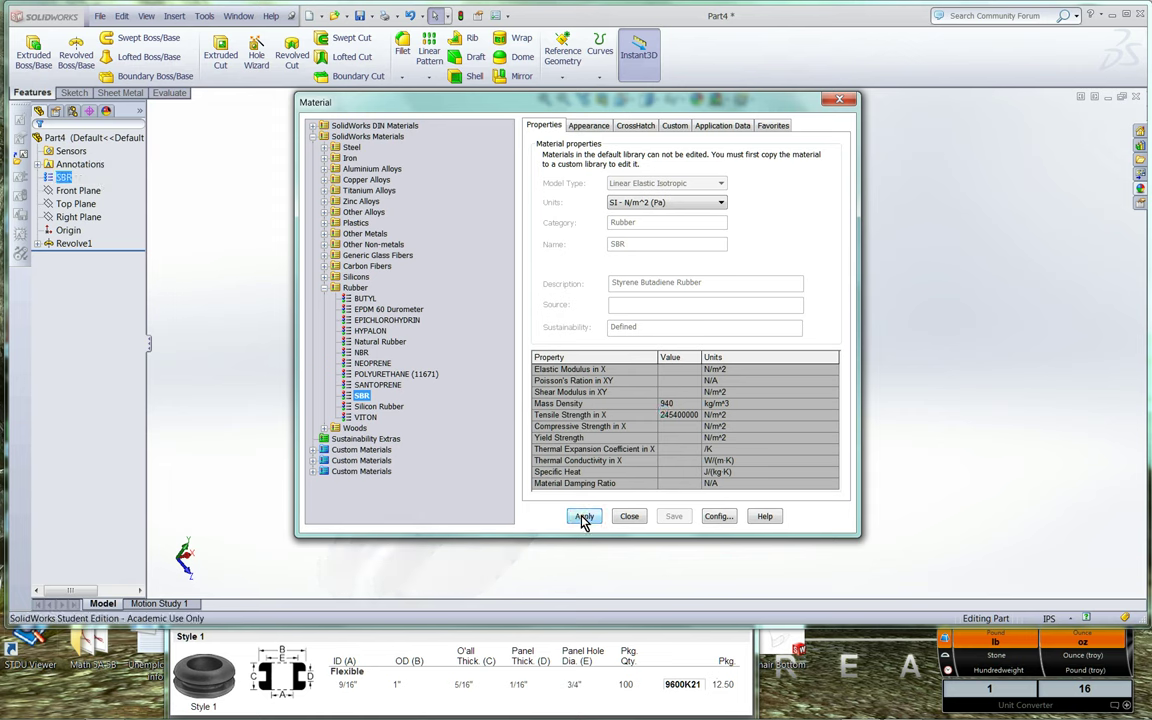
click(629, 517)
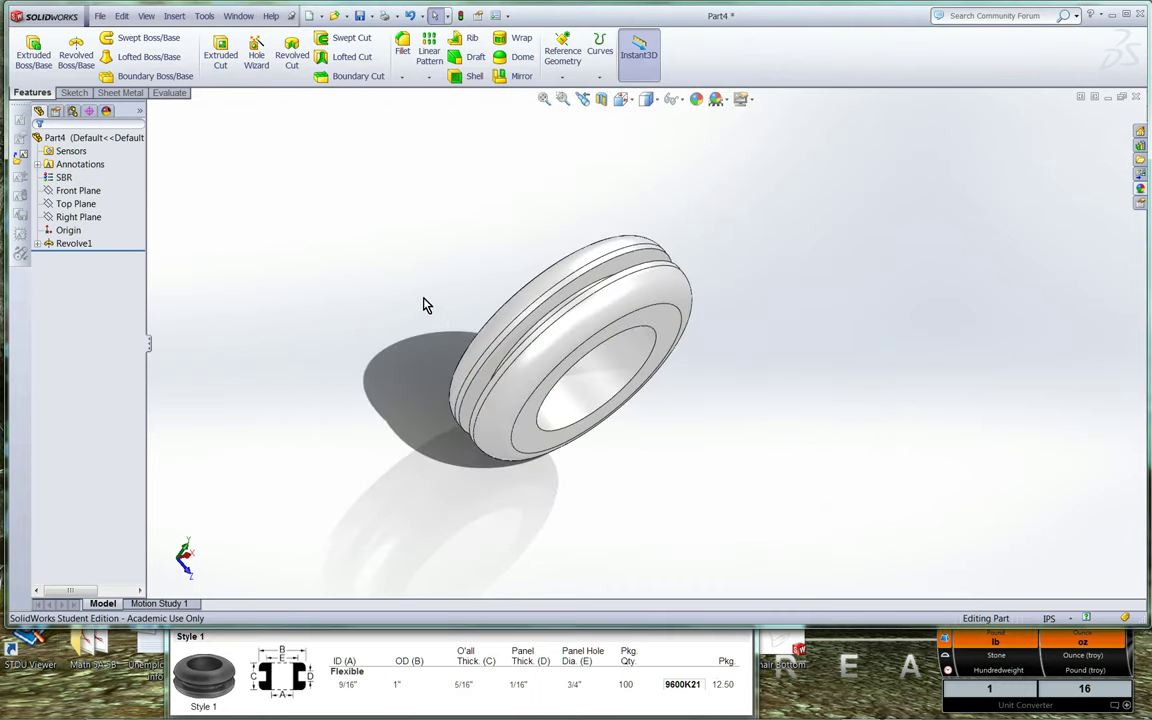
Step: Give Part4's whole-part appearance a dark grey RGB 64,64,64 colour
click(72, 142)
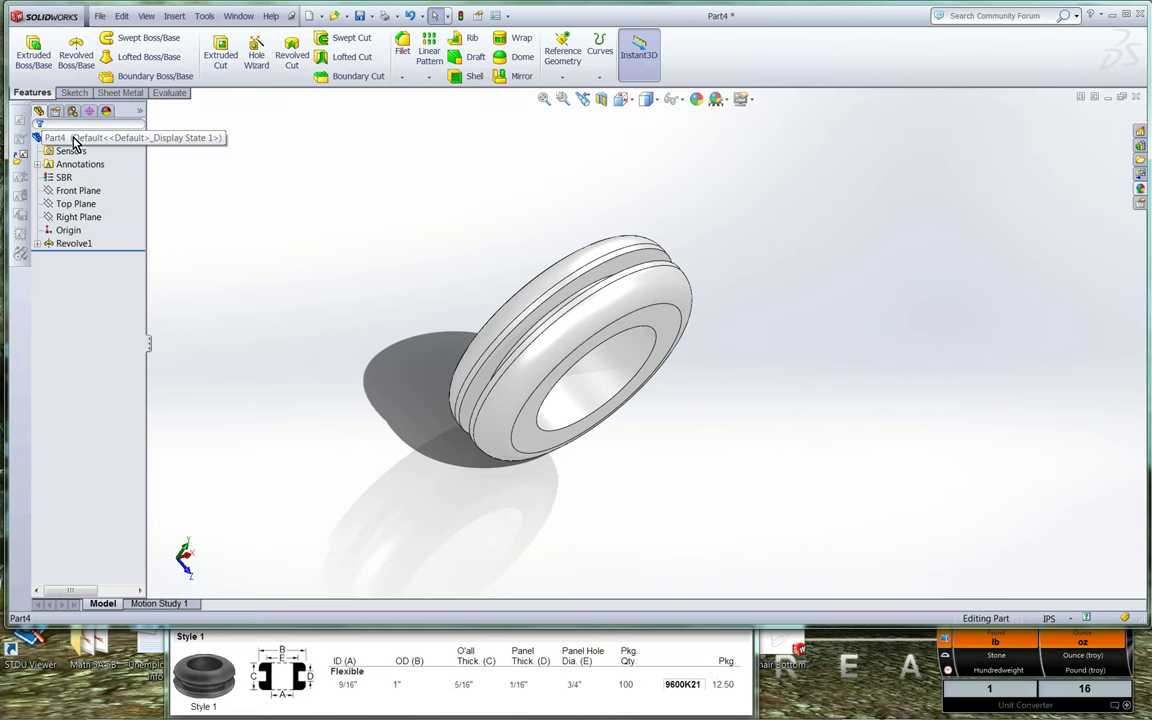
right_click(72, 142)
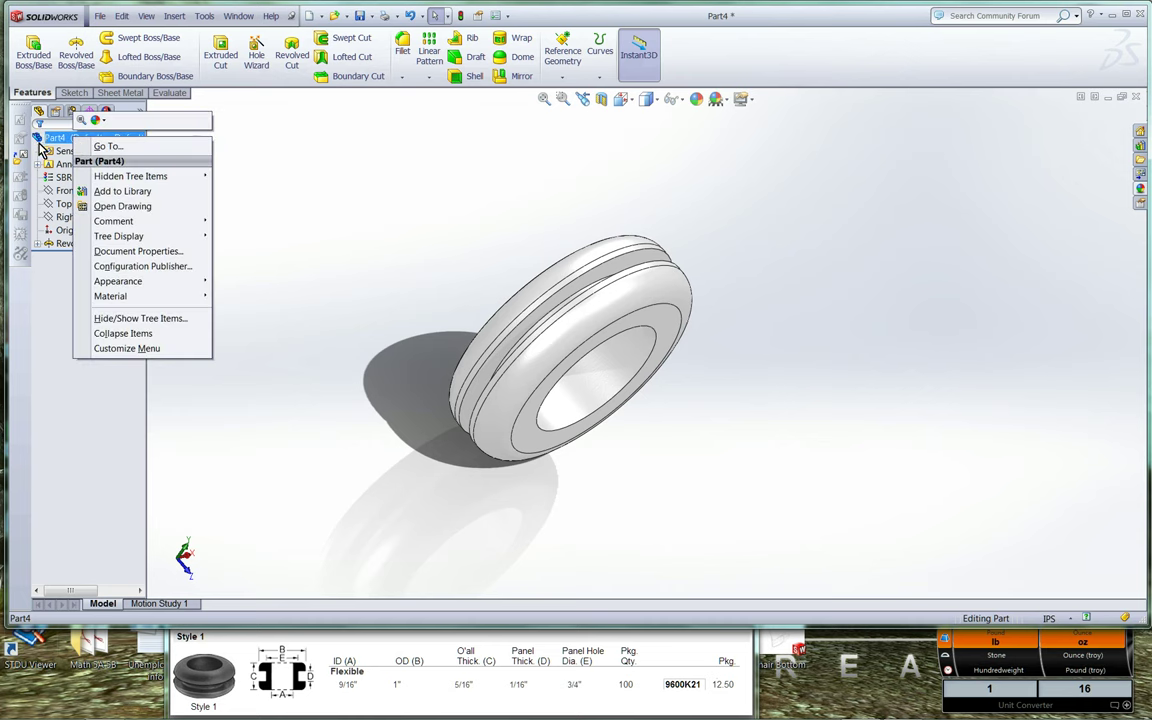
click(98, 122)
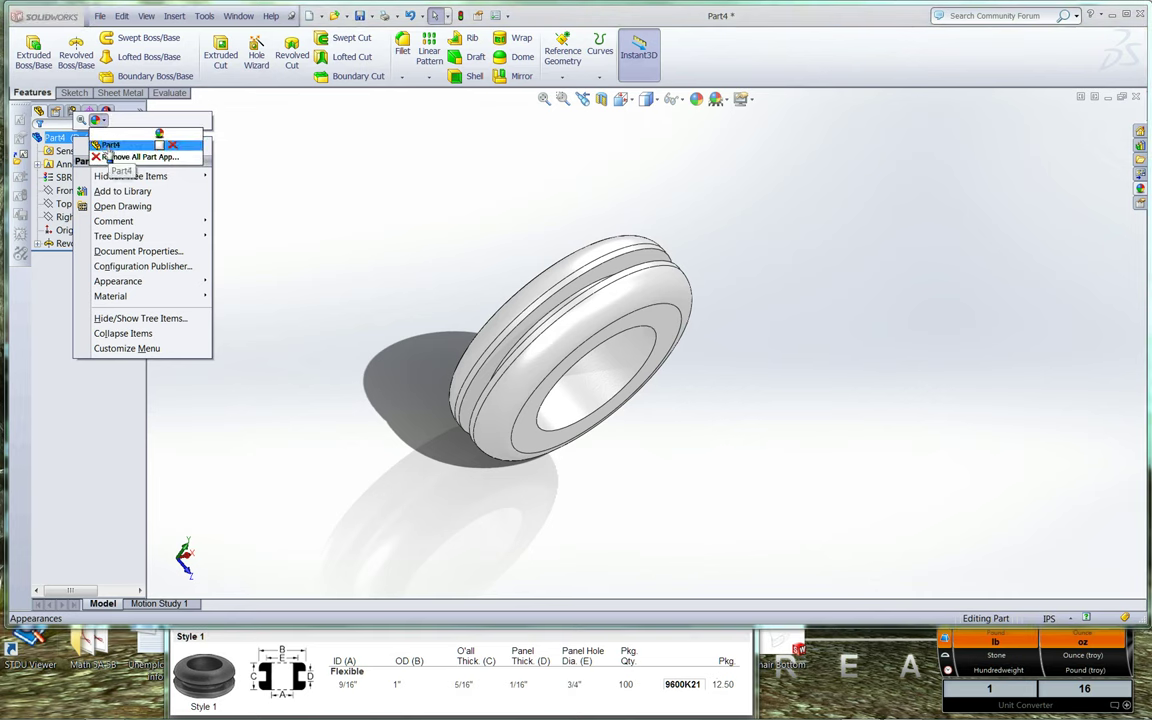
click(108, 146)
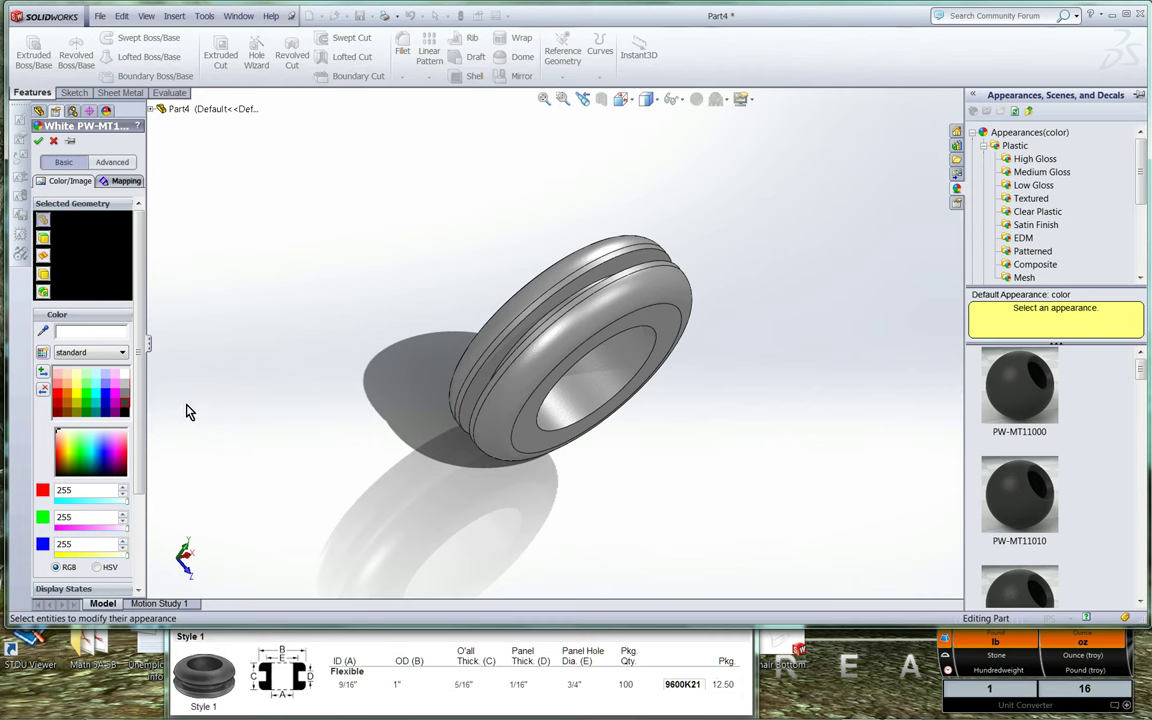
click(125, 402)
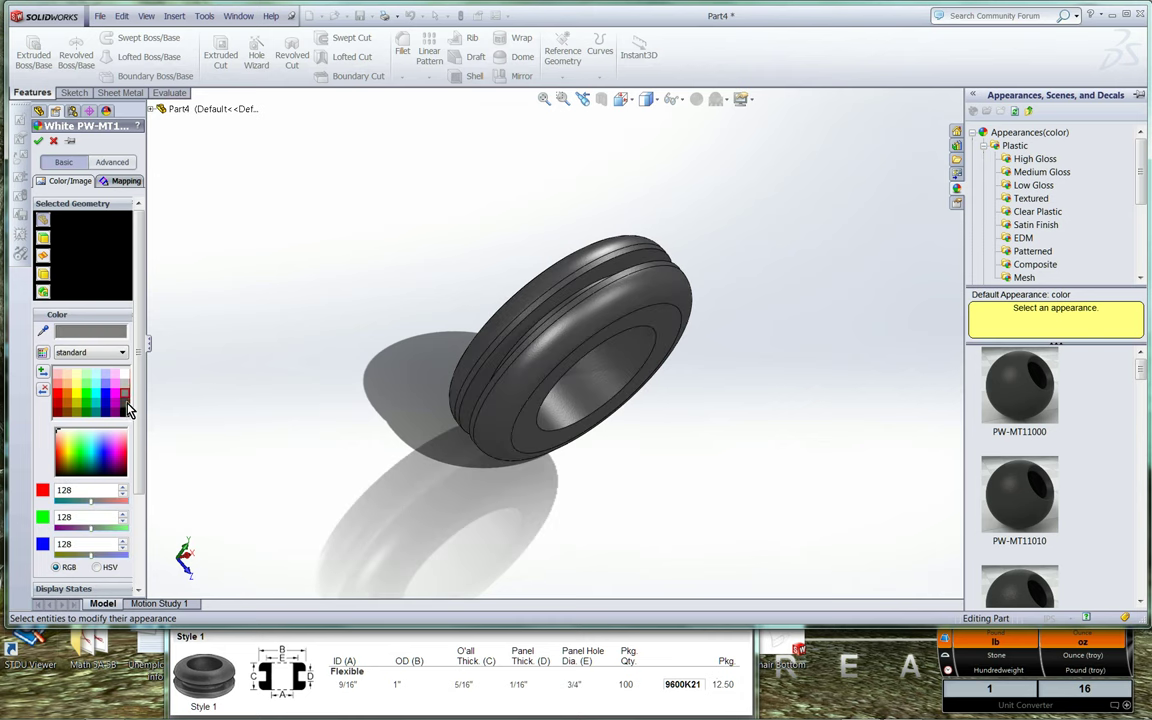
click(127, 405)
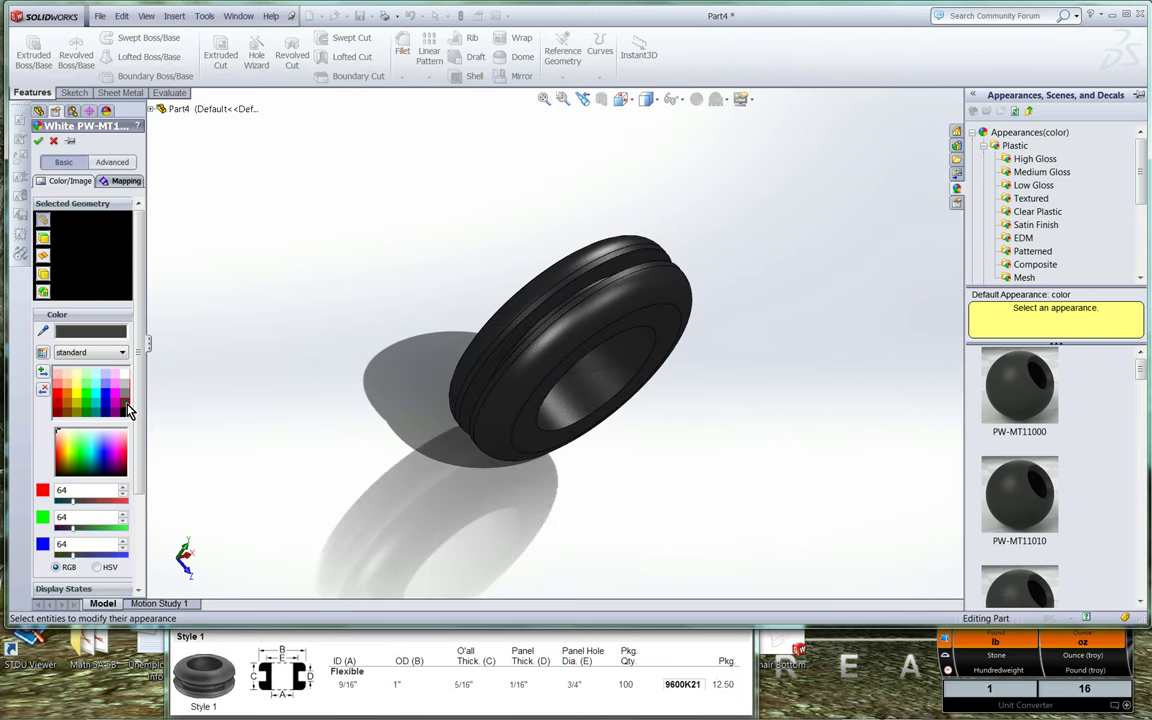
click(42, 143)
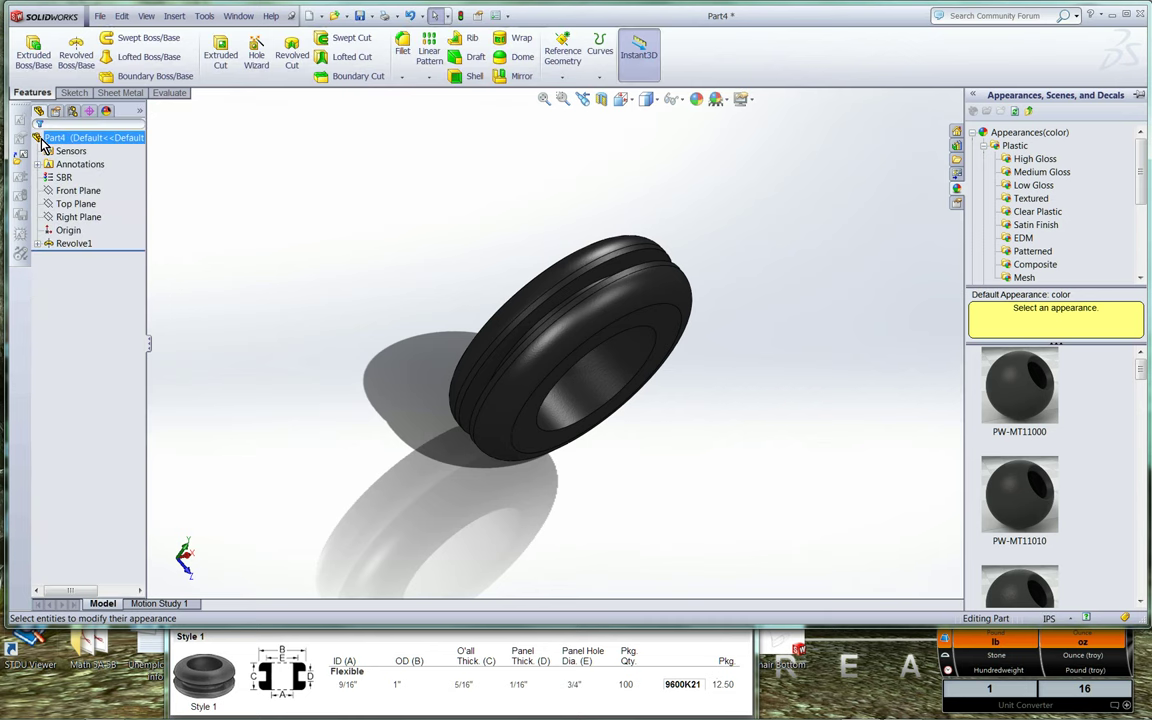
middle_drag(393, 373, 375, 260)
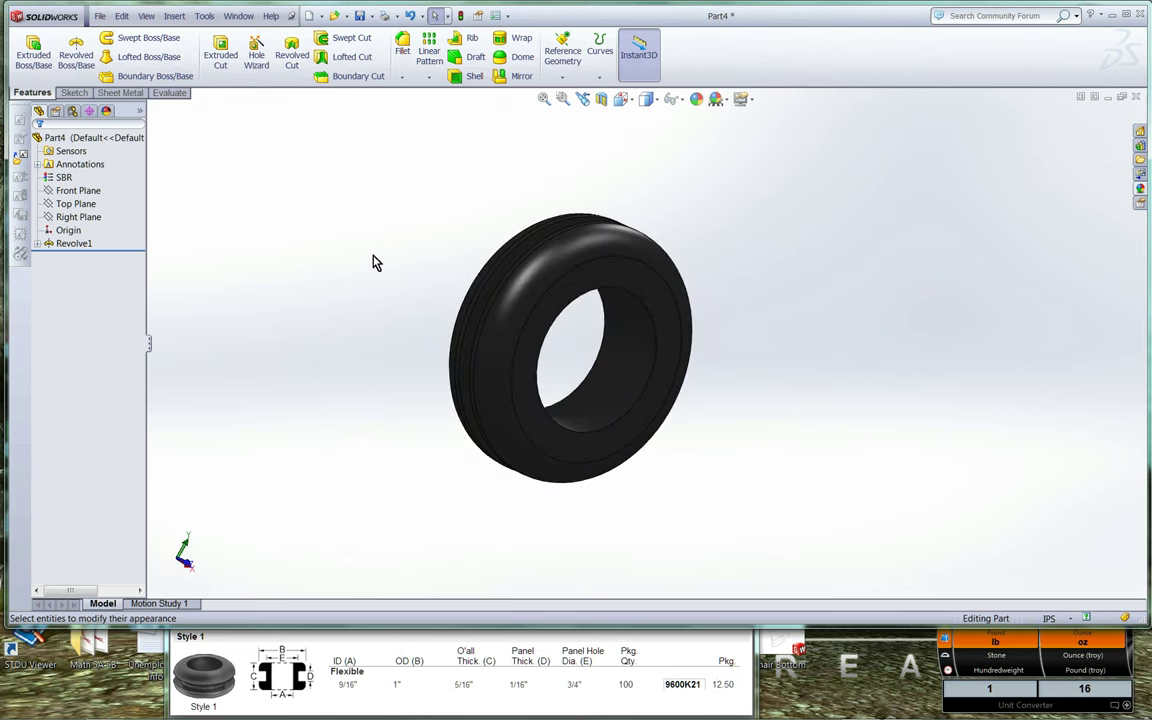
Step: Start the Measure tool and read the grommet's 9/16" inner hole diameter
click(169, 93)
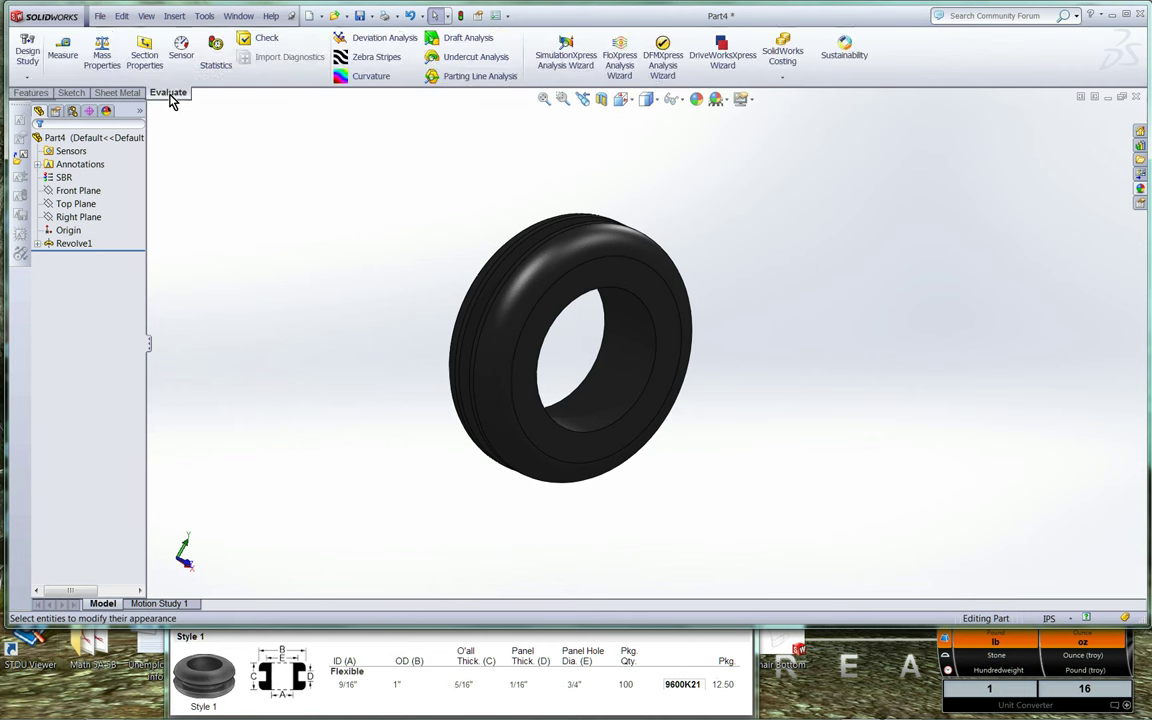
click(70, 68)
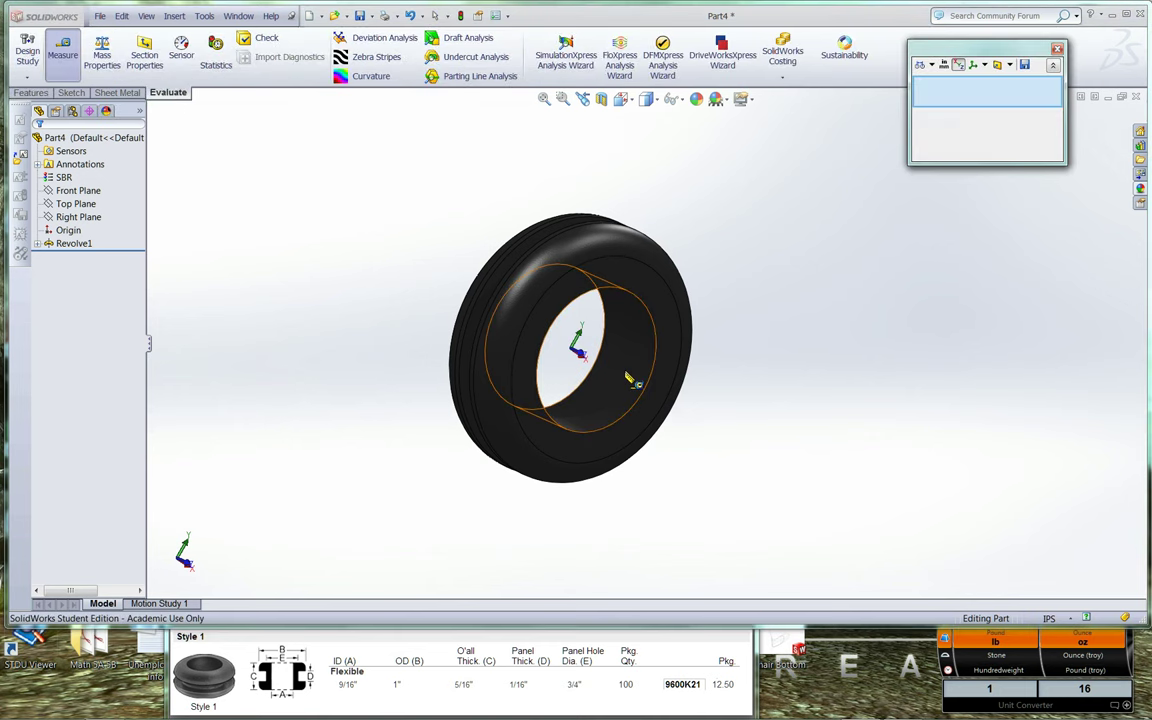
click(630, 380)
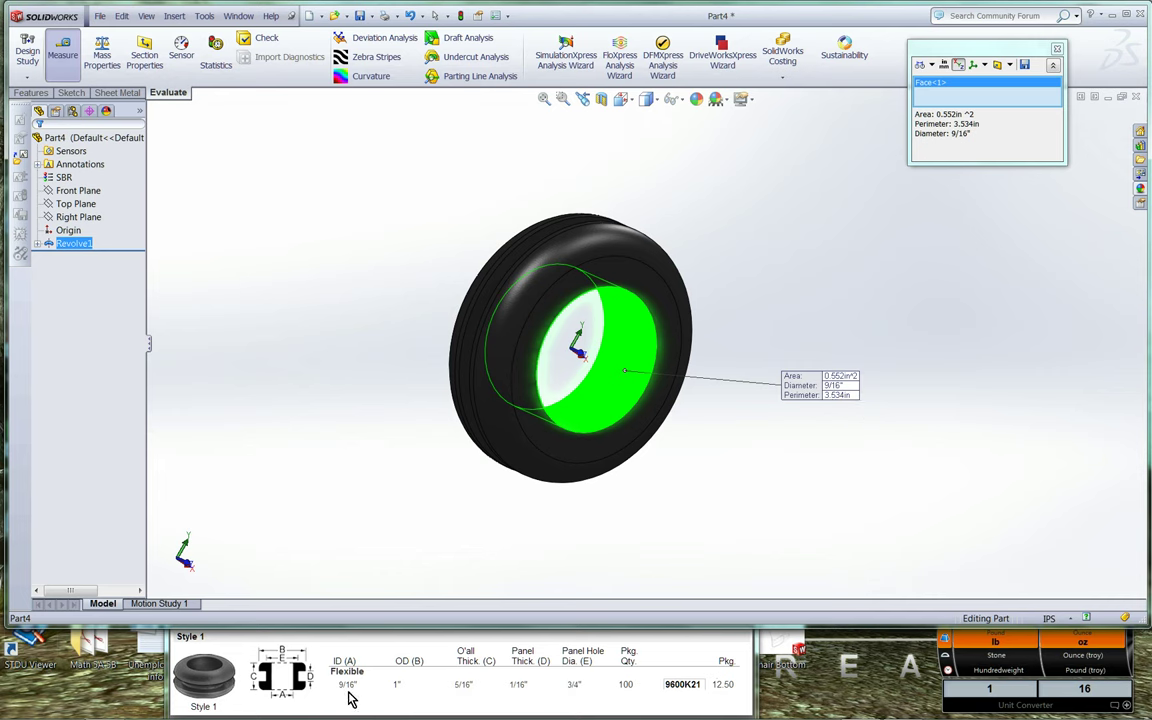
click(737, 472)
Step: Measure the grommet's 1" outer rim diameter
key(Right)
key(Right)
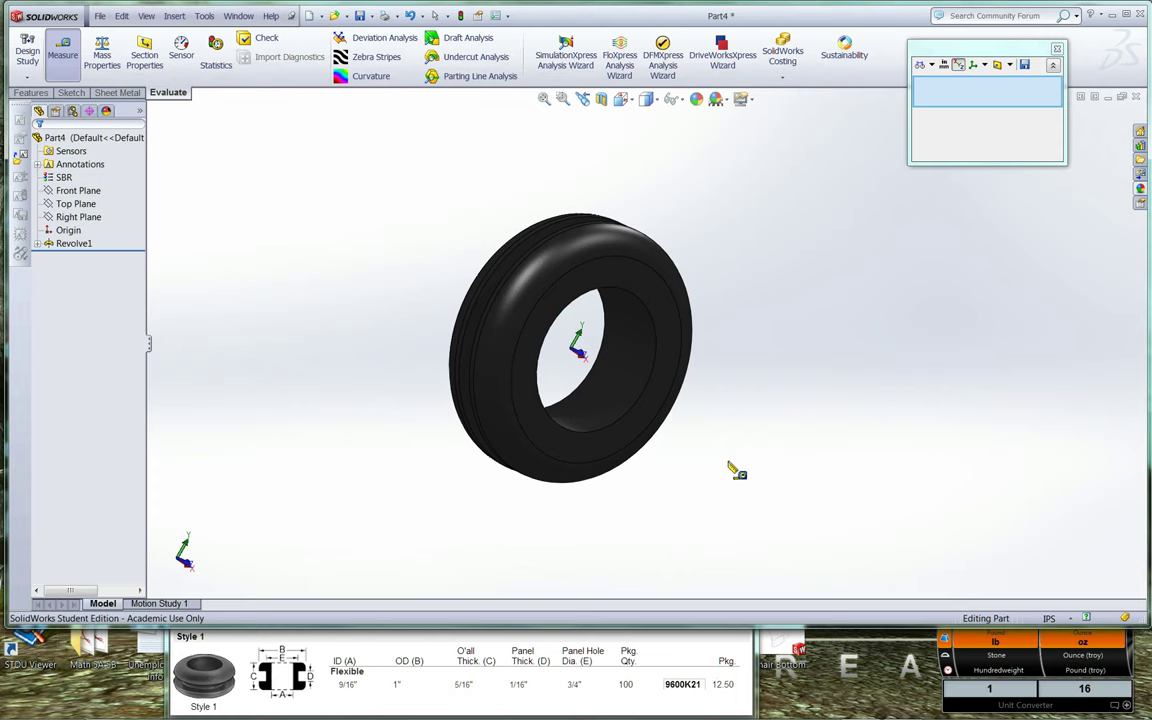
scroll(587, 380, down, 5)
scroll(590, 378, up, 1)
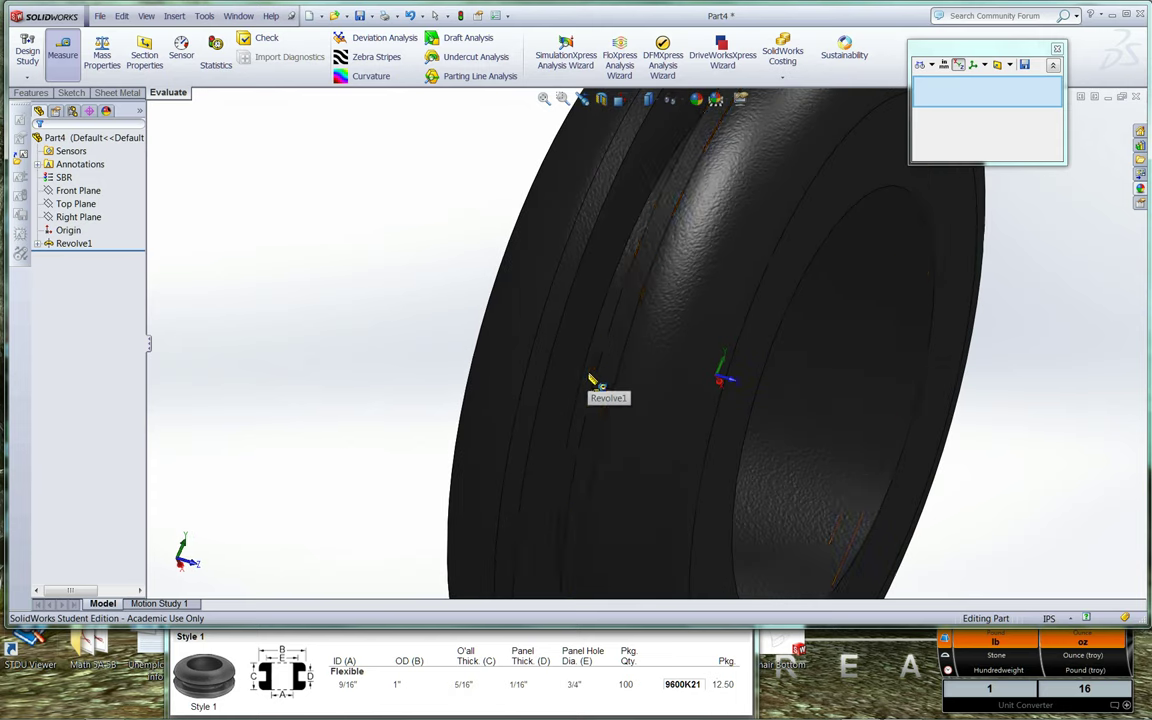
click(620, 360)
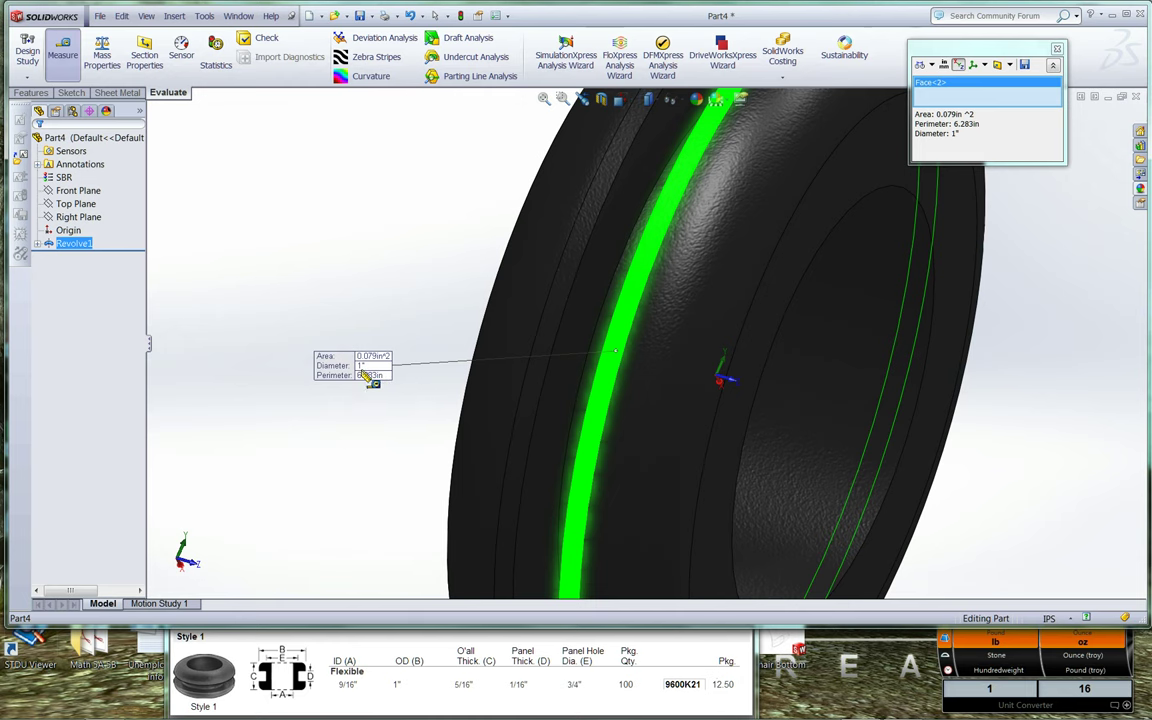
click(357, 545)
Step: Measure the 3/4" groove diameter, then fit the whole grommet in view
middle_drag(357, 545, 386, 532)
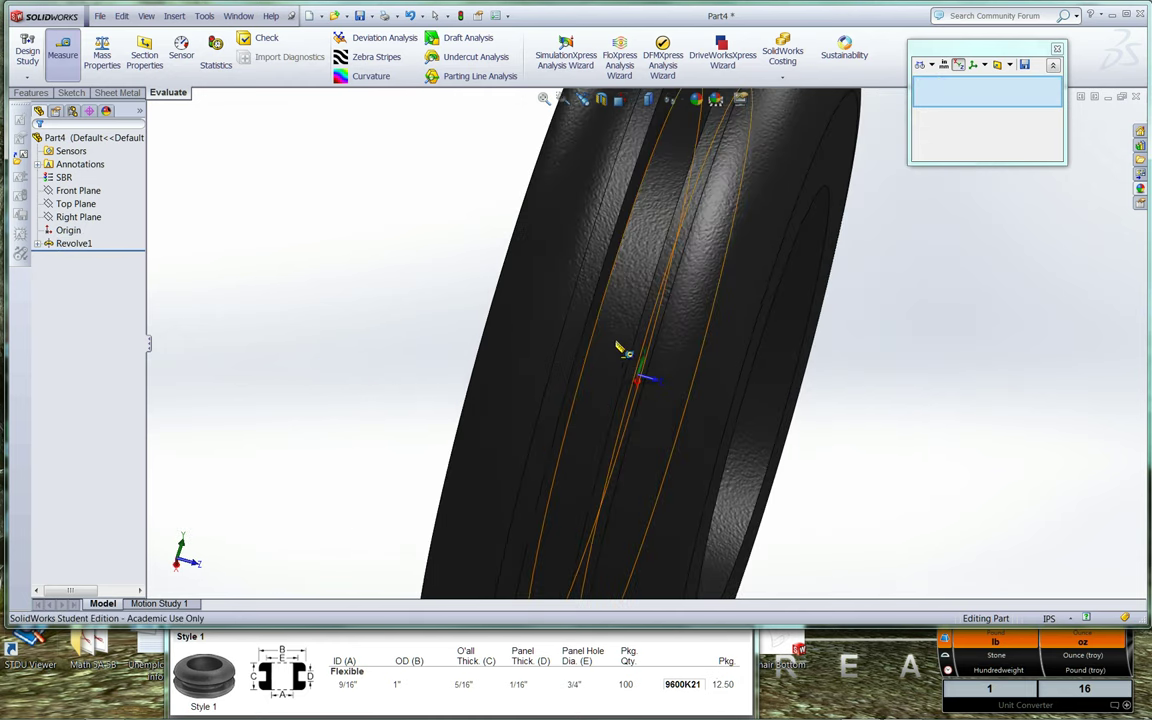
click(616, 342)
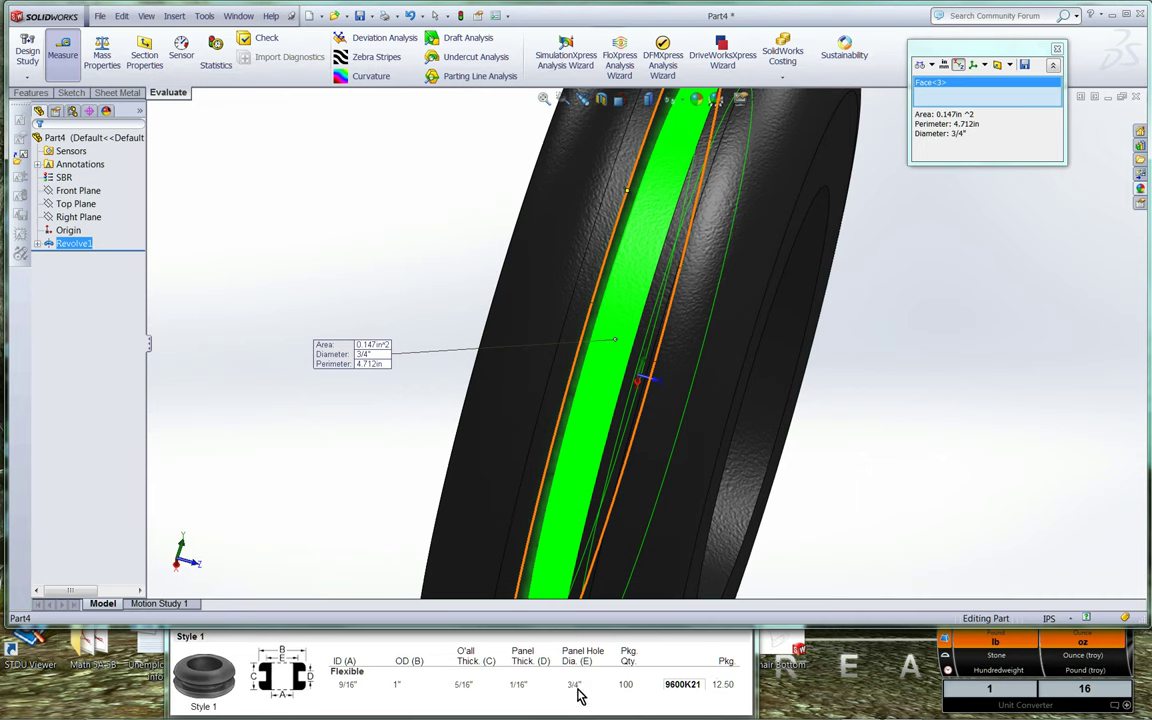
click(290, 458)
key(f)
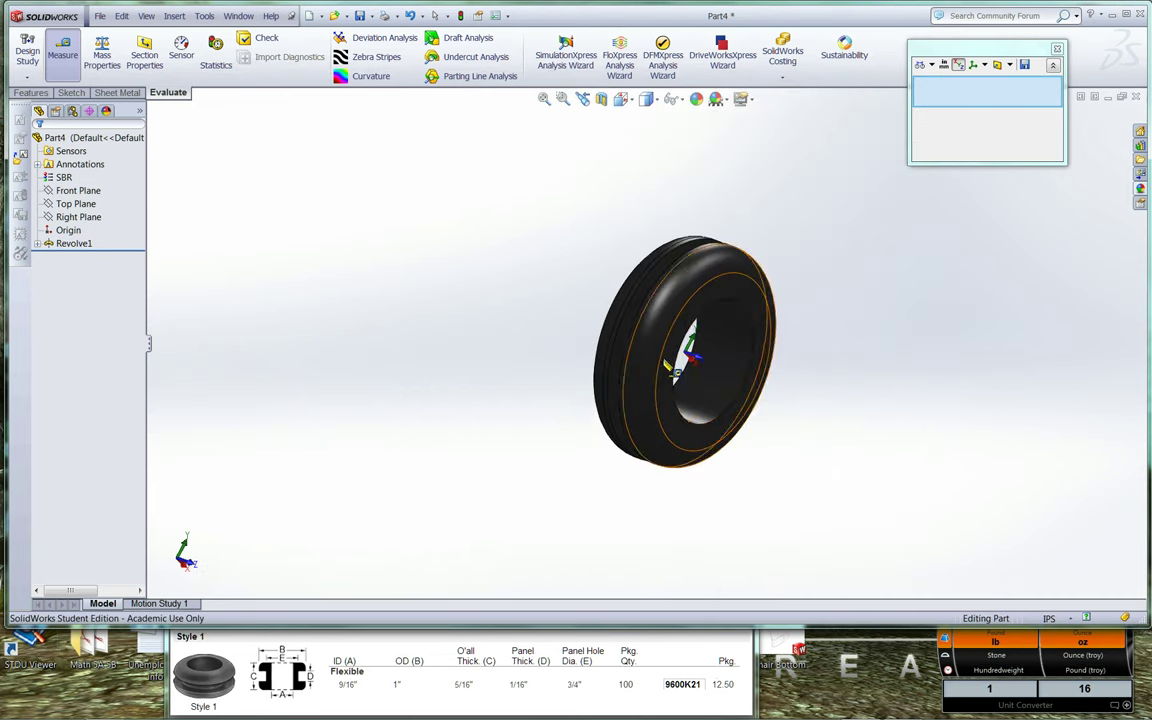
scroll(718, 365, down, 2)
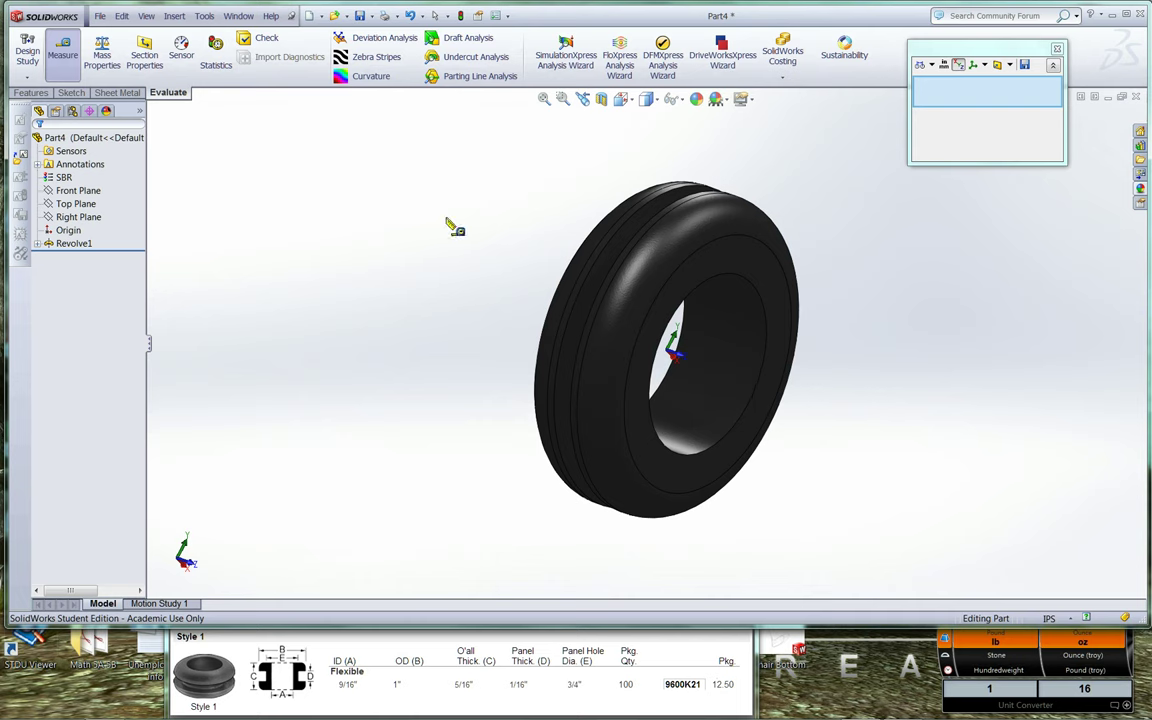